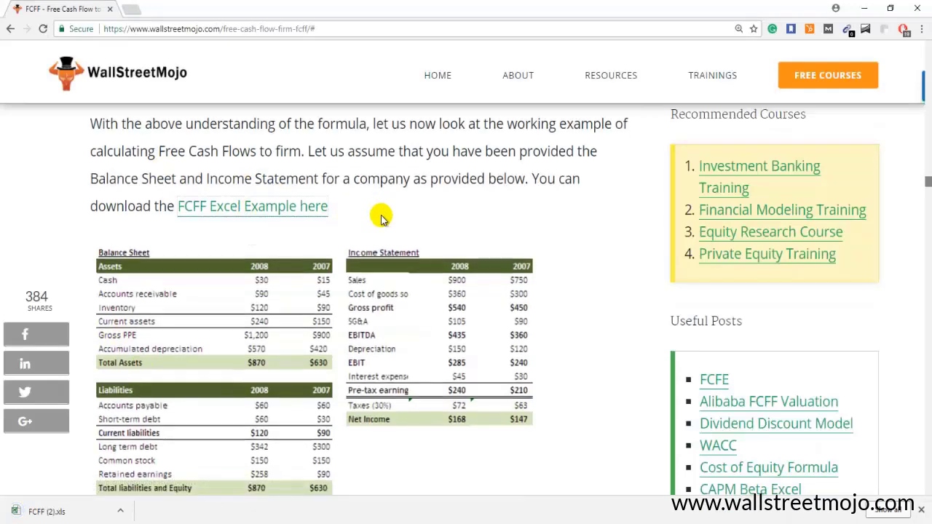
{"action": "scroll", "coordinate": [379, 167], "scroll_direction": "up", "scroll_amount": 1}
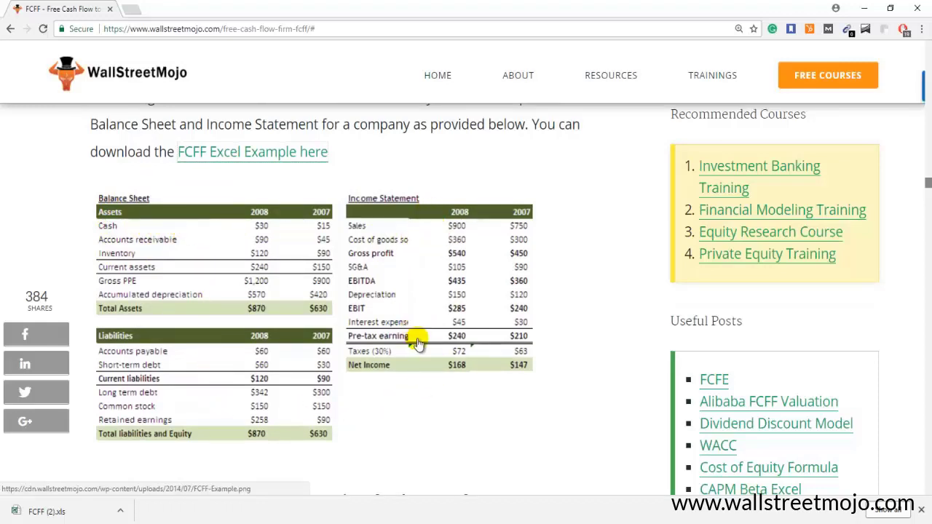
{"action": "scroll", "coordinate": [417, 339], "scroll_direction": "down", "scroll_amount": 1}
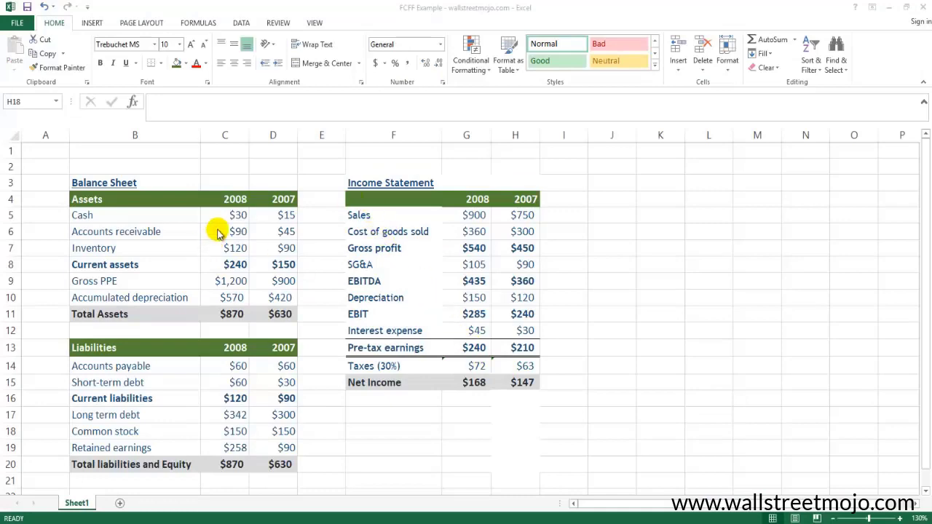
{"action": "left_click", "coordinate": [229, 233]}
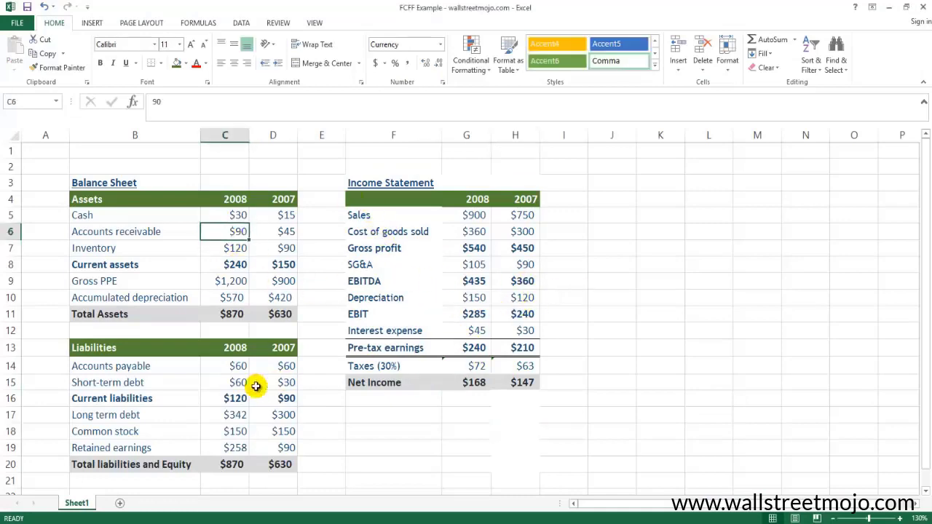
Step: Label cell B23 below the balance sheet "FCFF"
{"action": "scroll", "coordinate": [240, 389], "scroll_direction": "down", "scroll_amount": 3}
{"action": "left_click", "coordinate": [105, 367]}
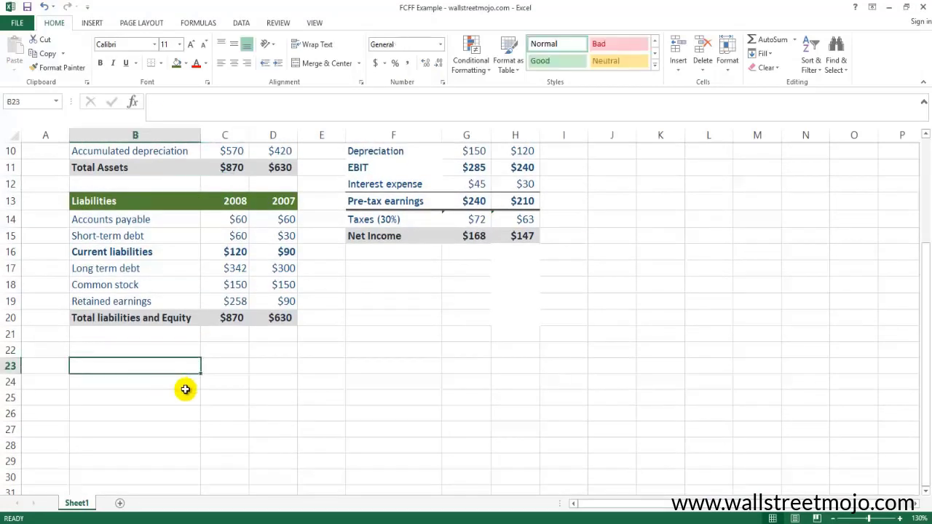
{"action": "type", "text": "FCFF"}
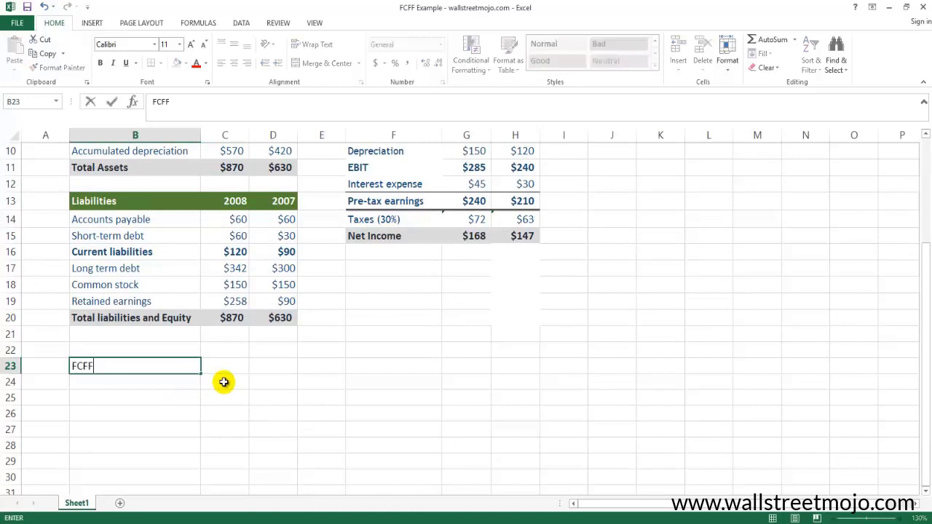
{"action": "key", "text": "Return"}
Step: Write the formula description "EBIT x (1-t) + D&A + changes in WC - Capex" as text in cell C23
{"action": "key", "text": "Up"}
{"action": "key", "text": "Right"}
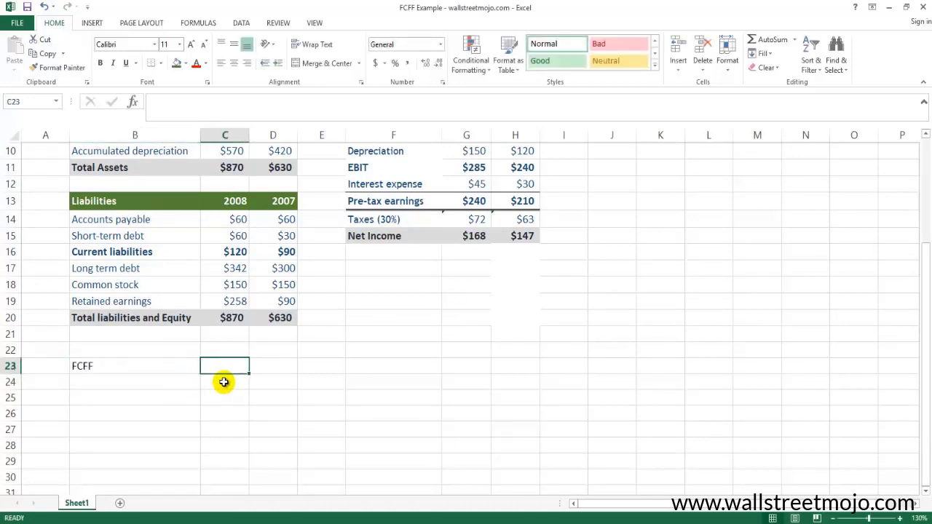
{"action": "type", "text": "EBIT x (1-t) + D&A"}
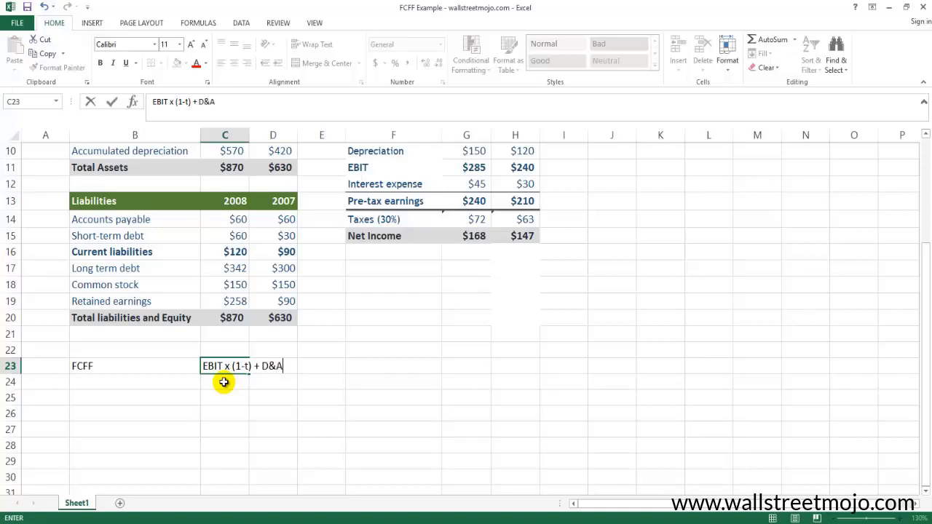
{"action": "type", "text": "hanges"}
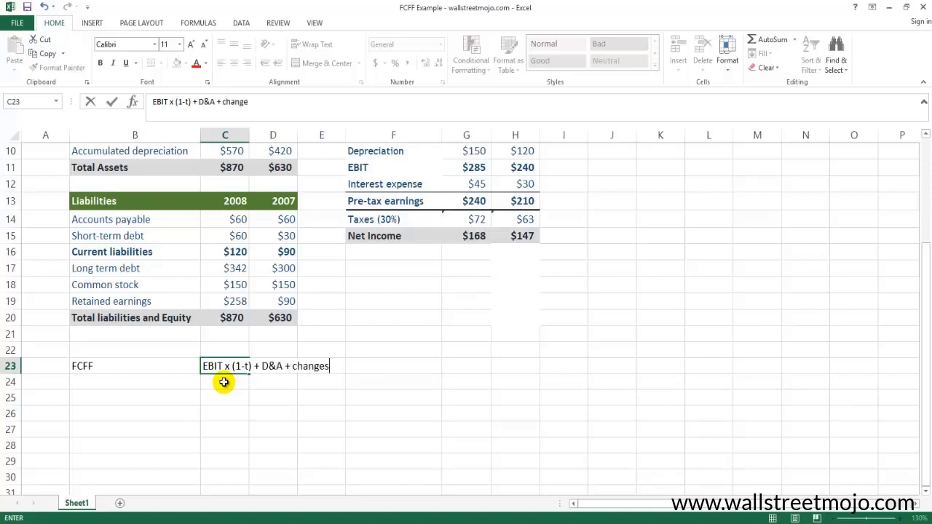
{"action": "type", "text": " in WC - Capex"}
{"action": "key", "text": "Return"}
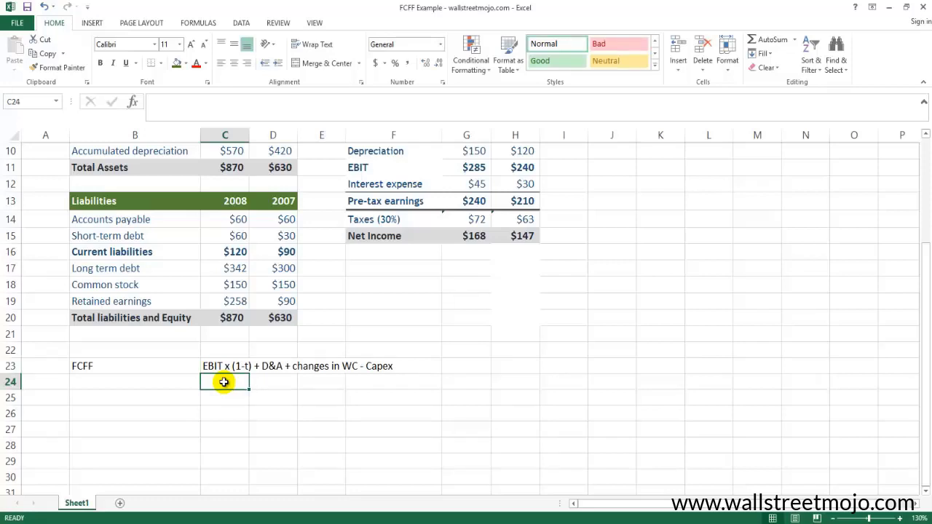
Step: Highlight the EBIT row of the income statement, F11:H11, with a yellow fill
{"action": "scroll", "coordinate": [223, 383], "scroll_direction": "up", "scroll_amount": 1}
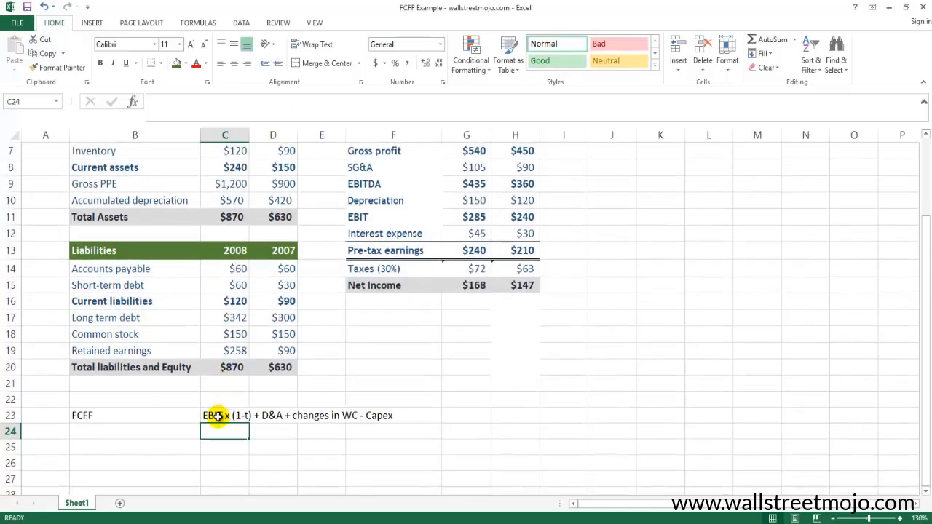
{"action": "left_click", "coordinate": [210, 415]}
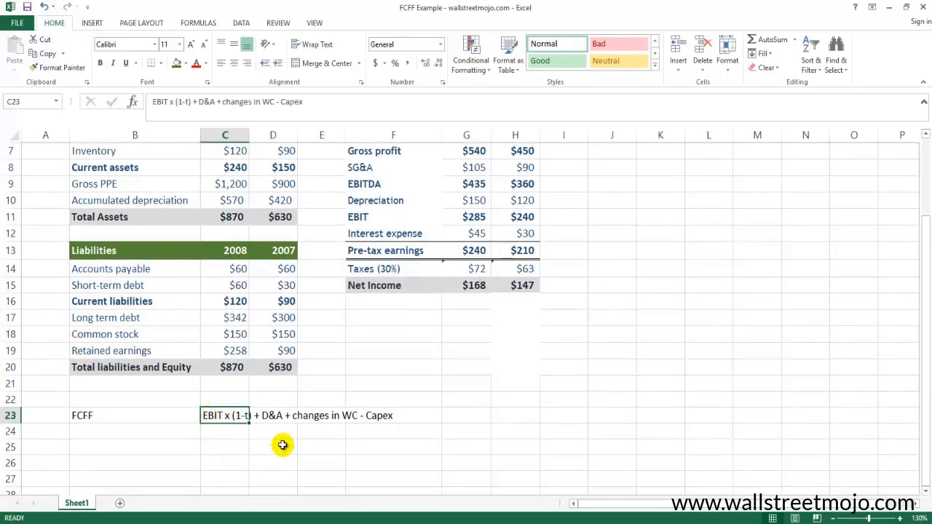
{"action": "left_click_drag", "start_coordinate": [364, 216], "coordinate": [514, 216]}
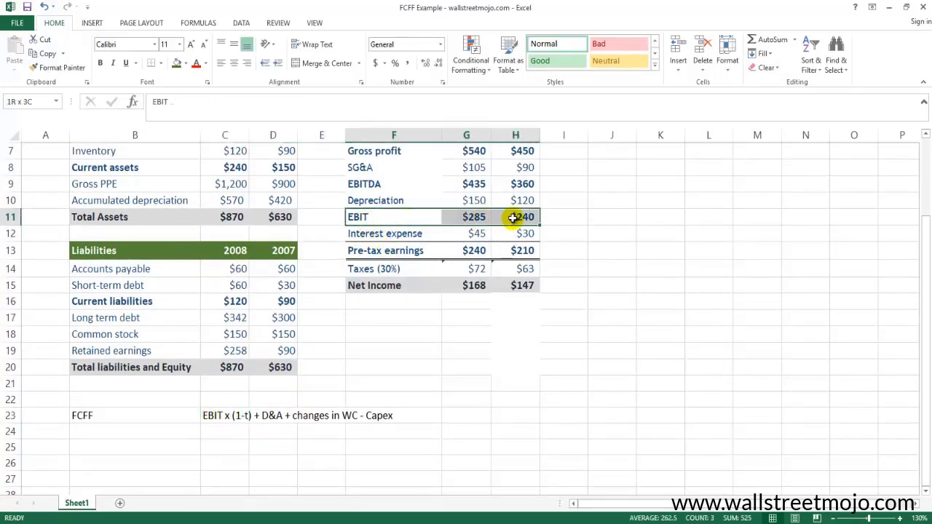
{"action": "left_click", "coordinate": [184, 63]}
{"action": "left_click", "coordinate": [206, 158]}
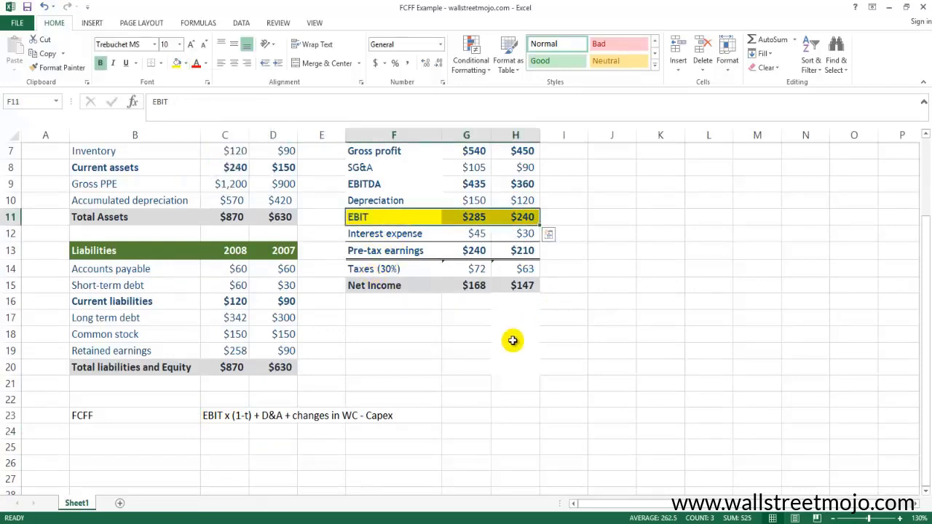
{"action": "left_click", "coordinate": [514, 335]}
Step: Check the 2008 EBIT and Depreciation entries of the income statement against the FCFF formula text
{"action": "left_click", "coordinate": [474, 216]}
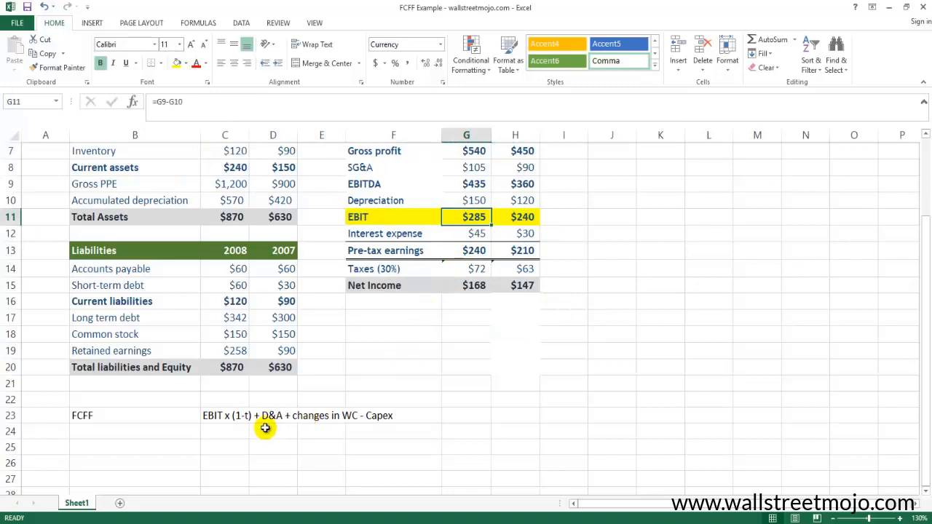
{"action": "left_click", "coordinate": [219, 421]}
{"action": "scroll", "coordinate": [384, 328], "scroll_direction": "up", "scroll_amount": 2}
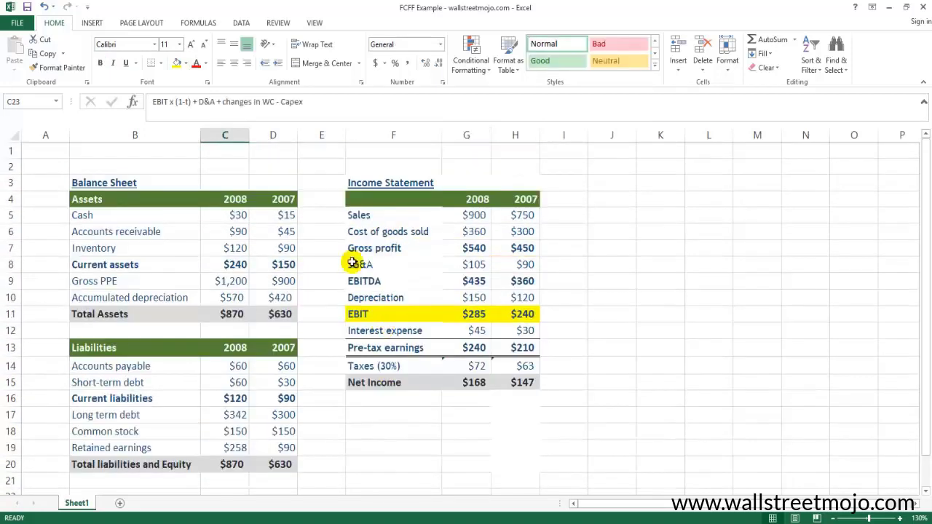
{"action": "left_click", "coordinate": [374, 298]}
{"action": "left_click_drag", "start_coordinate": [373, 300], "coordinate": [466, 299]}
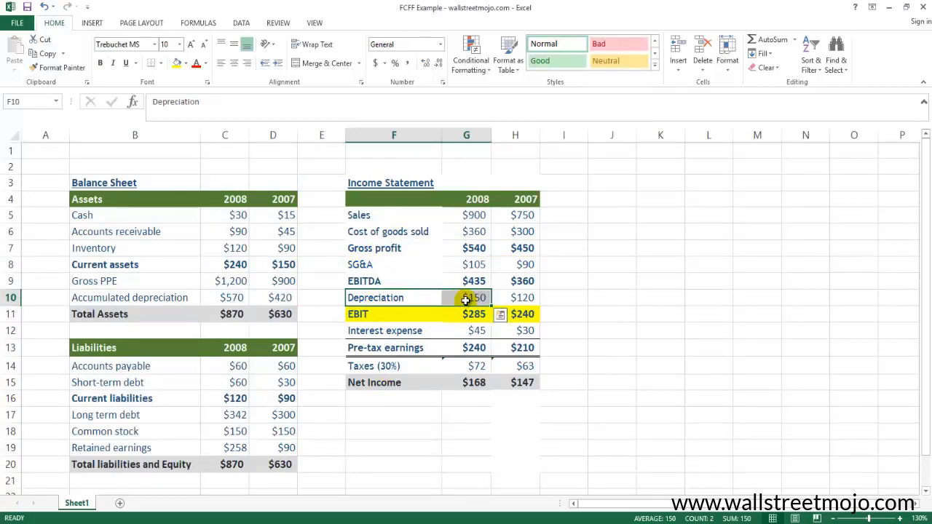
{"action": "scroll", "coordinate": [296, 323], "scroll_direction": "down", "scroll_amount": 2}
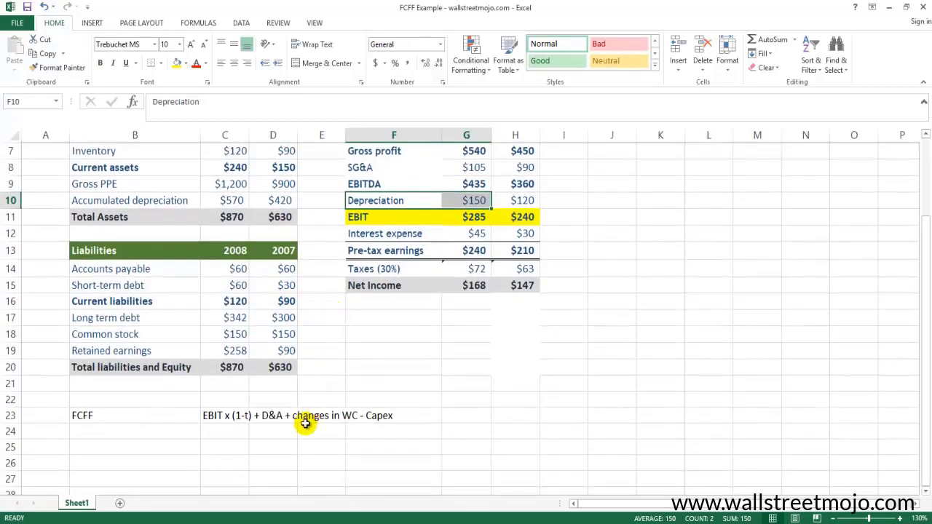
{"action": "left_click", "coordinate": [222, 416]}
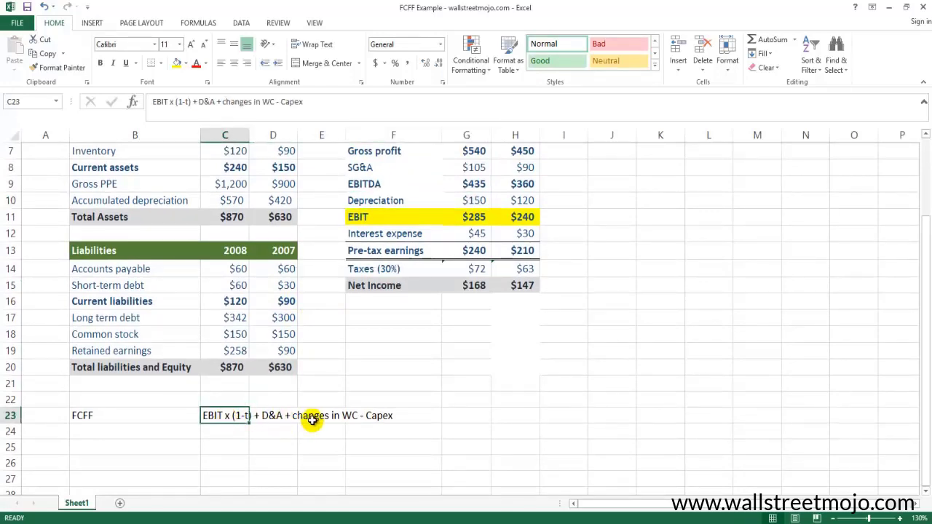
Step: Shade the Short-term debt row under Liabilities, B15:D15, with a dark grey theme fill
{"action": "scroll", "coordinate": [312, 420], "scroll_direction": "up", "scroll_amount": 1}
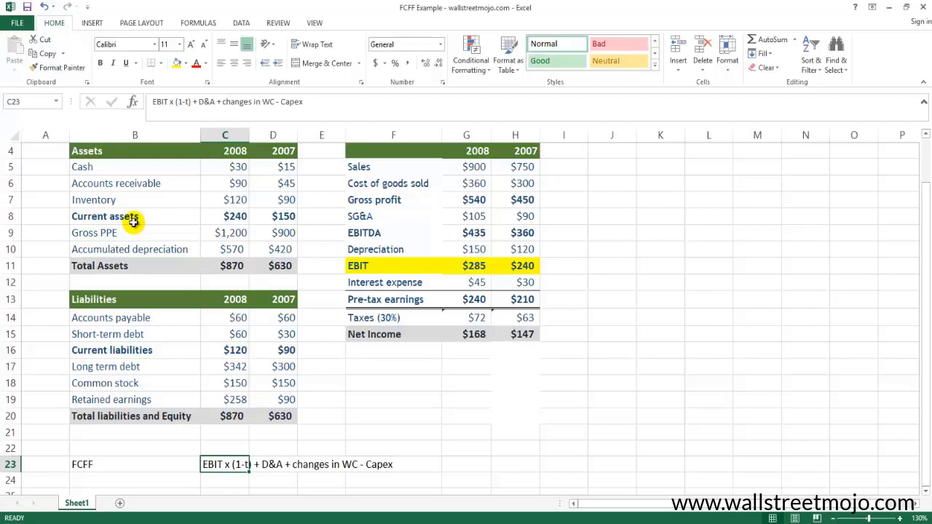
{"action": "left_click_drag", "start_coordinate": [122, 334], "coordinate": [284, 334]}
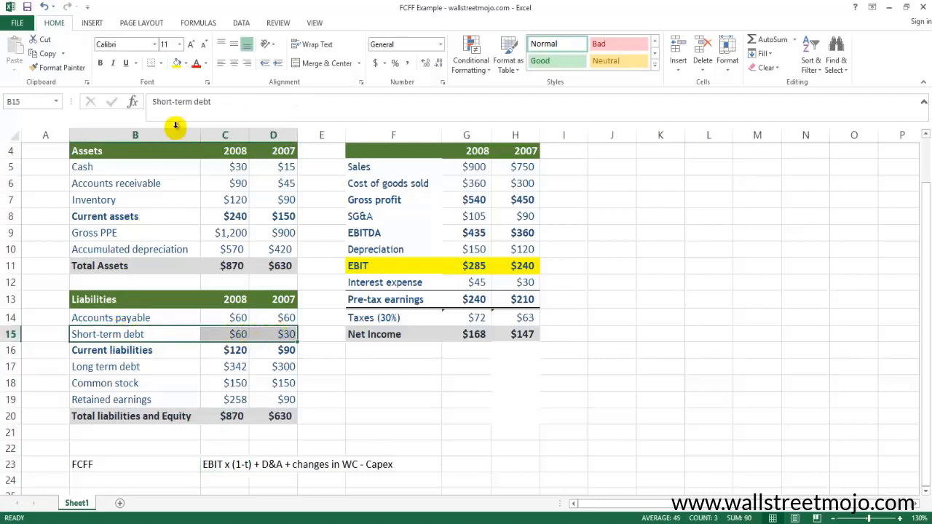
{"action": "left_click", "coordinate": [185, 63]}
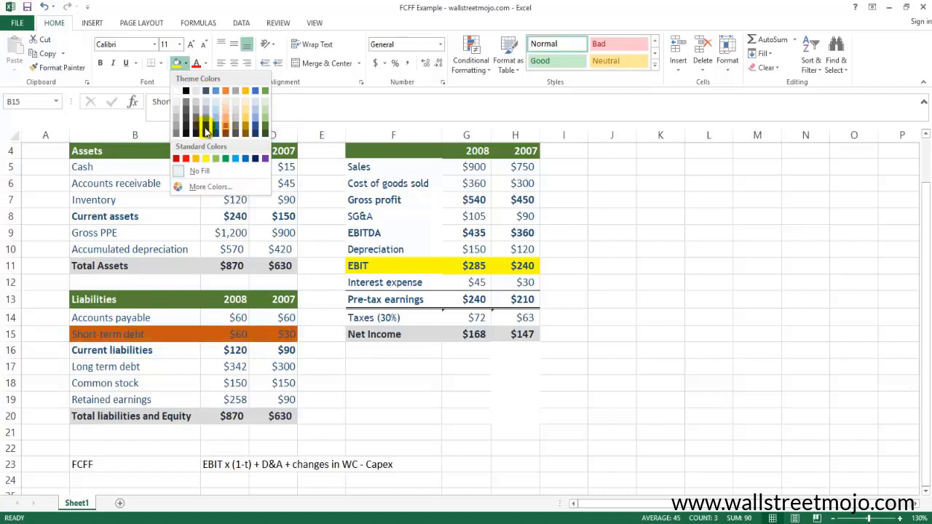
{"action": "left_click", "coordinate": [175, 122]}
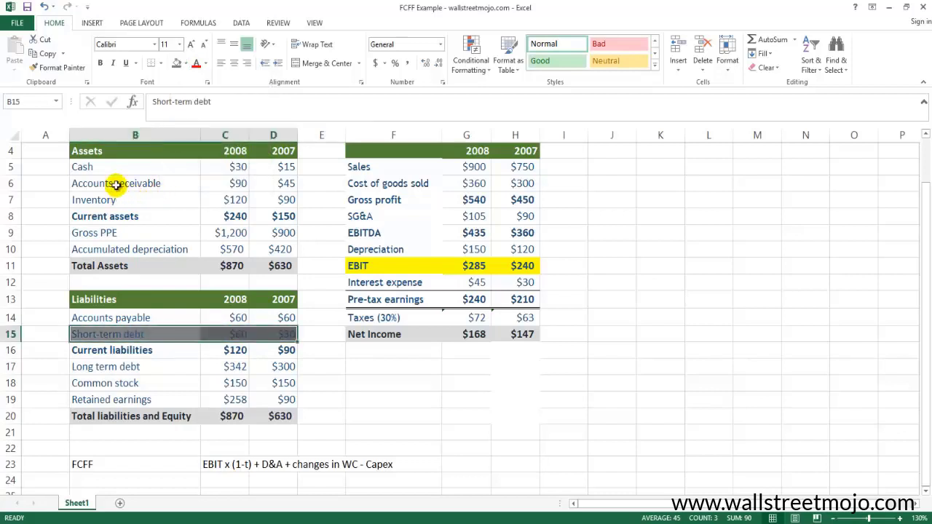
Step: Apply the same dark grey fill to the Cash row under Assets, B5:D5
{"action": "left_click_drag", "start_coordinate": [195, 167], "coordinate": [270, 170]}
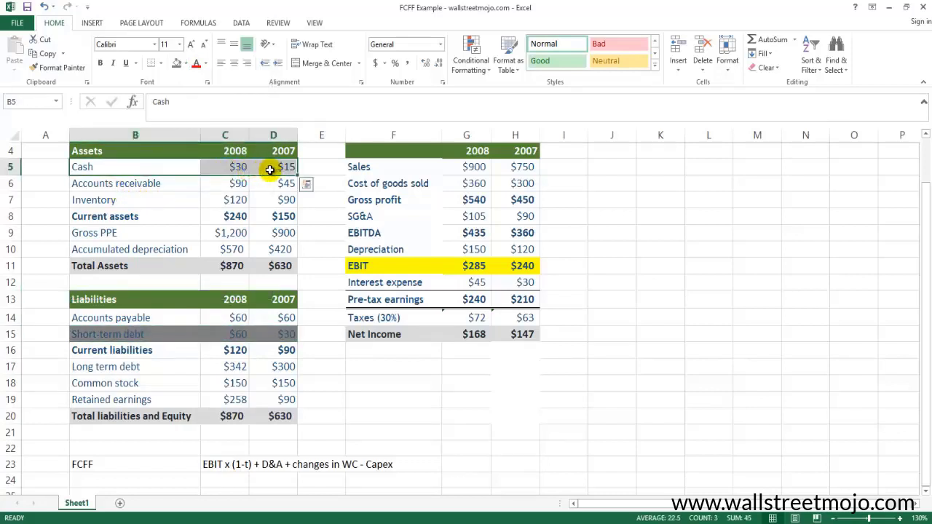
{"action": "key", "text": "F4"}
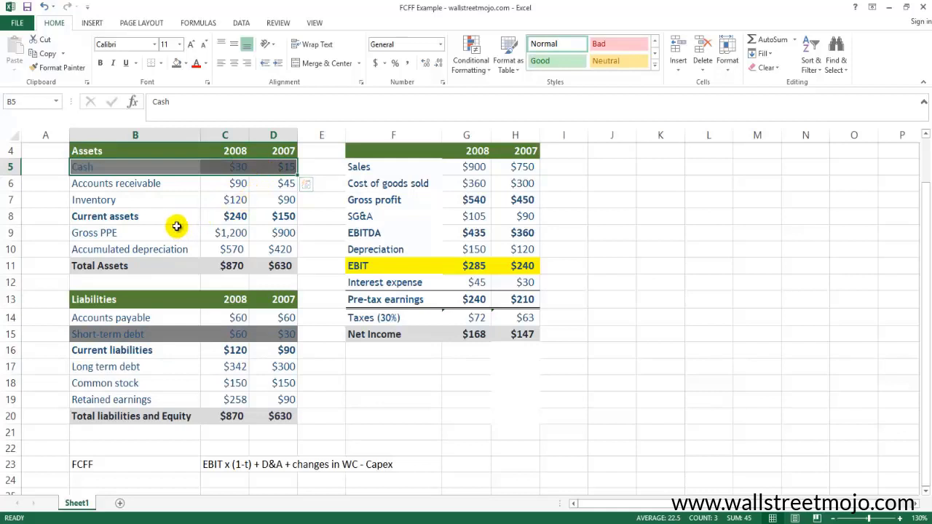
{"action": "left_click", "coordinate": [172, 217]}
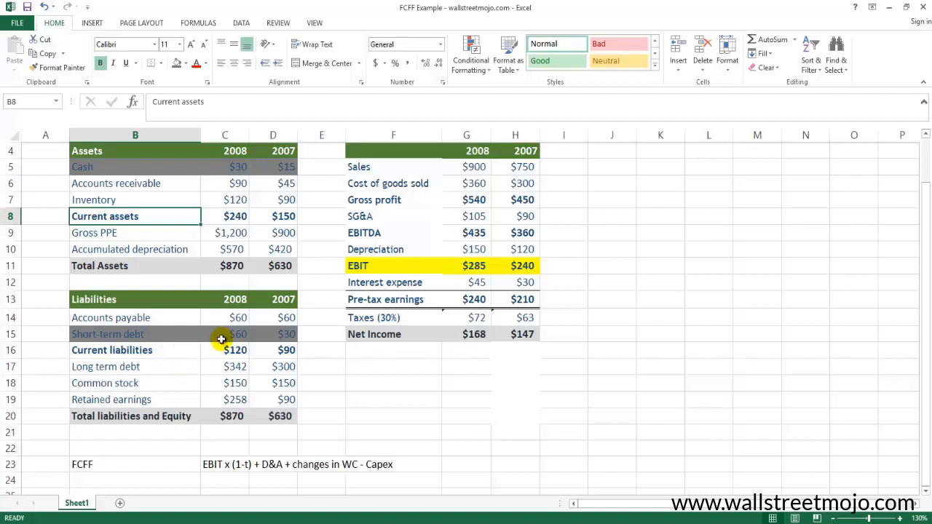
Step: Add an "EBIT" line in row 25, with C25 referencing the 2008 EBIT in G11
{"action": "scroll", "coordinate": [224, 346], "scroll_direction": "down", "scroll_amount": 1}
{"action": "scroll", "coordinate": [214, 391], "scroll_direction": "down", "scroll_amount": 1}
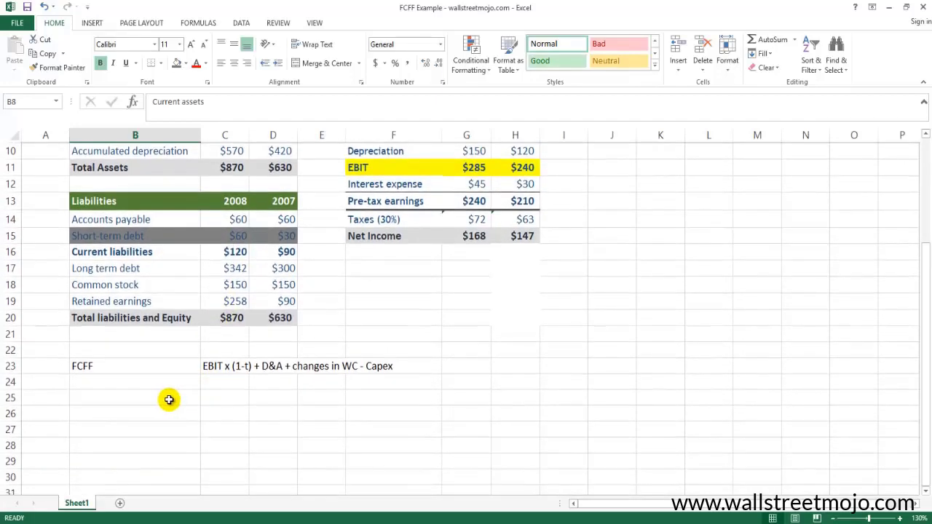
{"action": "left_click", "coordinate": [168, 399]}
{"action": "type", "text": "EBIT"}
{"action": "key", "text": "Return"}
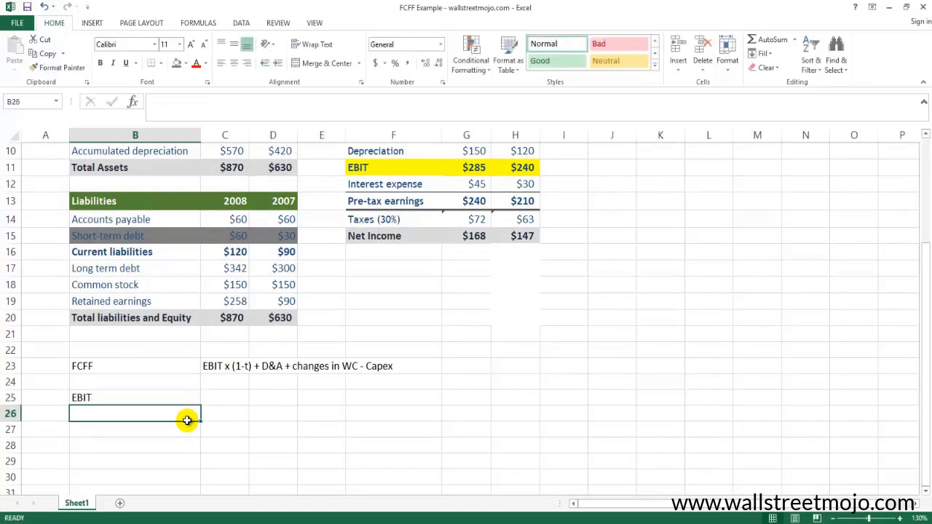
{"action": "key", "text": "Up"}
{"action": "key", "text": "Right"}
{"action": "type", "text": "="}
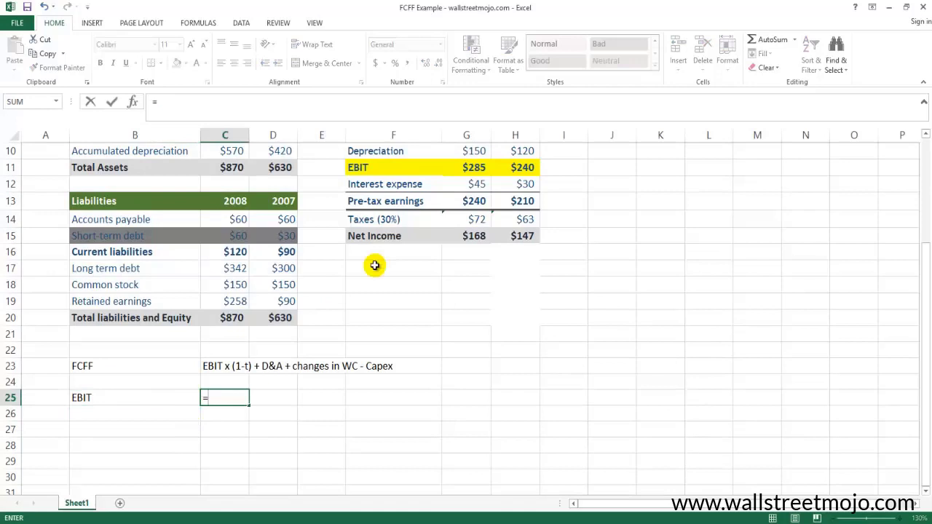
{"action": "left_click", "coordinate": [474, 170]}
{"action": "key", "text": "Return"}
Step: Add a "tax rate" line in row 26 with the value 30% in C26
{"action": "key", "text": "Left"}
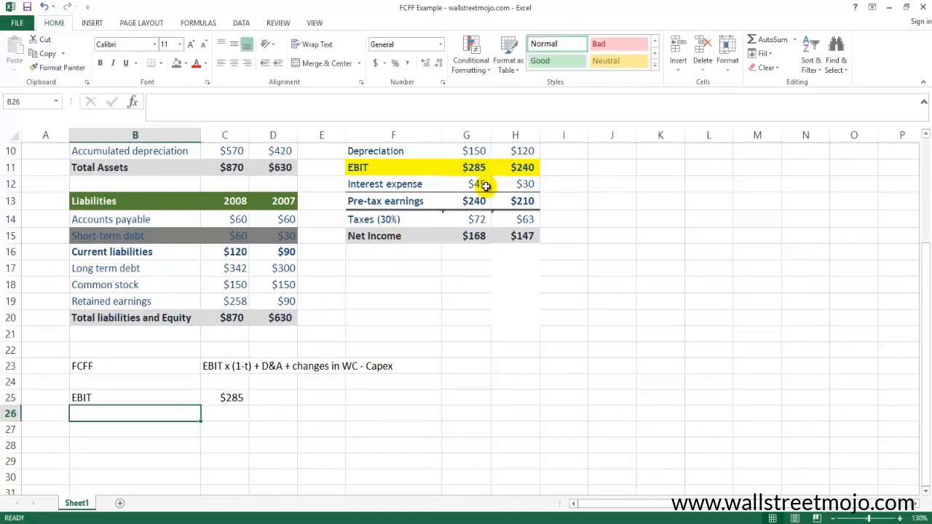
{"action": "type", "text": "tax rate"}
{"action": "key", "text": "Return"}
{"action": "key", "text": "Up"}
{"action": "key", "text": "Right"}
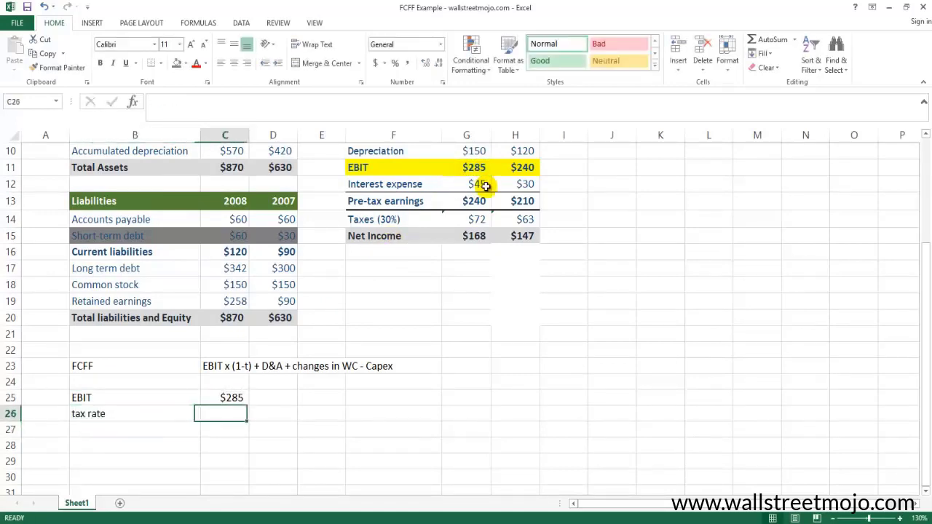
{"action": "type", "text": "30%"}
{"action": "key", "text": "Return"}
Step: Label cell B27 "EBIT x (1-t)"
{"action": "key", "text": "Left"}
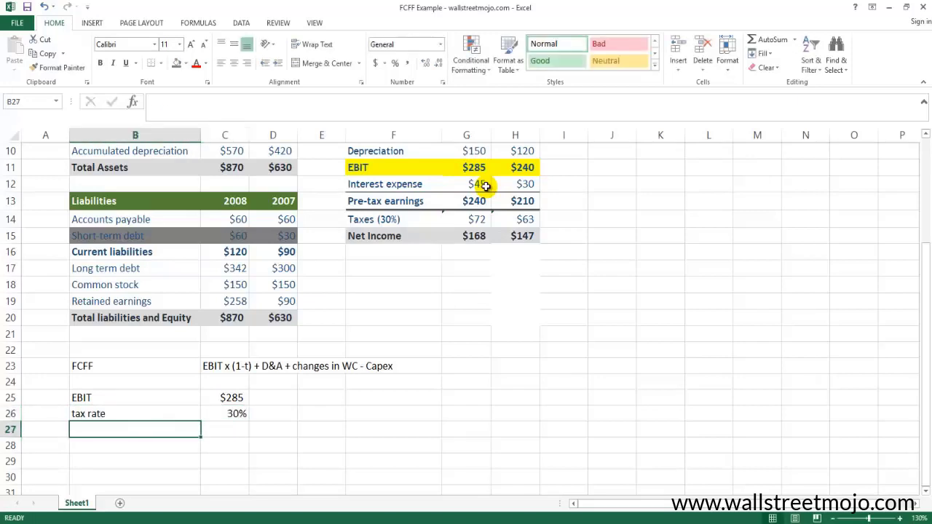
{"action": "type", "text": "EBIT "}
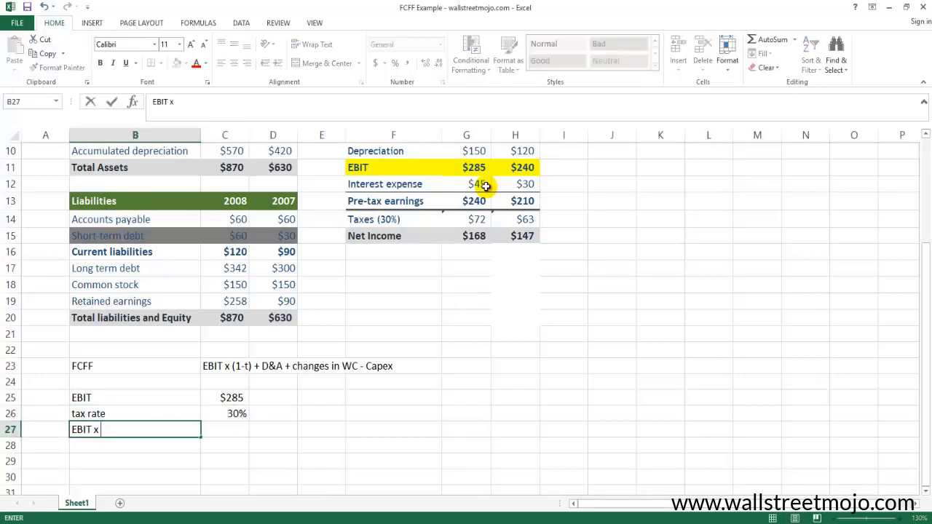
{"action": "type", "text": "x (1-t)"}
{"action": "key", "text": "Return"}
Step: Calculate the after-tax EBIT in C27 with the formula =C25*(1-C26)
{"action": "key", "text": "Up"}
{"action": "key", "text": "Right"}
{"action": "type", "text": "="}
{"action": "key", "text": "Up"}
{"action": "key", "text": "Up"}
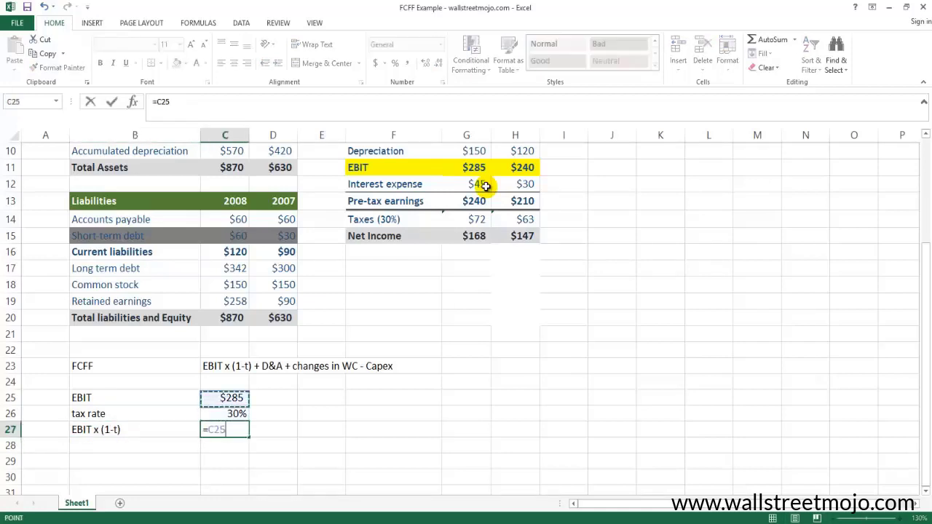
{"action": "type", "text": "*(1-"}
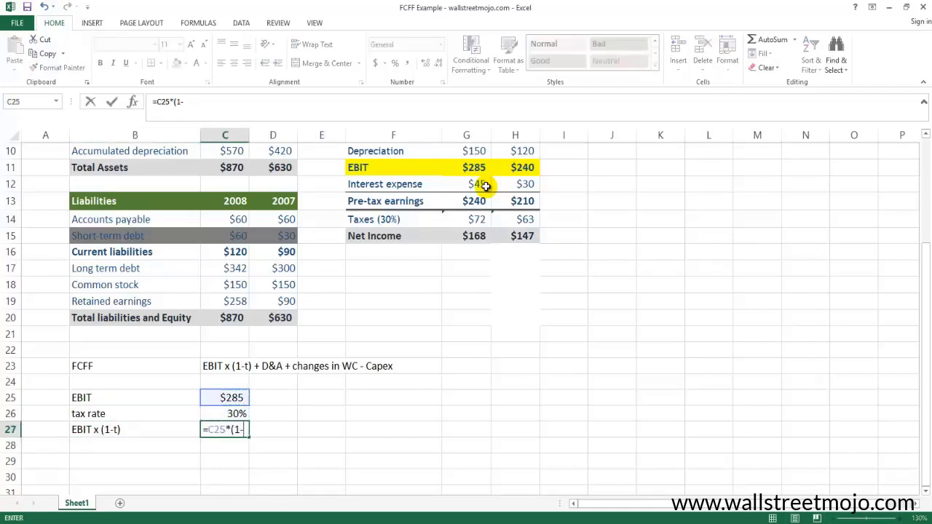
{"action": "key", "text": "Up"}
{"action": "type", "text": ")"}
{"action": "key", "text": "Return"}
{"action": "key", "text": "Up"}
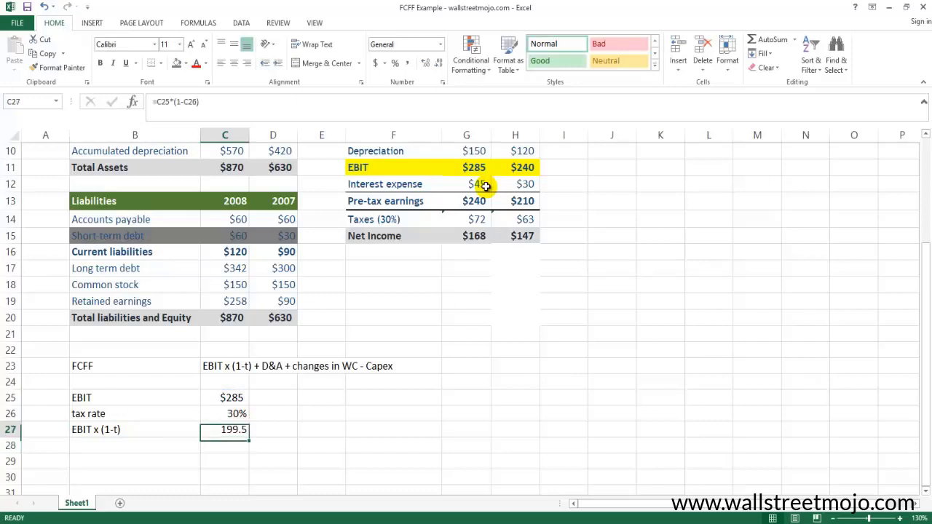
Step: Label cell B29 "Depreciation & Amortization"
{"action": "key", "text": "F2"}
{"action": "key", "text": "Escape"}
{"action": "key", "text": "Left"}
{"action": "key", "text": "Down"}
{"action": "key", "text": "Down"}
{"action": "type", "text": "D"}
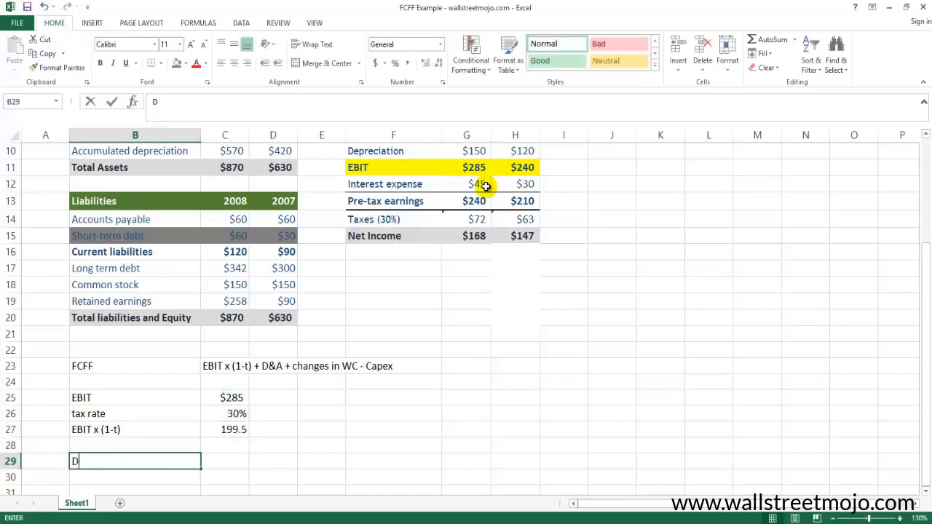
{"action": "type", "text": "epreciation "}
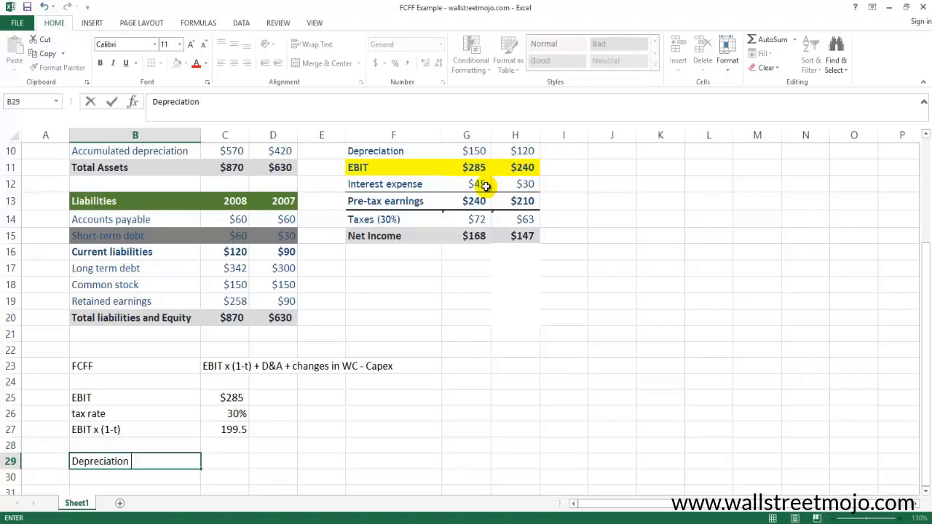
{"action": "type", "text": "& Amortization"}
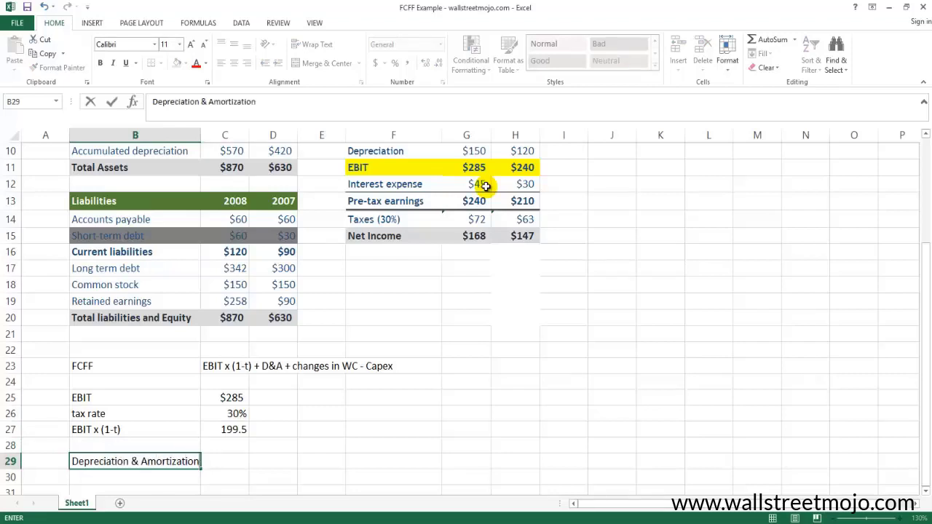
{"action": "key", "text": "Return"}
Step: Reference the 2008 depreciation in G10 from cell C29
{"action": "key", "text": "Up"}
{"action": "key", "text": "Right"}
{"action": "type", "text": "="}
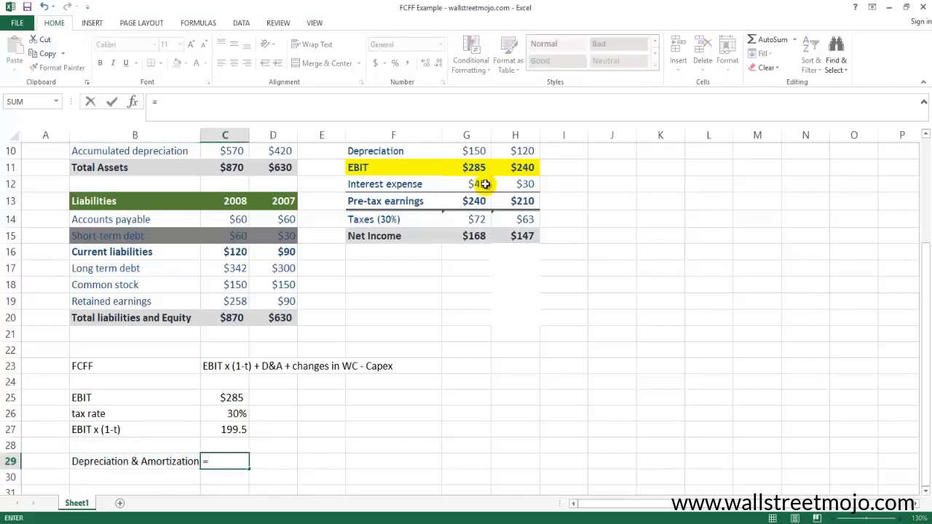
{"action": "left_click", "coordinate": [475, 152]}
{"action": "key", "text": "Return"}
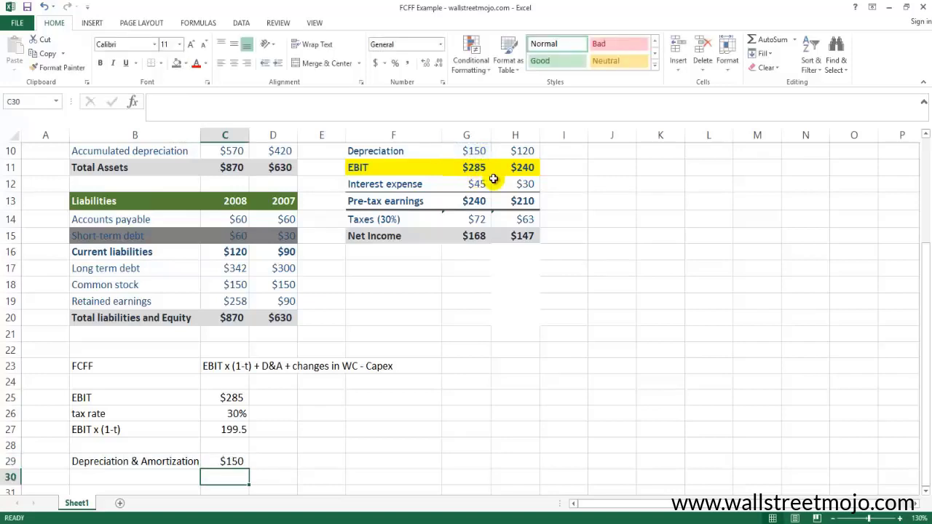
Step: Label cell B31 "Changes in WC"
{"action": "key", "text": "Left"}
{"action": "key", "text": "Down"}
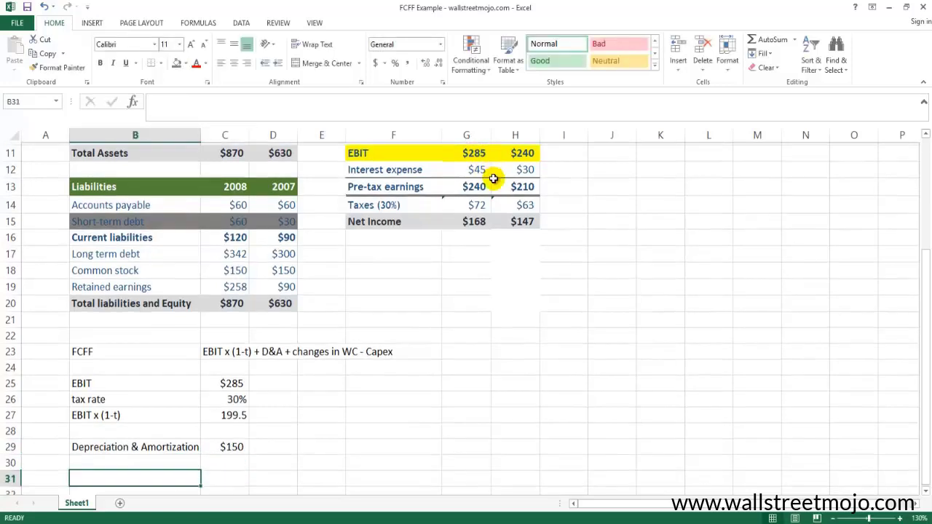
{"action": "type", "text": "Chagne in"}
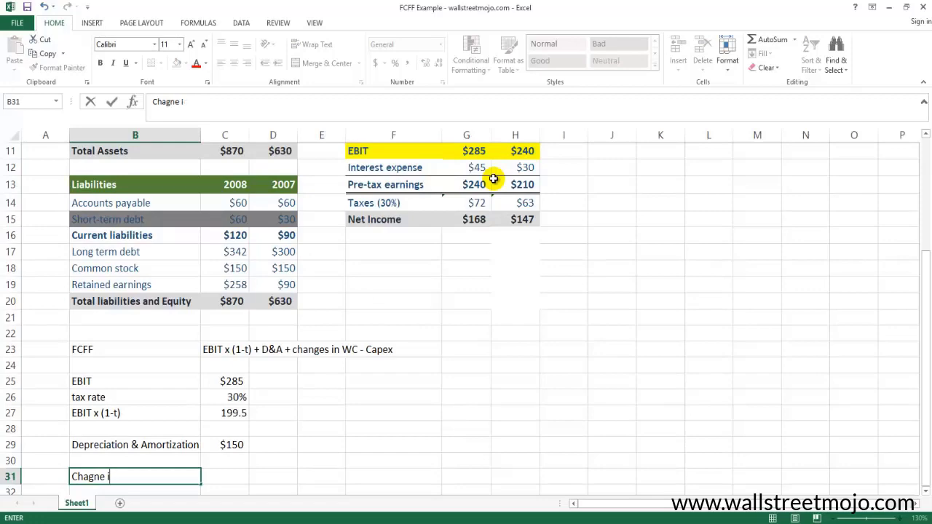
{"action": "key", "text": "BackSpace"}
{"action": "type", "text": "nges in WC"}
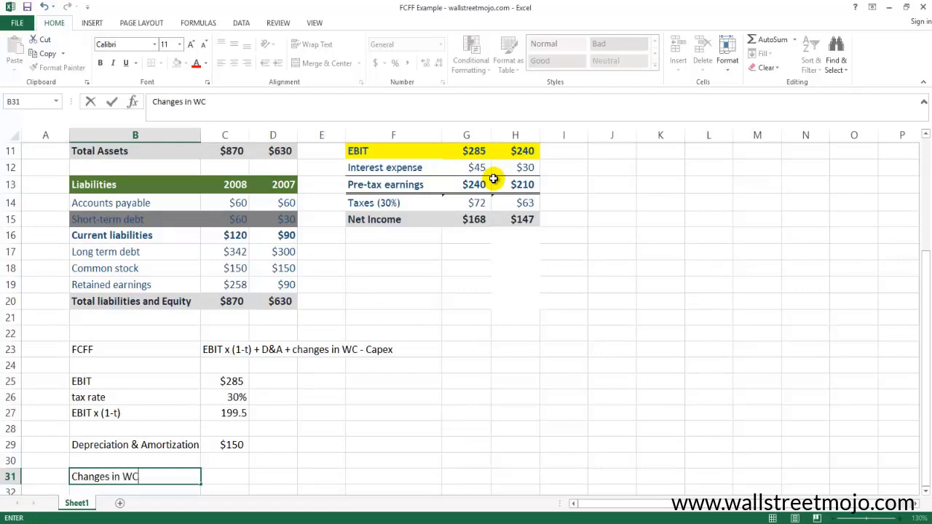
{"action": "key", "text": "Return"}
Step: Fill the Accounts receivable and Inventory labels in B6:B7 of the balance sheet with yellow
{"action": "scroll", "coordinate": [50, 350], "scroll_direction": "up", "scroll_amount": 4}
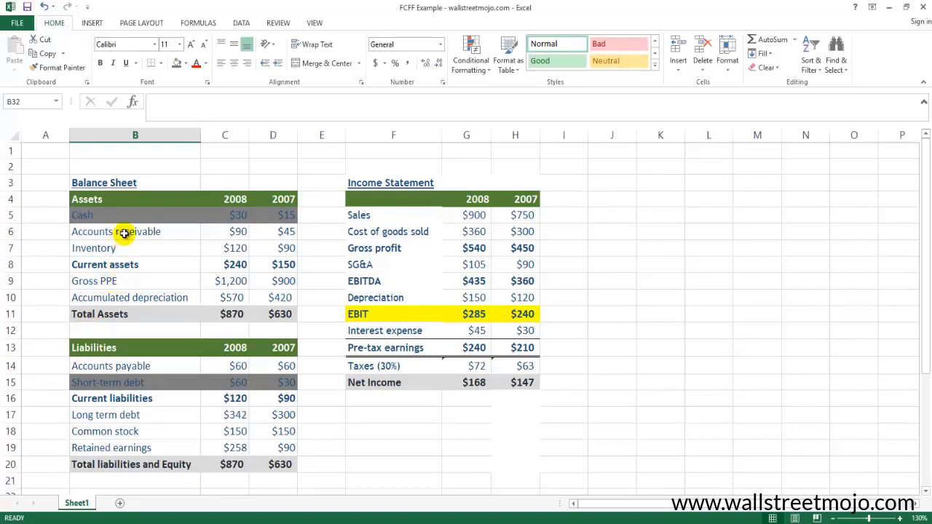
{"action": "left_click_drag", "start_coordinate": [124, 233], "coordinate": [129, 249]}
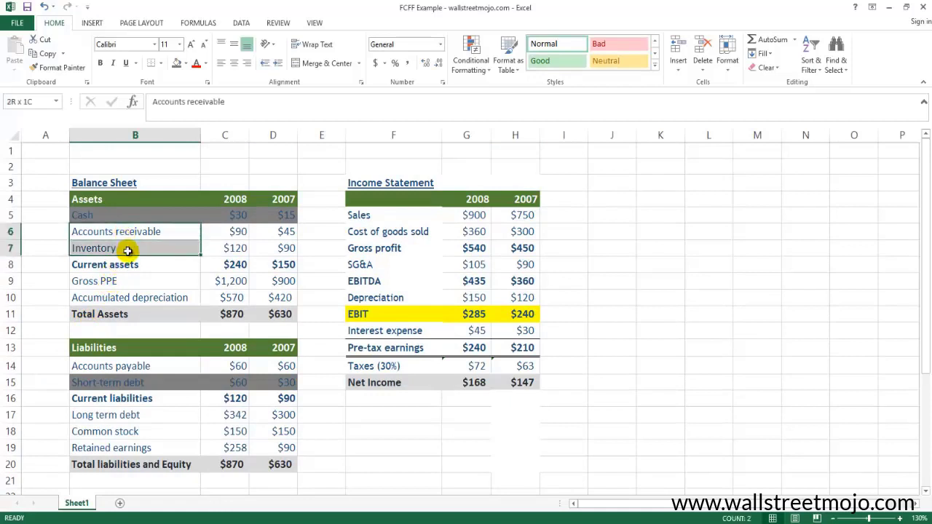
{"action": "left_click", "coordinate": [186, 64]}
{"action": "left_click", "coordinate": [209, 159]}
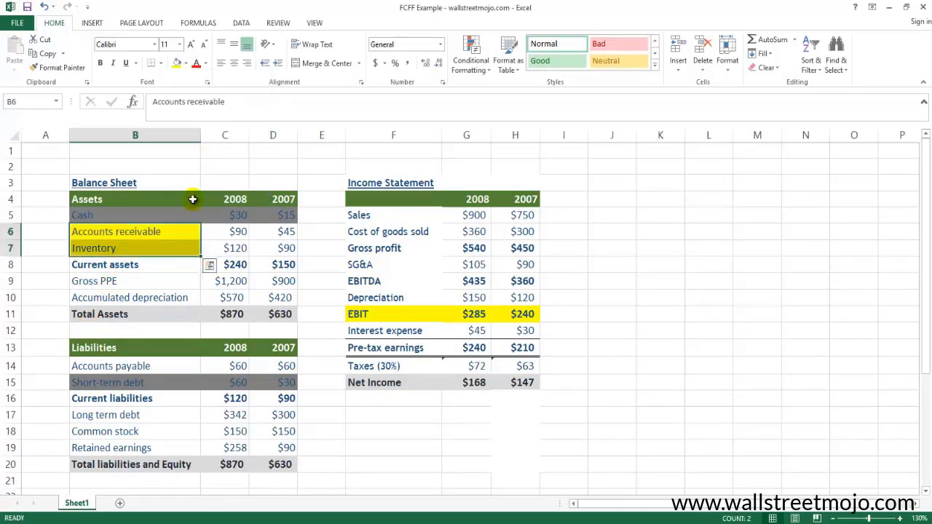
{"action": "left_click", "coordinate": [145, 247]}
{"action": "left_click", "coordinate": [154, 266]}
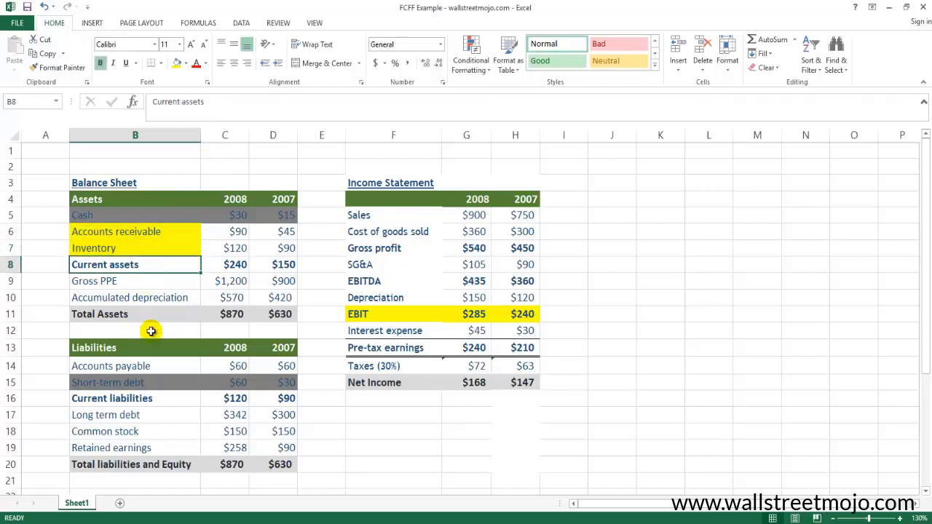
Step: Fill the Accounts payable label in B14 with yellow
{"action": "scroll", "coordinate": [149, 329], "scroll_direction": "down", "scroll_amount": 2}
{"action": "left_click", "coordinate": [124, 269]}
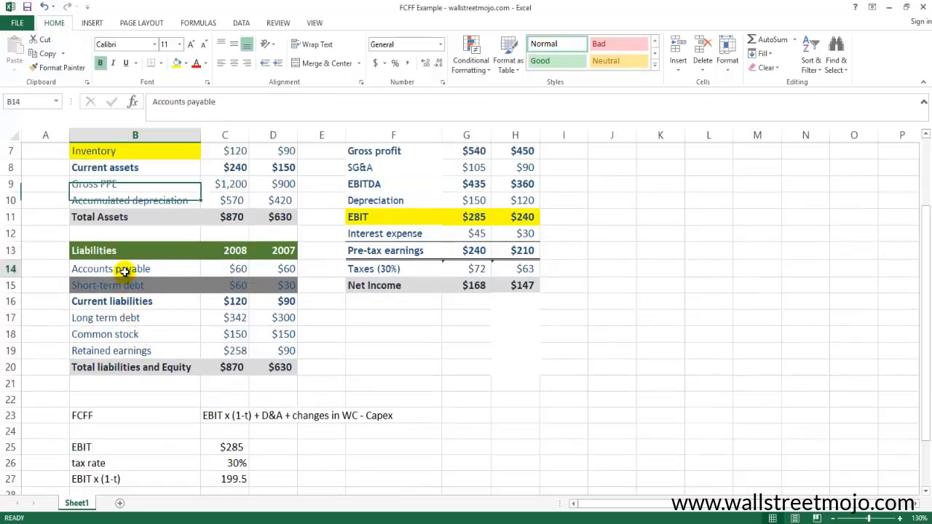
{"action": "left_click", "coordinate": [177, 64]}
Step: Copy the Accounts receivable and Inventory rows with their 2008 and 2007 values (B6:D7) to B32, below the "Changes in WC" label
{"action": "scroll", "coordinate": [164, 233], "scroll_direction": "up", "scroll_amount": 2}
{"action": "left_click", "coordinate": [186, 233]}
{"action": "left_click_drag", "start_coordinate": [204, 240], "coordinate": [276, 246]}
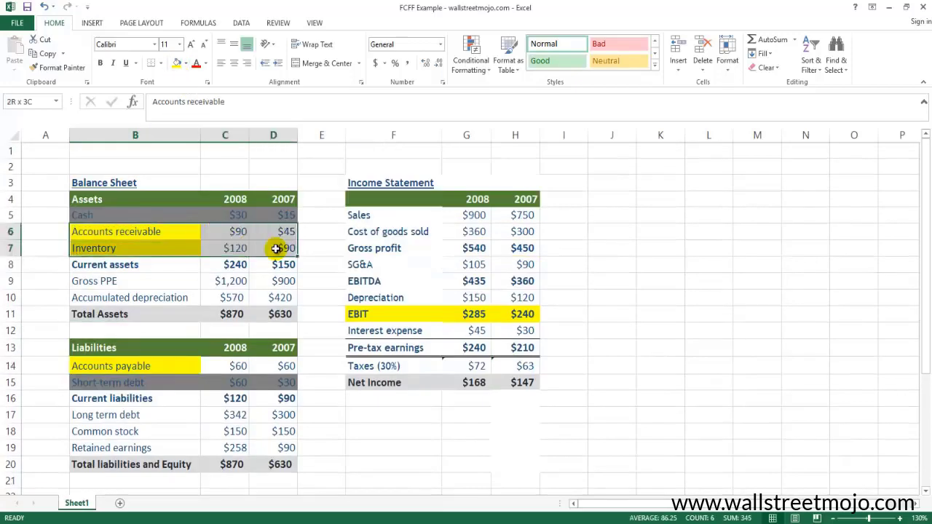
{"action": "key", "text": "ctrl+c"}
{"action": "scroll", "coordinate": [240, 364], "scroll_direction": "down", "scroll_amount": 5}
{"action": "left_click", "coordinate": [142, 406]}
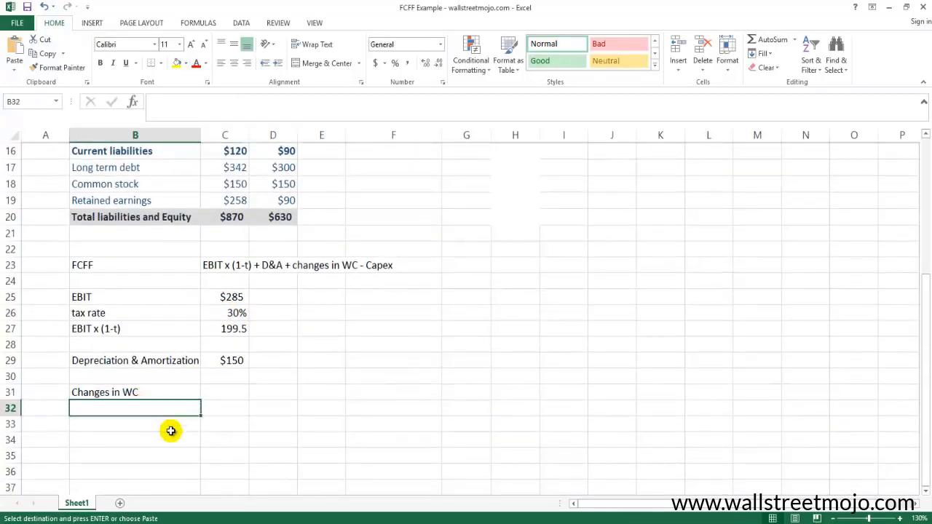
{"action": "key", "text": "ctrl+v"}
Step: Copy the Accounts payable row with its 2008 and 2007 values (B14:D14) to B34
{"action": "scroll", "coordinate": [181, 269], "scroll_direction": "up", "scroll_amount": 5}
{"action": "left_click_drag", "start_coordinate": [130, 370], "coordinate": [269, 366]}
{"action": "key", "text": "ctrl+c"}
{"action": "scroll", "coordinate": [226, 403], "scroll_direction": "down", "scroll_amount": 3}
{"action": "left_click", "coordinate": [124, 393]}
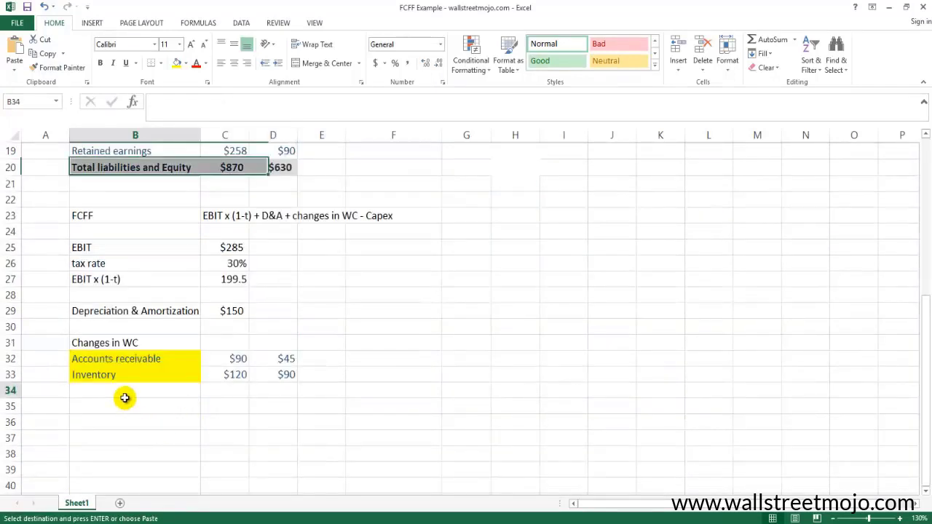
{"action": "key", "text": "ctrl+v"}
Step: Make the "Changes in WC" label bold and add the year headings 2008 in C31 and 2007 in D31
{"action": "left_click", "coordinate": [98, 344]}
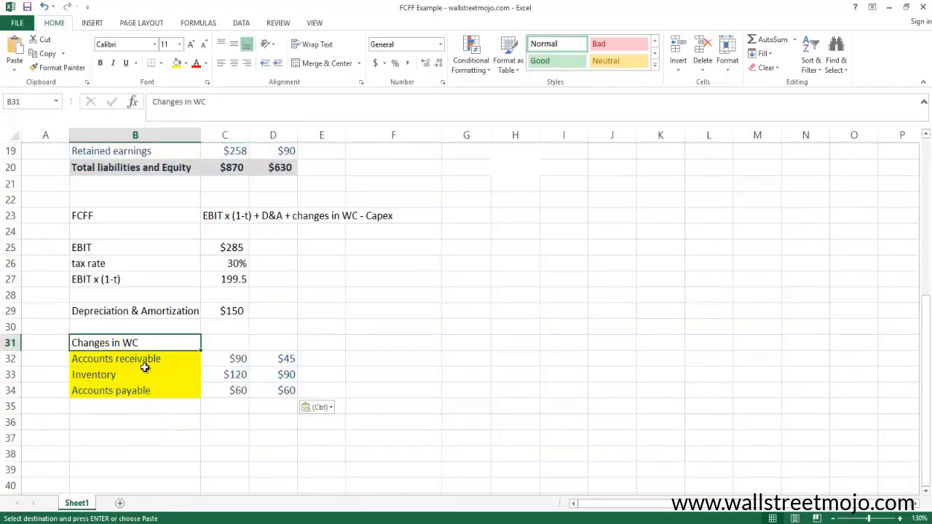
{"action": "key", "text": "ctrl+b"}
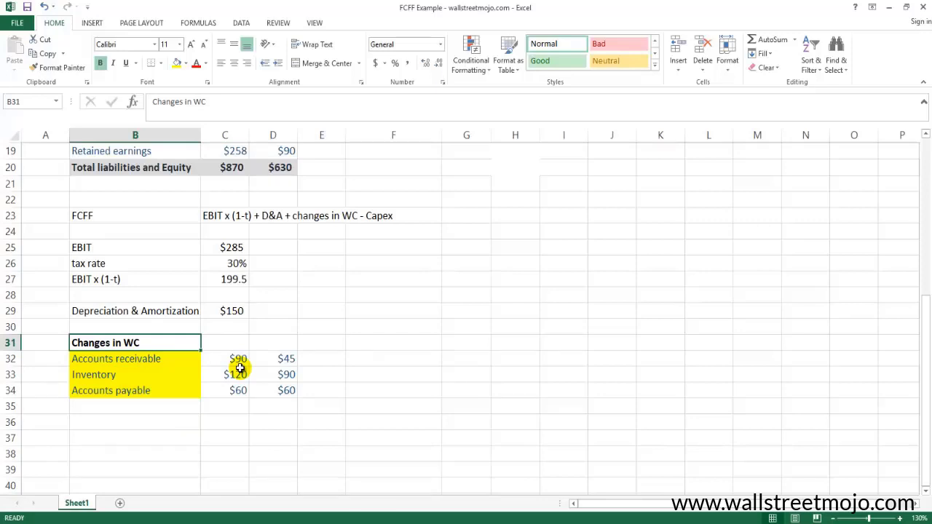
{"action": "key", "text": "Tab"}
{"action": "type", "text": "2008"}
{"action": "key", "text": "Tab"}
{"action": "type", "text": "2007"}
{"action": "key", "text": "Return"}
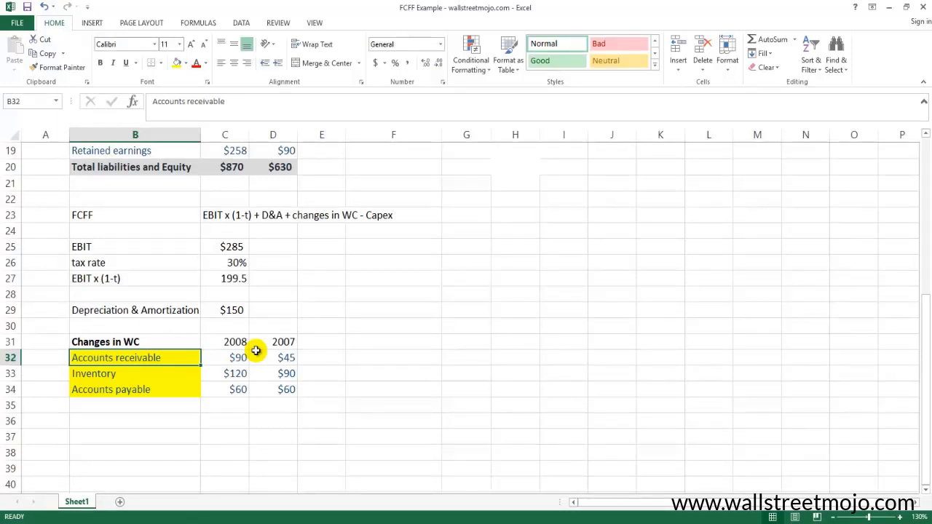
Step: Compare the 2008 and 2007 accounts receivable values in row 32
{"action": "key", "text": "Right"}
{"action": "key", "text": "Right"}
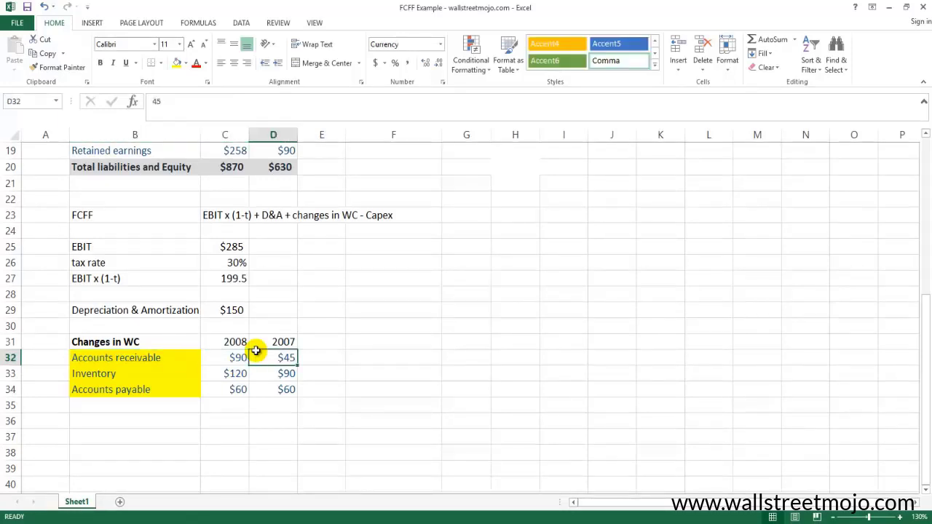
{"action": "key", "text": "Left"}
{"action": "key", "text": "Left"}
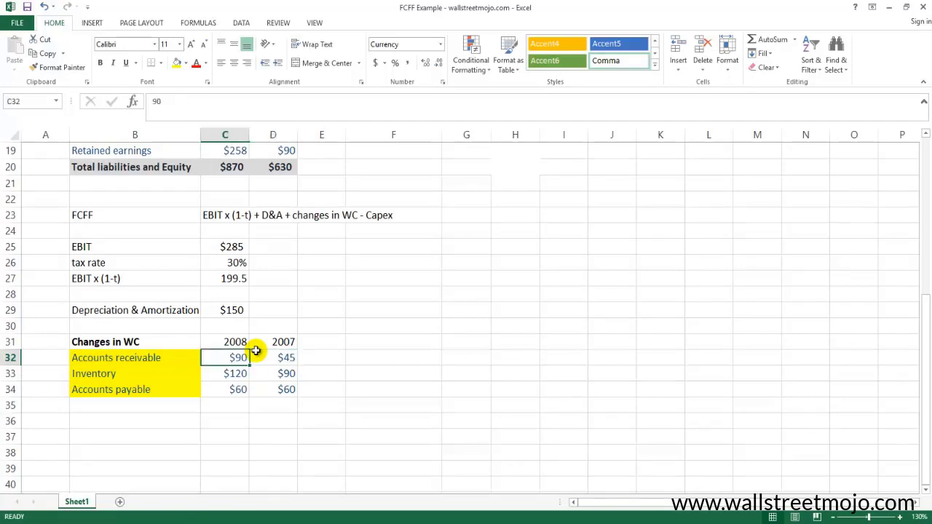
{"action": "key", "text": "Right"}
{"action": "key", "text": "Right"}
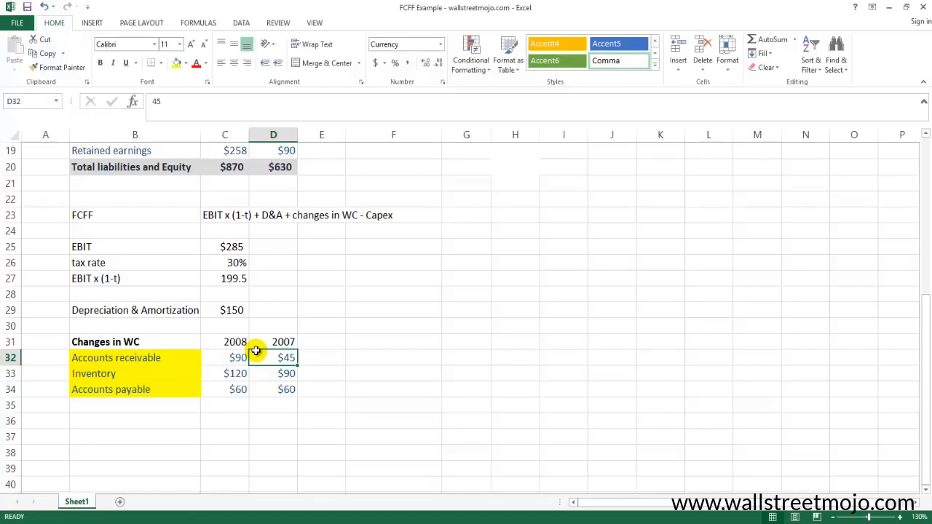
{"action": "key", "text": "Left"}
{"action": "key", "text": "Left"}
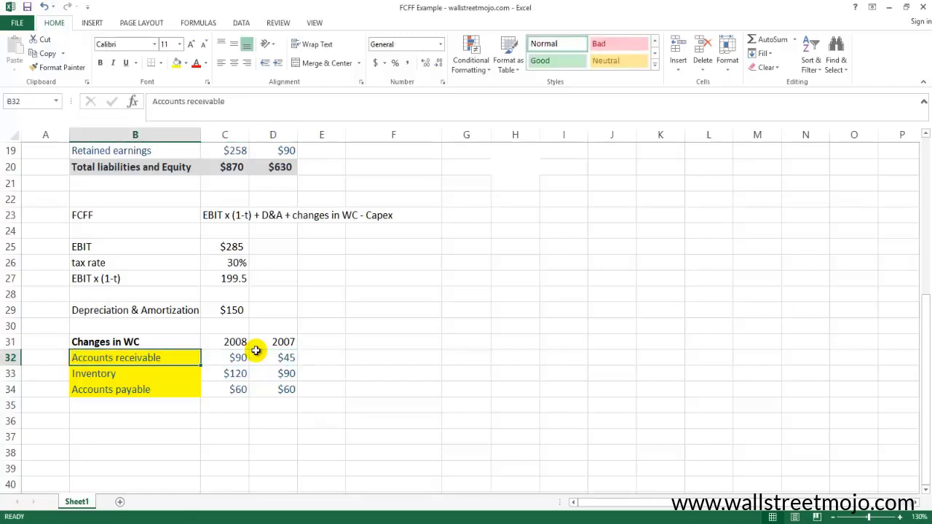
Step: Classify the working capital items in column A with "Asset" in A32, "asset" in A33 and "Liability" in A34
{"action": "key", "text": "Left"}
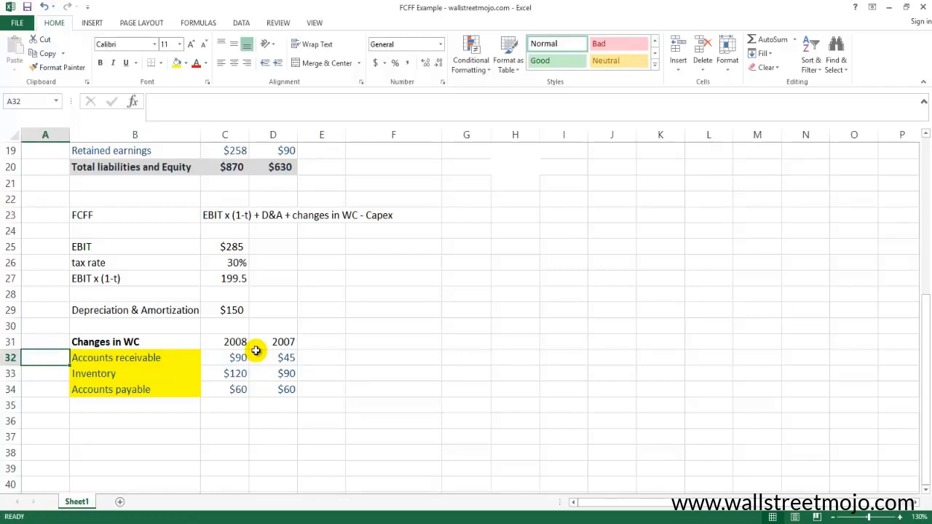
{"action": "type", "text": "ASset"}
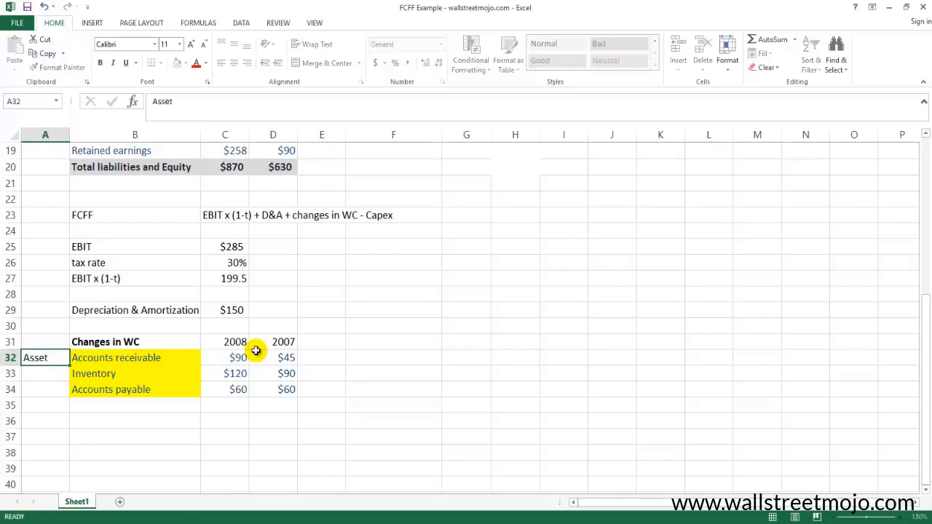
{"action": "key", "text": "Return"}
{"action": "type", "text": "asset"}
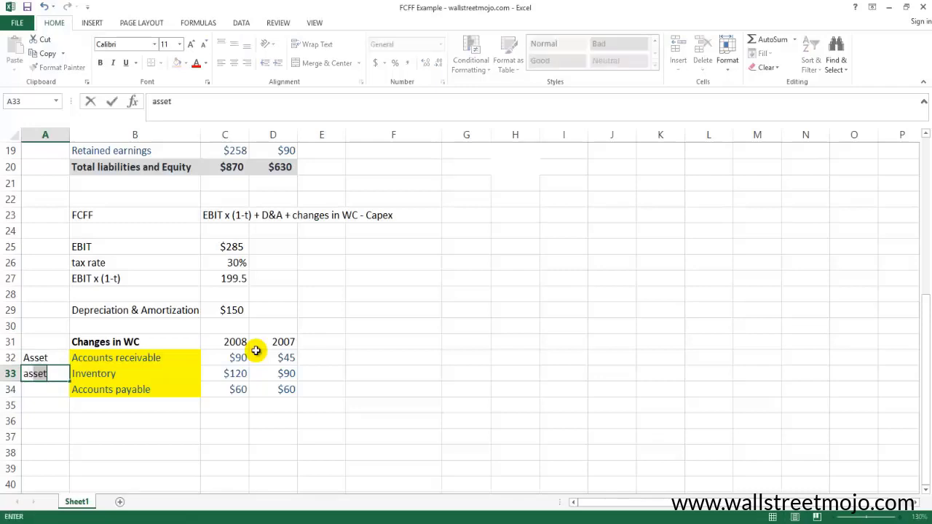
{"action": "key", "text": "Return"}
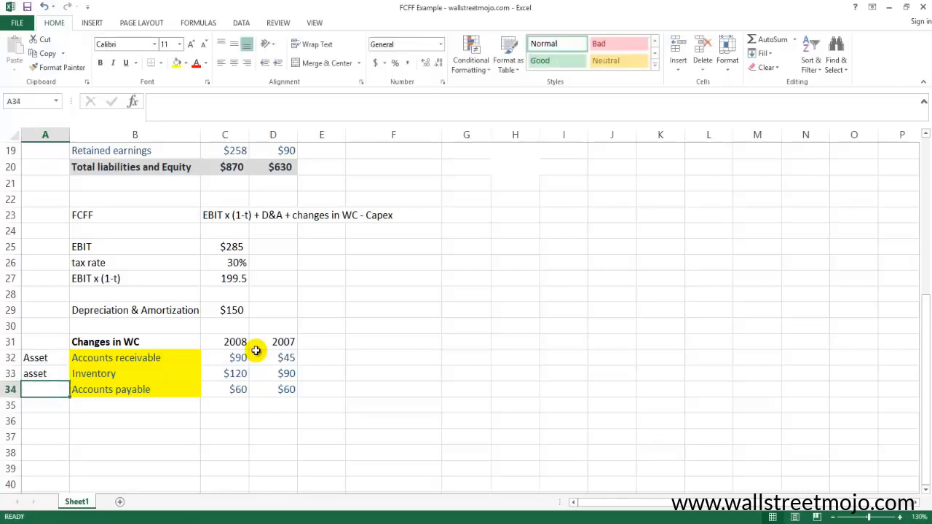
{"action": "type", "text": "Liability"}
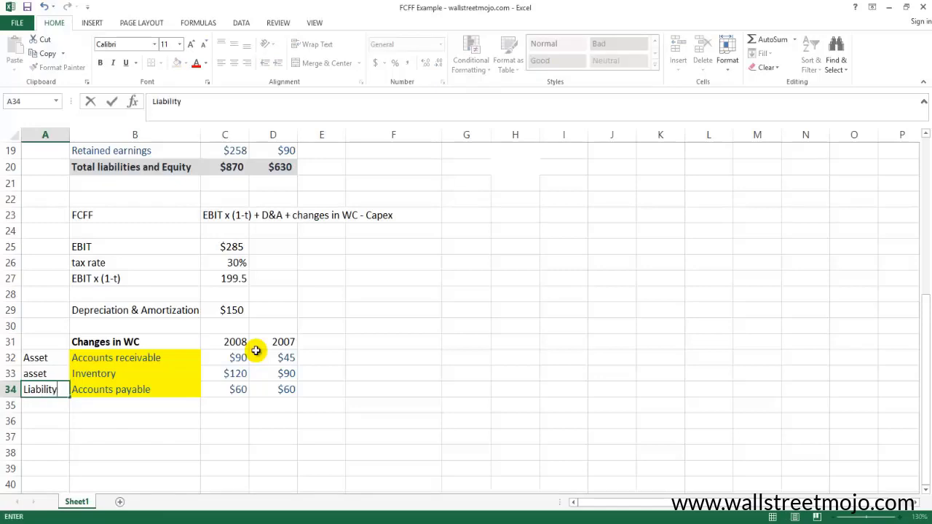
{"action": "key", "text": "Return"}
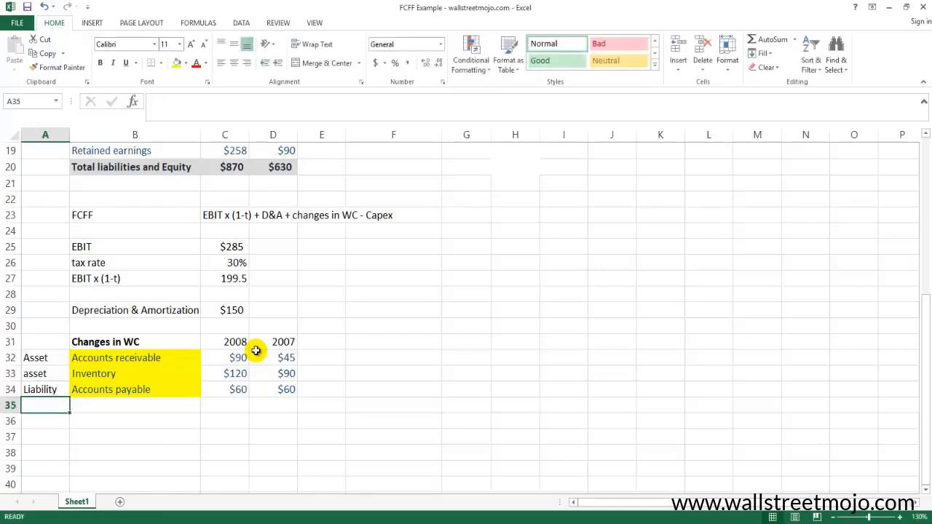
Step: Enter the note "If ASSETS increase -> Cash Outflow" in cell F32
{"action": "key", "text": "Up"}
{"action": "key", "text": "Up"}
{"action": "key", "text": "Up"}
{"action": "key", "text": "Right"}
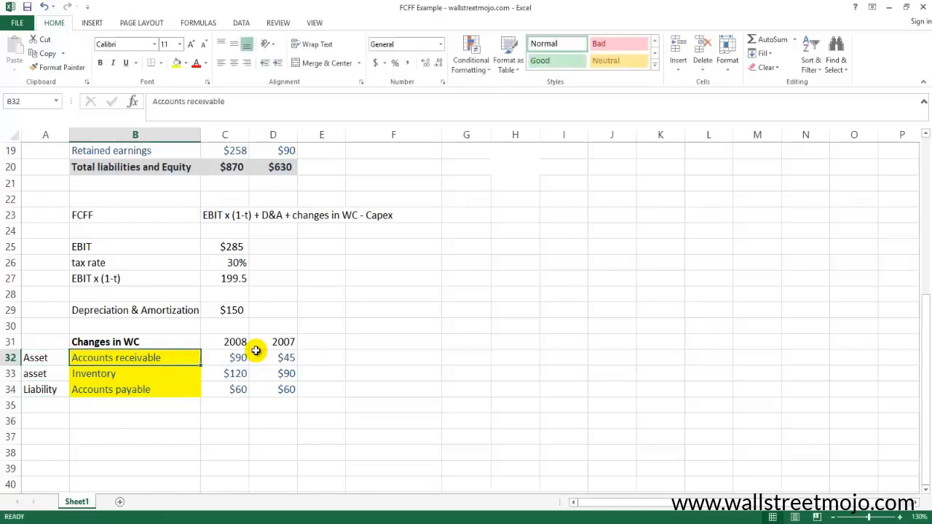
{"action": "key", "text": "shift+Down"}
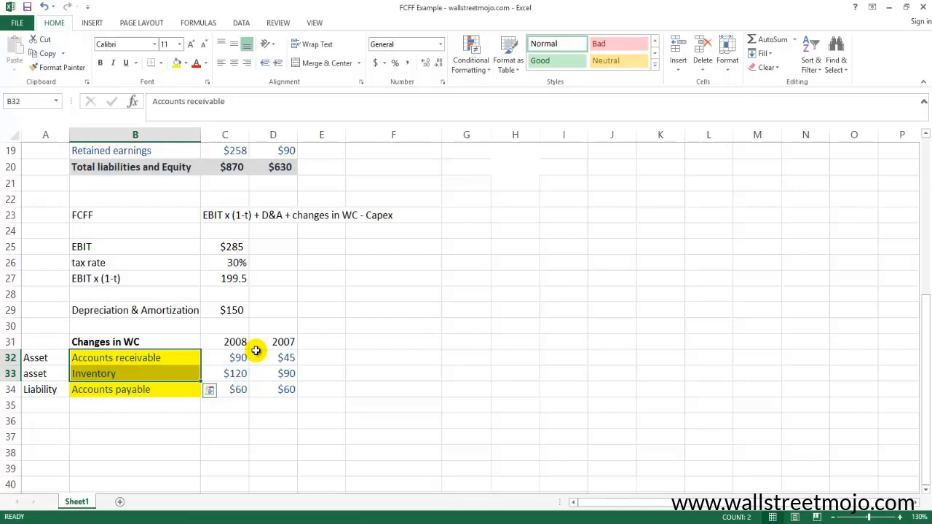
{"action": "key", "text": "Right"}
{"action": "key", "text": "Right"}
{"action": "key", "text": "Right"}
{"action": "key", "text": "Right"}
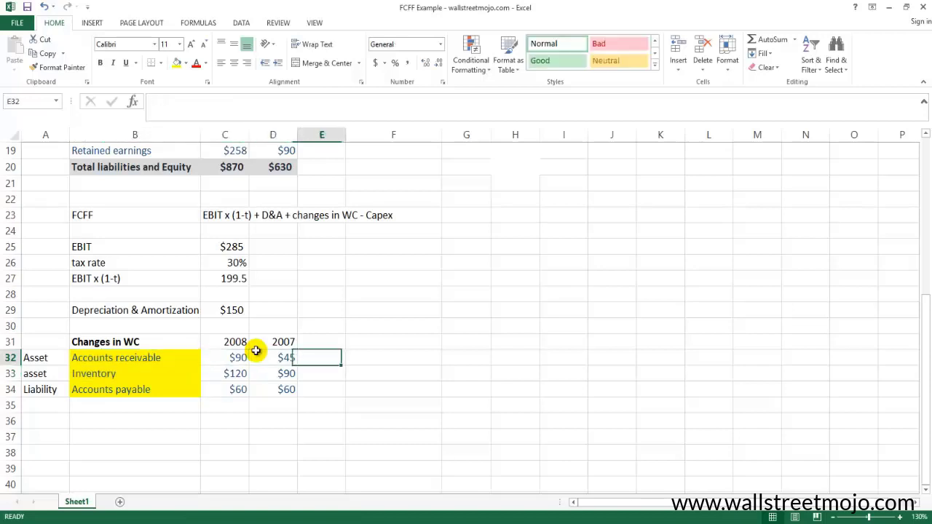
{"action": "type", "text": "If ASE"}
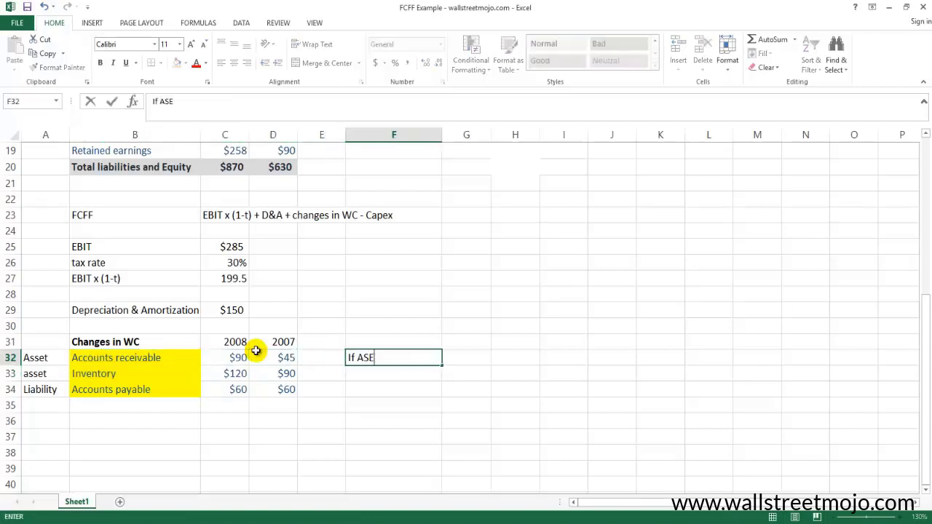
{"action": "key", "text": "BackSpace"}
{"action": "type", "text": "SETS increase ->"}
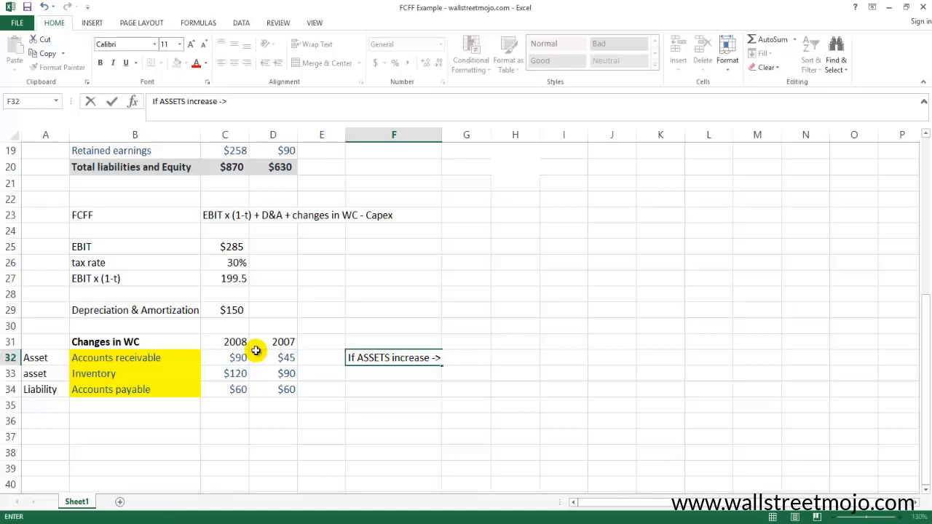
{"action": "type", "text": "CA"}
{"action": "key", "text": "BackSpace"}
{"action": "key", "text": "BackSpace"}
{"action": "key", "text": "BackSpace"}
{"action": "type", "text": "Cash Outflow"}
{"action": "key", "text": "Return"}
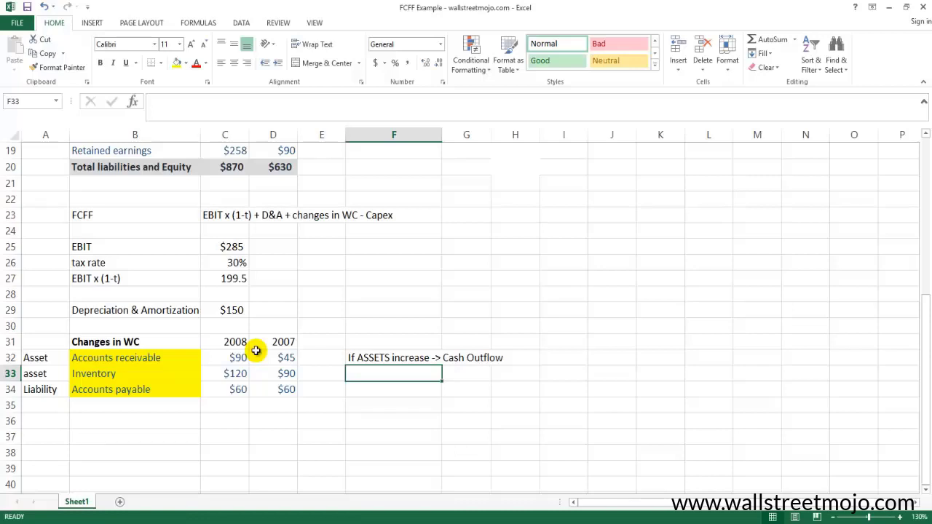
Step: Review the two asset items, accounts receivable and inventory, in B32:B33 along with the accounts receivable values for both years
{"action": "key", "text": "Up"}
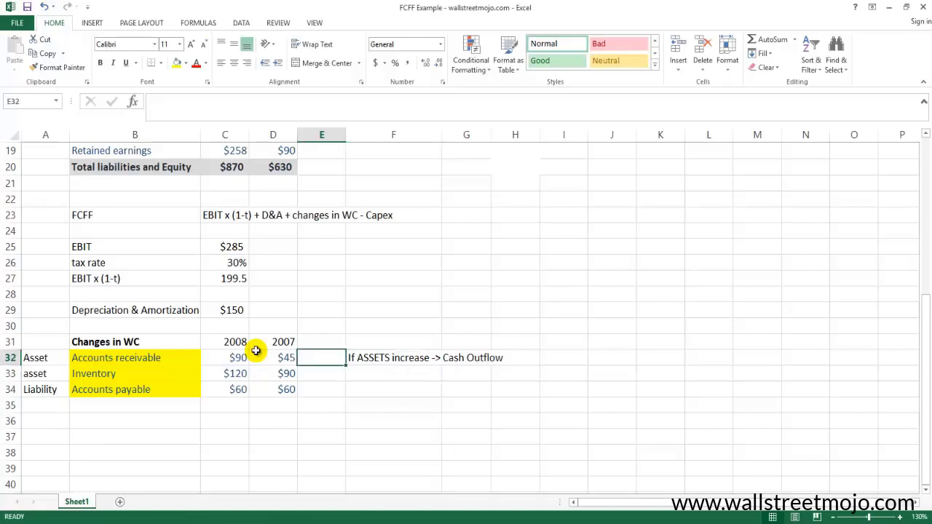
{"action": "key", "text": "Left"}
{"action": "key", "text": "Left"}
{"action": "key", "text": "Left"}
{"action": "key", "text": "Left"}
{"action": "key", "text": "shift+Down"}
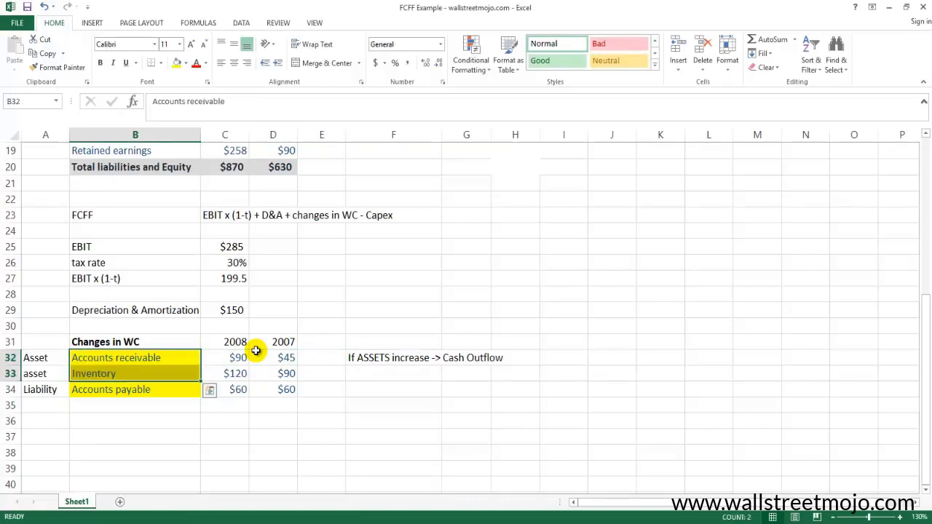
{"action": "key", "text": "Right"}
{"action": "key", "text": "Right"}
{"action": "key", "text": "Left"}
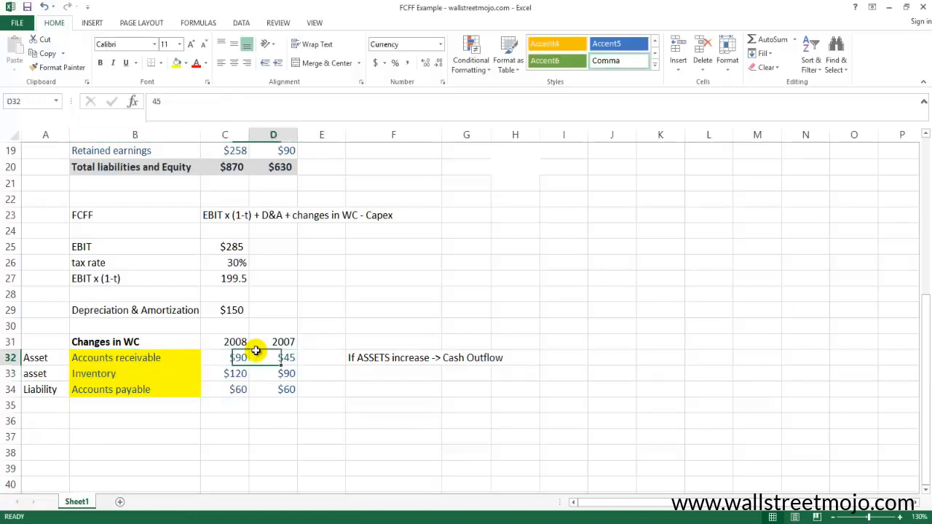
{"action": "key", "text": "Right"}
{"action": "key", "text": "Right"}
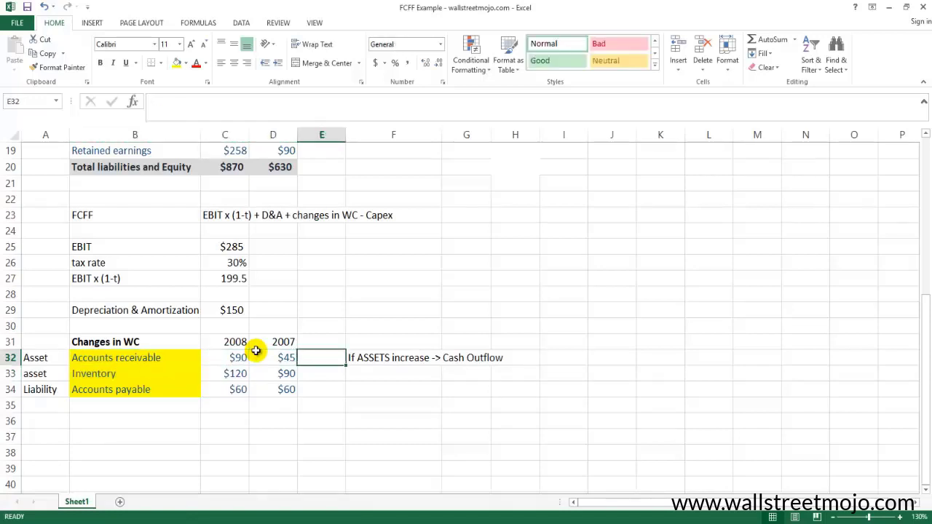
Step: Calculate the cash effect of the accounts receivable change in E32 with the formula =D32-C32
{"action": "type", "text": "="}
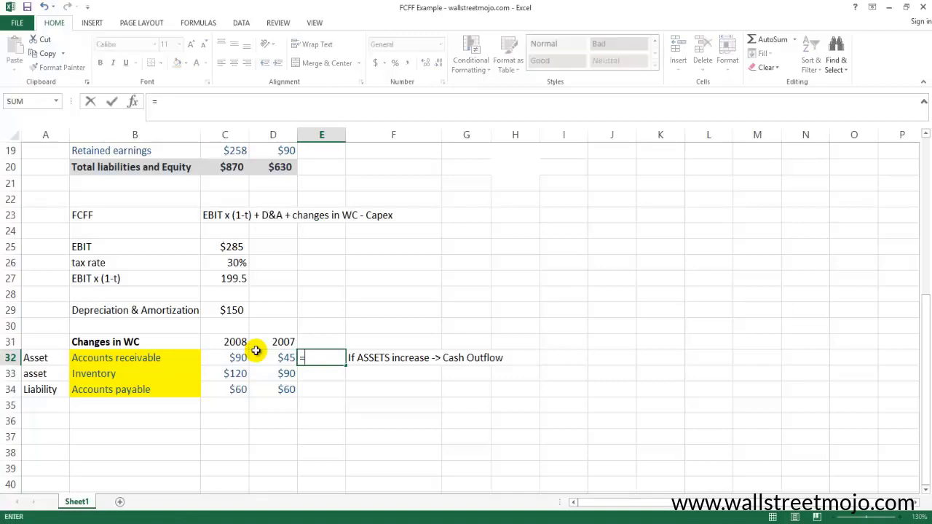
{"action": "key", "text": "Left"}
{"action": "type", "text": "-"}
{"action": "key", "text": "Left"}
{"action": "key", "text": "Left"}
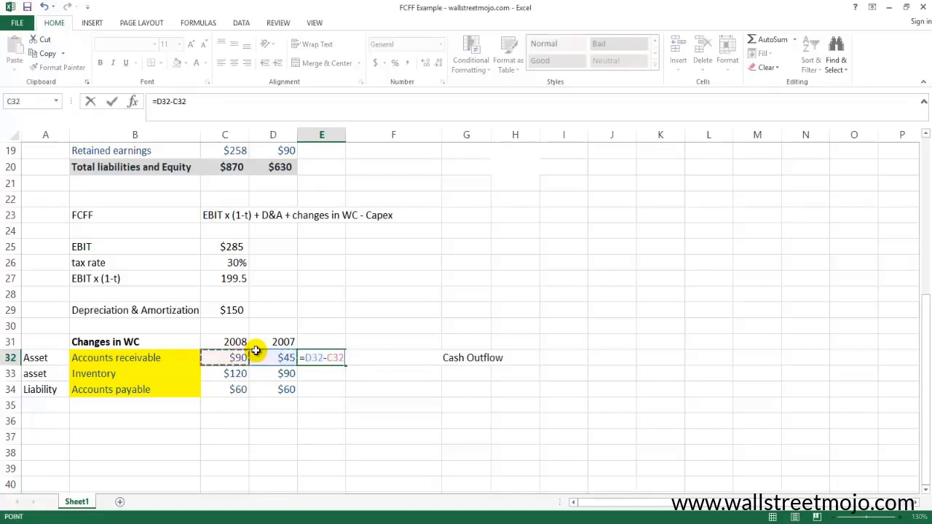
{"action": "key", "text": "Return"}
{"action": "key", "text": "Up"}
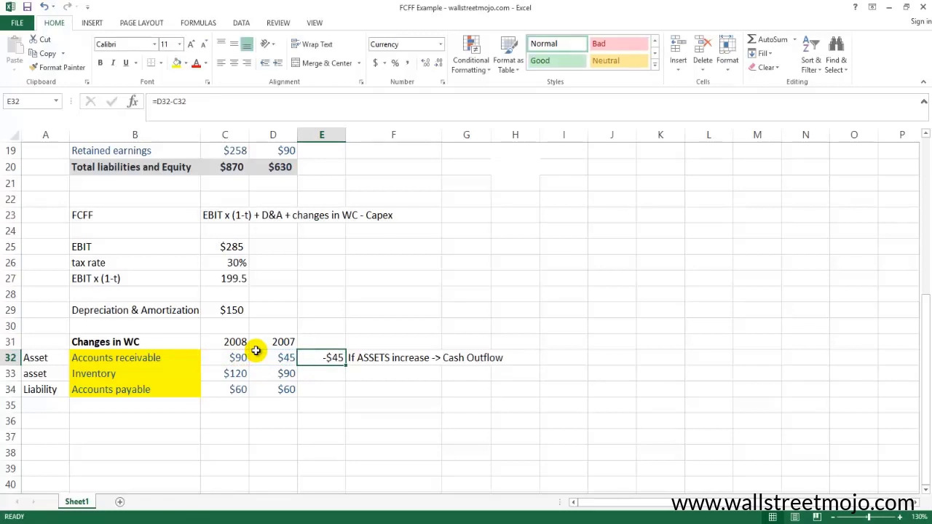
Step: Calculate the cash effect of the inventory change in E33 as the 2007 value minus the 2008 value (=D33-C33)
{"action": "key", "text": "Down"}
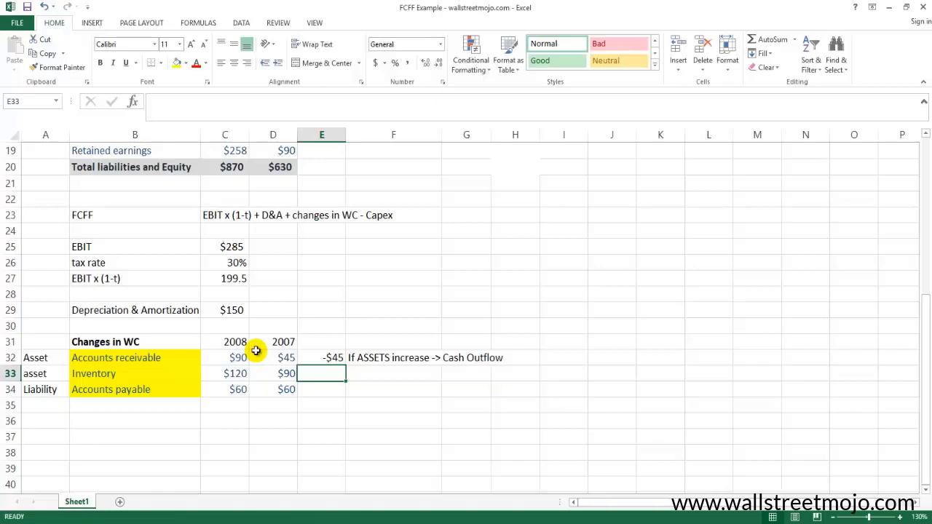
{"action": "type", "text": "="}
{"action": "key", "text": "Left"}
{"action": "type", "text": "-"}
{"action": "key", "text": "Left"}
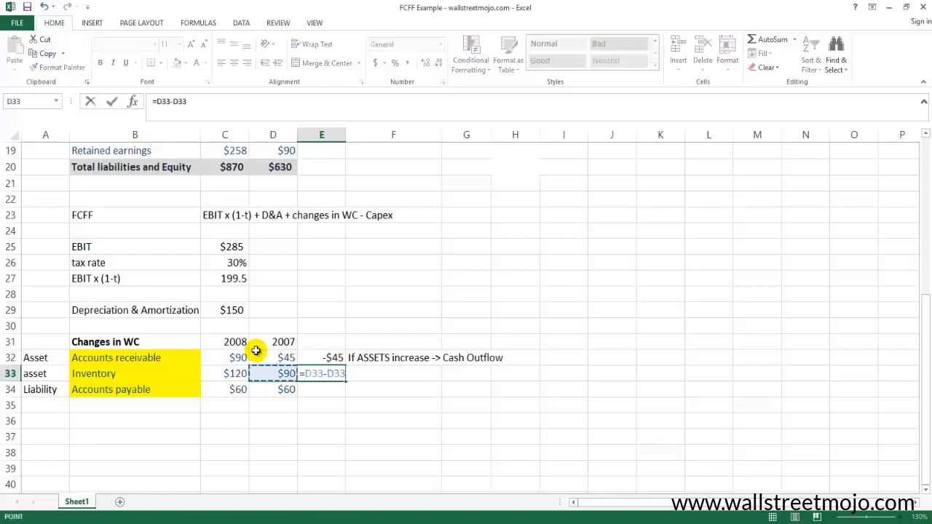
{"action": "key", "text": "Left"}
{"action": "key", "text": "Return"}
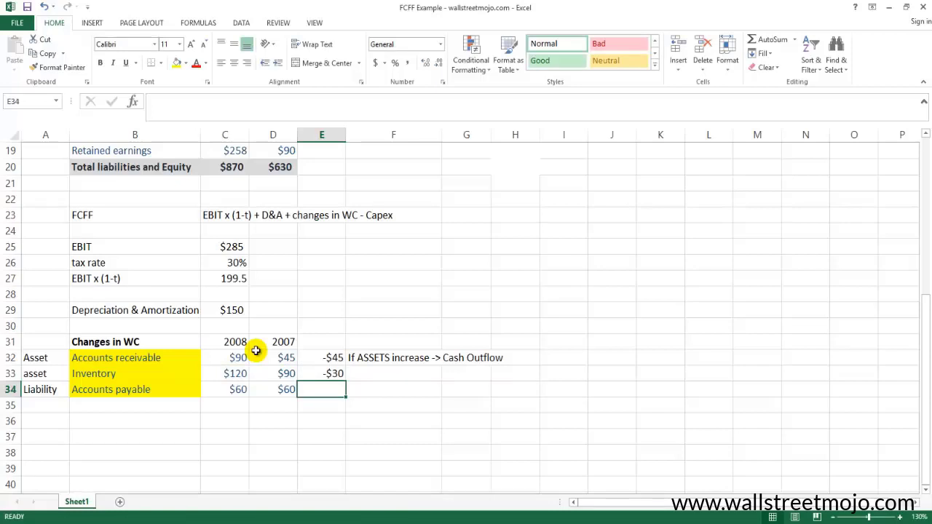
Step: Set the 2008 accounts payable value in C34 to 80 as a trial example of an increase
{"action": "key", "text": "Left"}
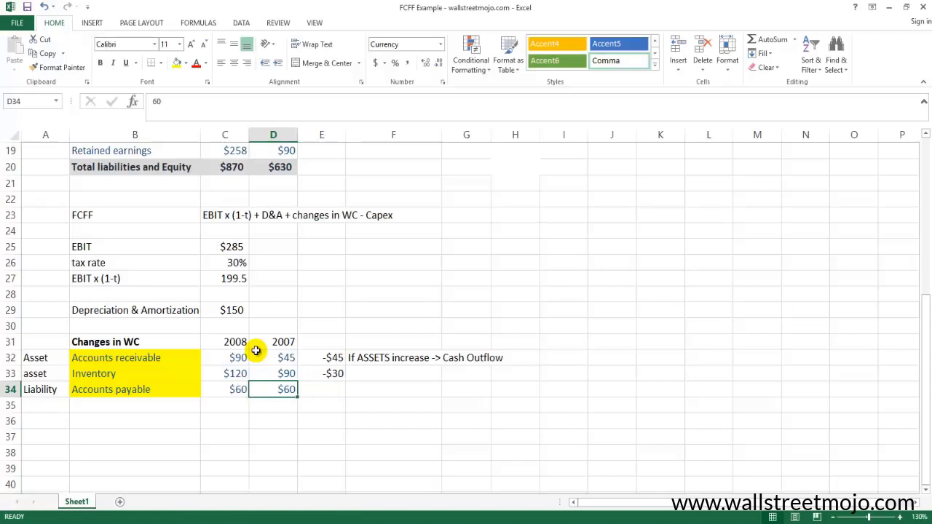
{"action": "key", "text": "Left"}
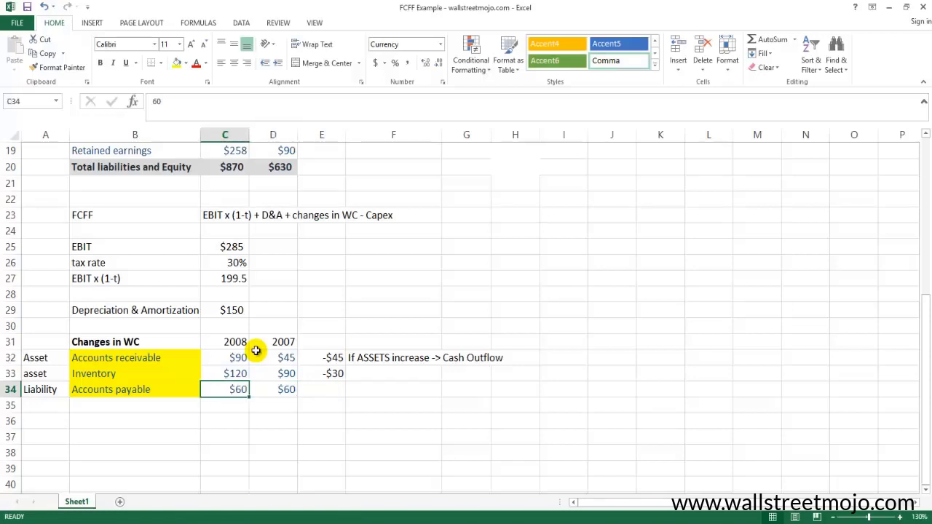
{"action": "key", "text": "shift+Right"}
{"action": "key", "text": "shift+Left"}
{"action": "type", "text": "80"}
{"action": "key", "text": "Return"}
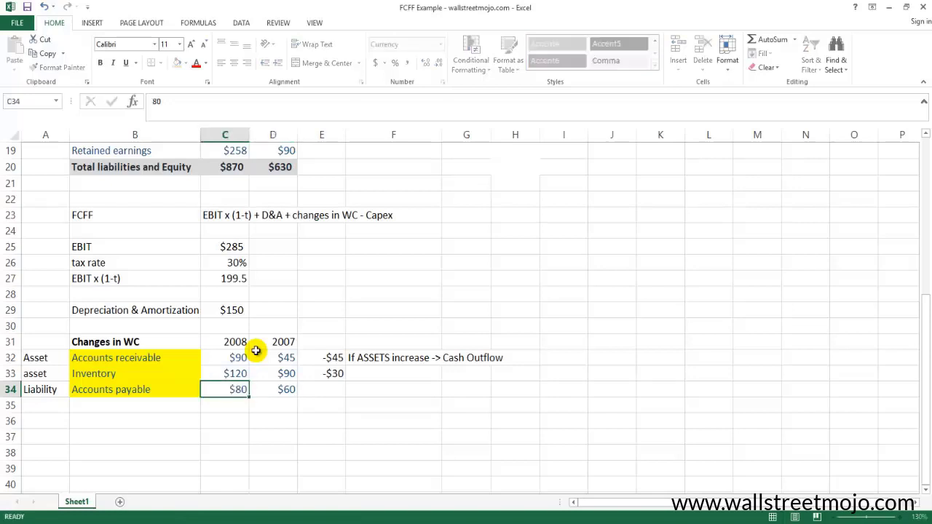
Step: Enter the note "If Liability Increases -> Cash inflow" in F34 for the accounts payable row
{"action": "key", "text": "Up"}
{"action": "key", "text": "Right"}
{"action": "key", "text": "Right"}
{"action": "key", "text": "Right"}
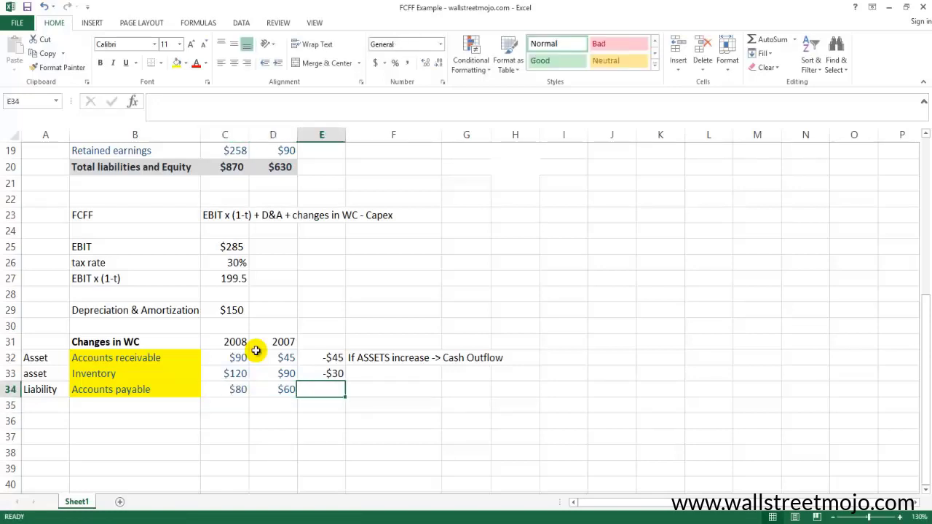
{"action": "type", "text": "If Liab"}
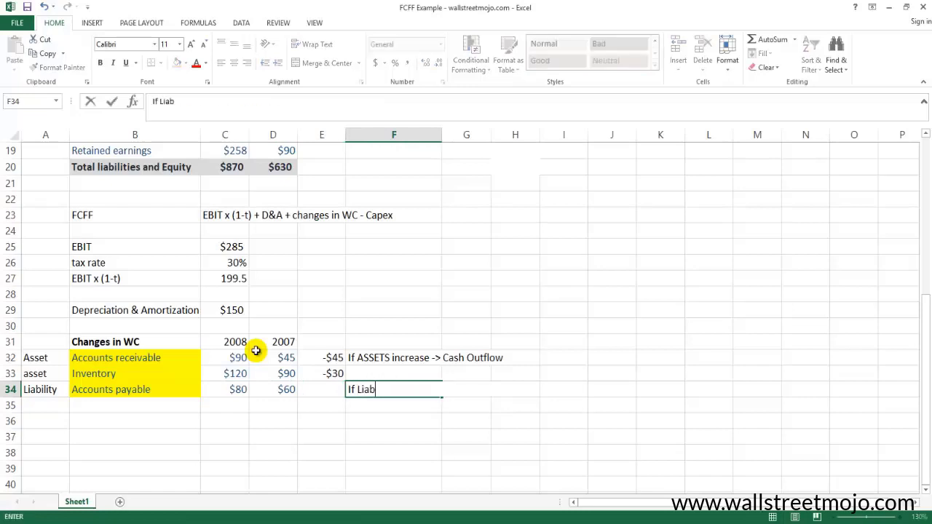
{"action": "type", "text": "ility Increase"}
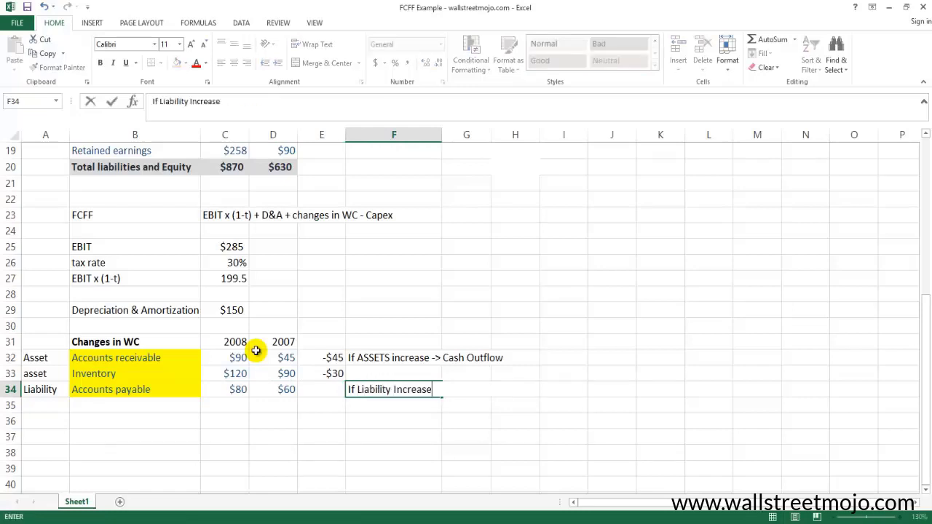
{"action": "type", "text": "s"}
{"action": "type", "text": "-> Cash inflow"}
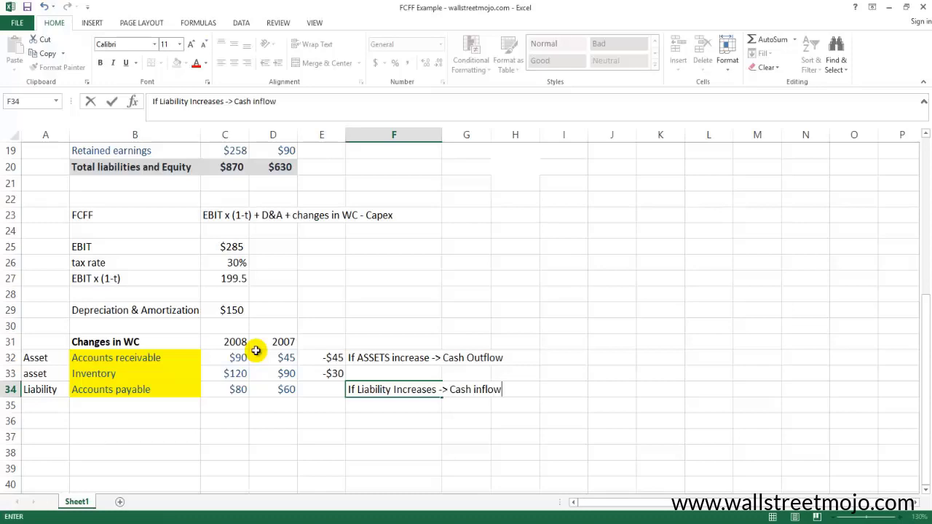
{"action": "key", "text": "Return"}
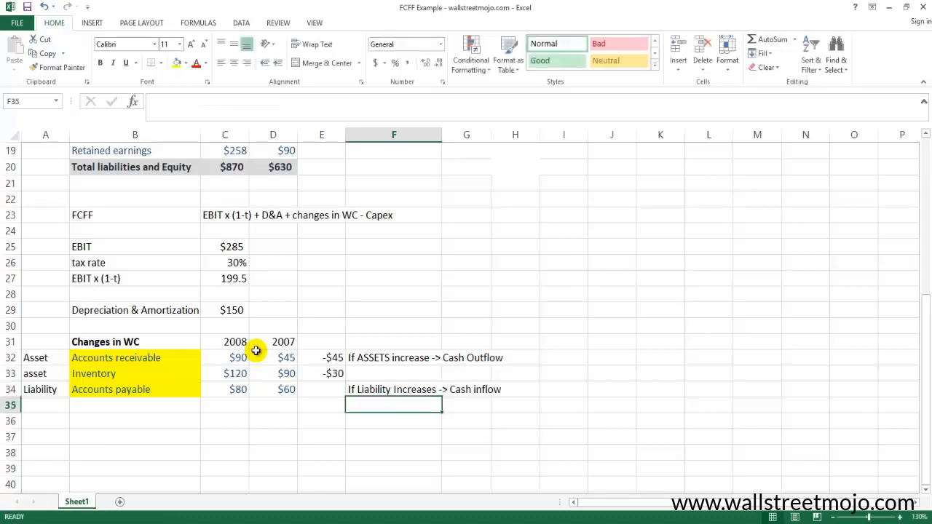
Step: Make the 2008 accounts payable value in C34 bold
{"action": "key", "text": "Left"}
{"action": "key", "text": "Left"}
{"action": "key", "text": "Left"}
{"action": "key", "text": "Up"}
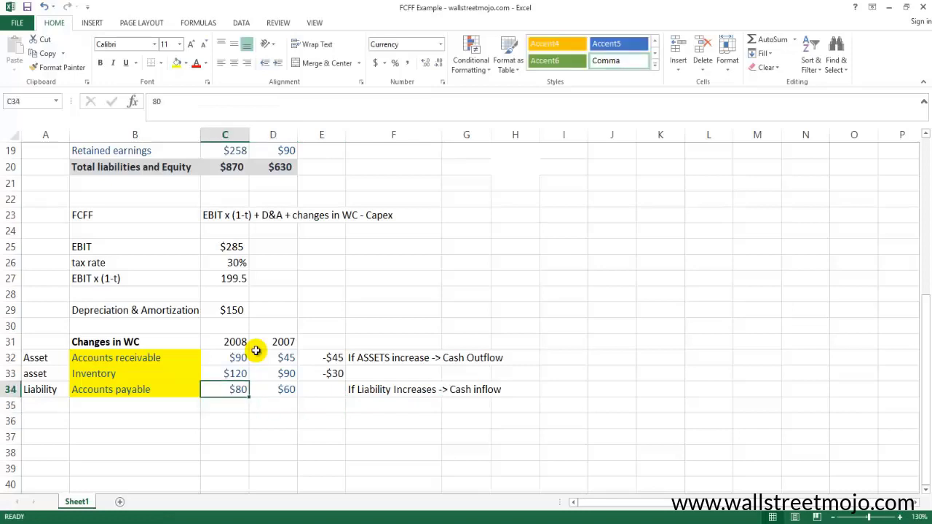
{"action": "key", "text": "ctrl+b"}
Step: Calculate the cash effect of the accounts payable change in E34 with the formula =C34-D34
{"action": "key", "text": "Right"}
{"action": "key", "text": "Right"}
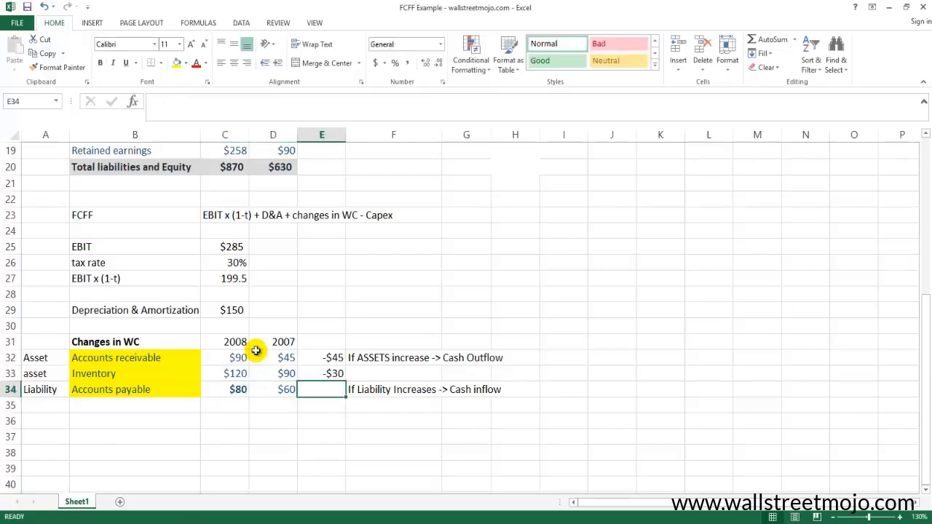
{"action": "type", "text": "="}
{"action": "key", "text": "Left"}
{"action": "key", "text": "Left"}
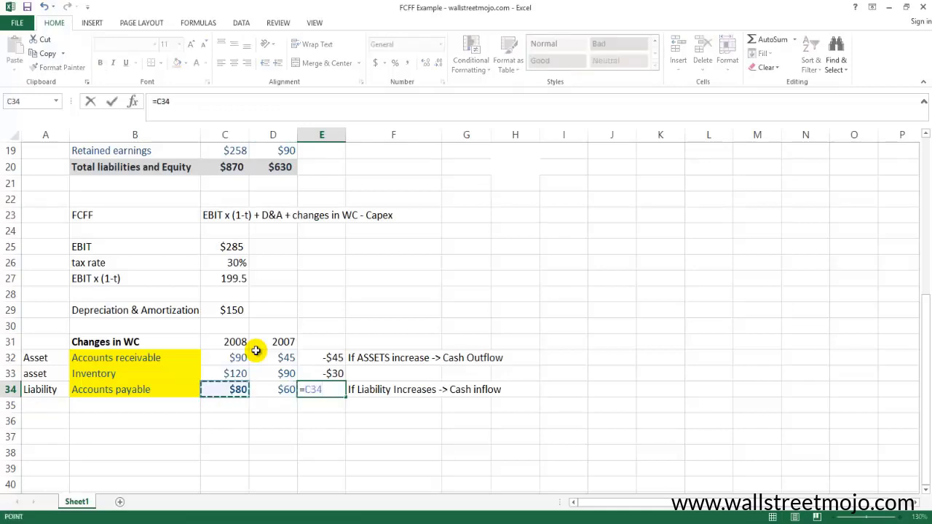
{"action": "type", "text": "-"}
{"action": "key", "text": "Left"}
{"action": "key", "text": "Return"}
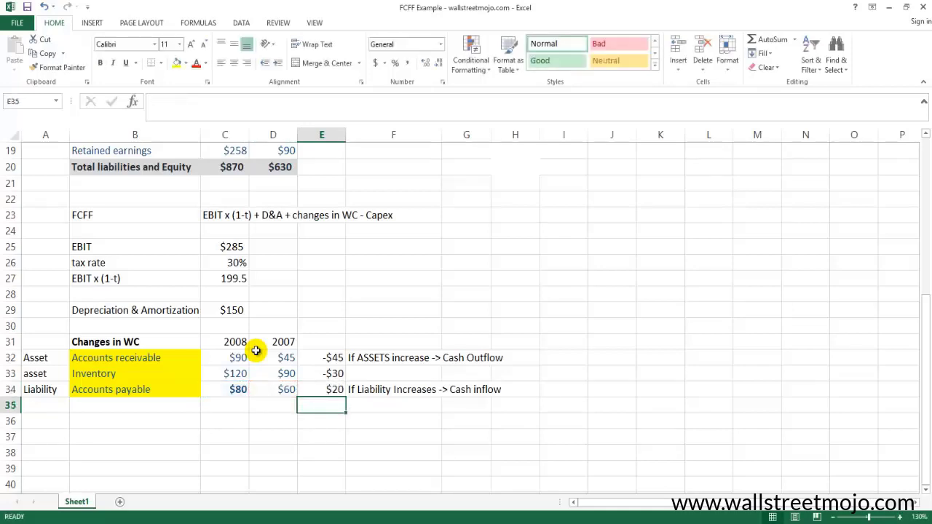
Step: Restore the 2008 accounts payable value in C34 to 60
{"action": "key", "text": "Up"}
{"action": "key", "text": "F2"}
{"action": "key", "text": "Escape"}
{"action": "key", "text": "Left"}
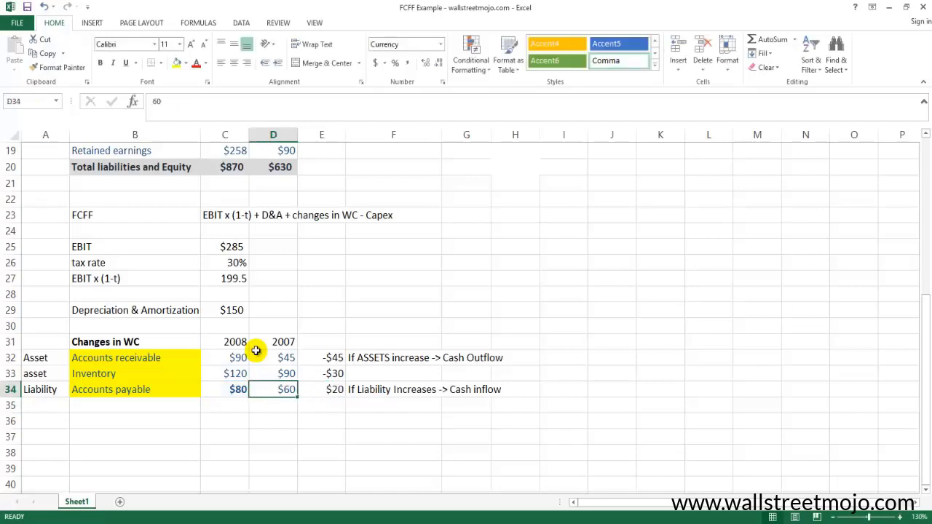
{"action": "key", "text": "Left"}
{"action": "type", "text": "60"}
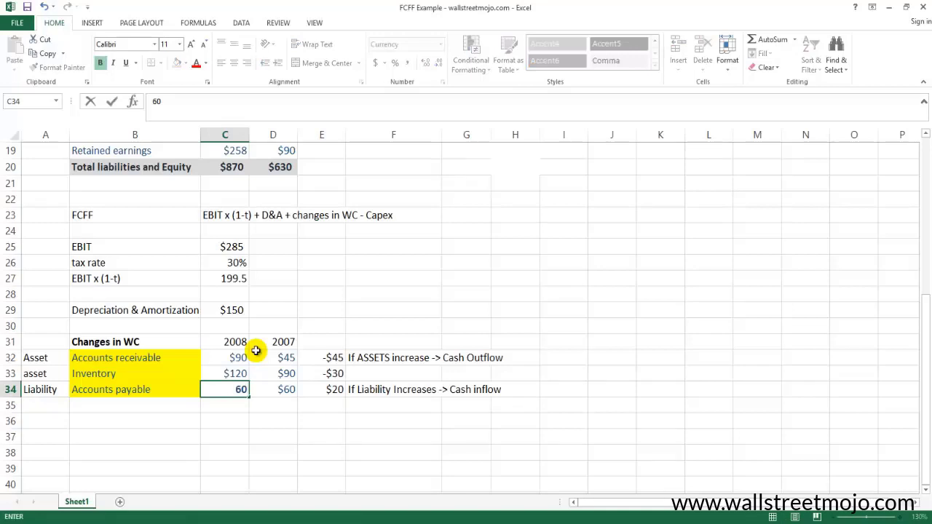
{"action": "key", "text": "Return"}
Step: Check the cell references of the accounts payable change formula in E34 without altering it
{"action": "key", "text": "Up"}
{"action": "key", "text": "Right"}
{"action": "key", "text": "Right"}
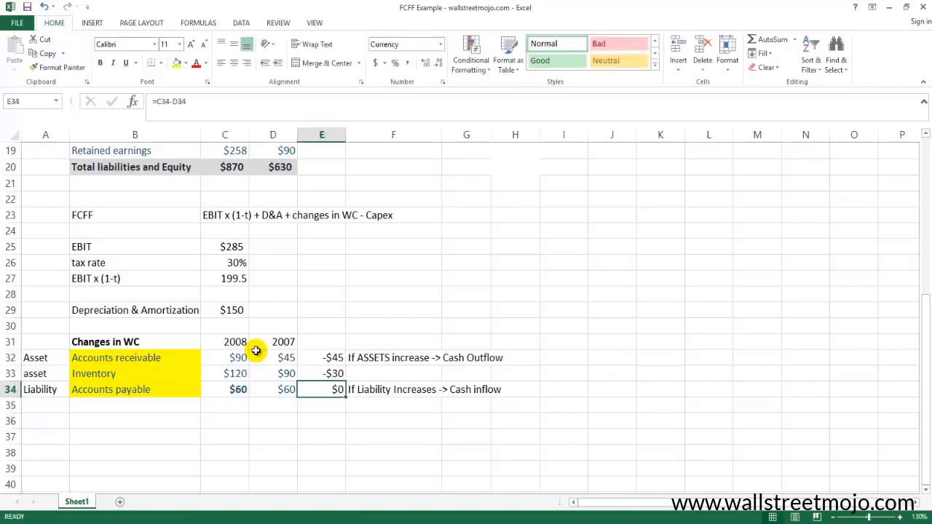
{"action": "key", "text": "F2"}
{"action": "key", "text": "Escape"}
{"action": "key", "text": "F2"}
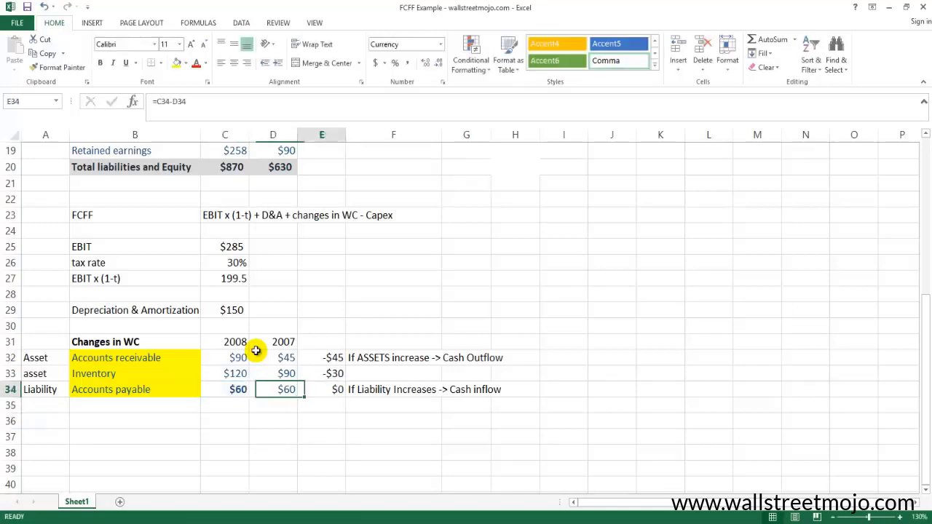
{"action": "key", "text": "Escape"}
Step: Enter the column heading "changes in WC" in E31
{"action": "key", "text": "Up"}
{"action": "key", "text": "Up"}
{"action": "key", "text": "Up"}
{"action": "type", "text": "change in WC"}
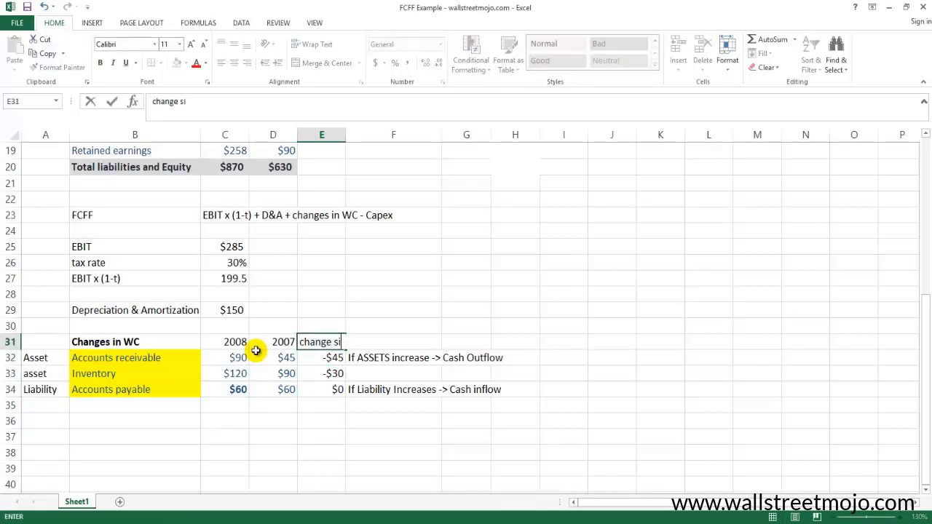
{"action": "key", "text": "BackSpace"}
{"action": "key", "text": "BackSpace"}
{"action": "key", "text": "BackSpace"}
{"action": "key", "text": "BackSpace"}
{"action": "key", "text": "BackSpace"}
{"action": "key", "text": "BackSpace"}
{"action": "type", "text": "s in WC"}
{"action": "key", "text": "Return"}
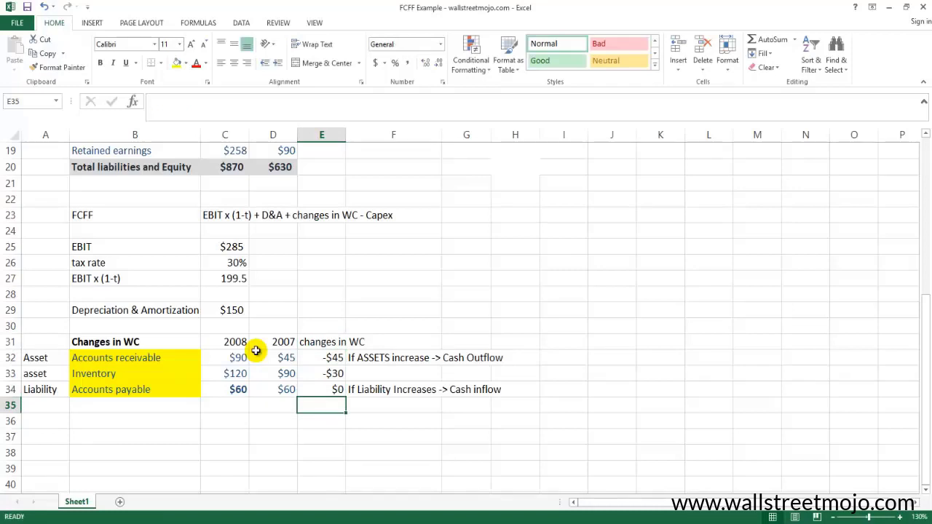
Step: Total the working capital changes E32:E34 with a SUM in E35 and make the total bold
{"action": "key", "text": "alt+equal"}
{"action": "key", "text": "Return"}
{"action": "key", "text": "Up"}
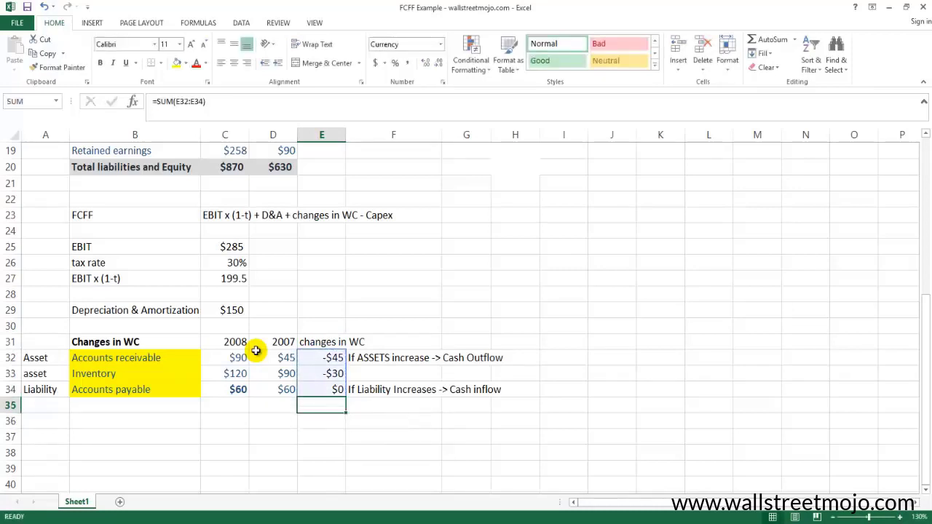
{"action": "key", "text": "ctrl+b"}
Step: Enter the label "Capex" in B37 and highlight it with a yellow fill
{"action": "key", "text": "Left"}
{"action": "key", "text": "Left"}
{"action": "key", "text": "Left"}
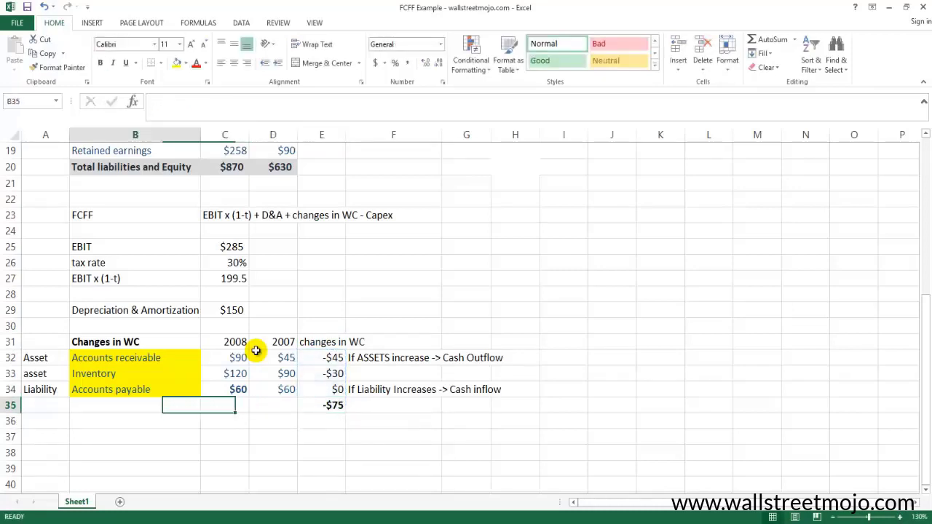
{"action": "key", "text": "Down"}
{"action": "key", "text": "Down"}
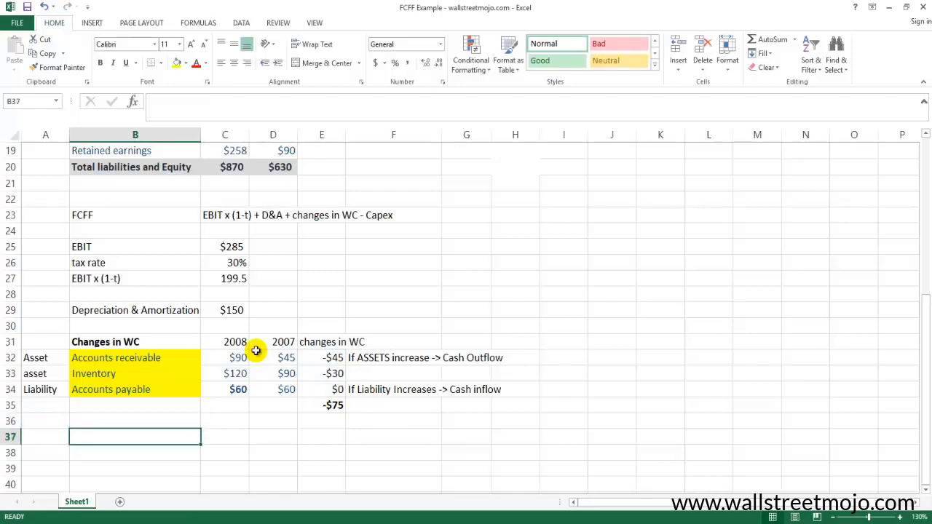
{"action": "type", "text": "Capex"}
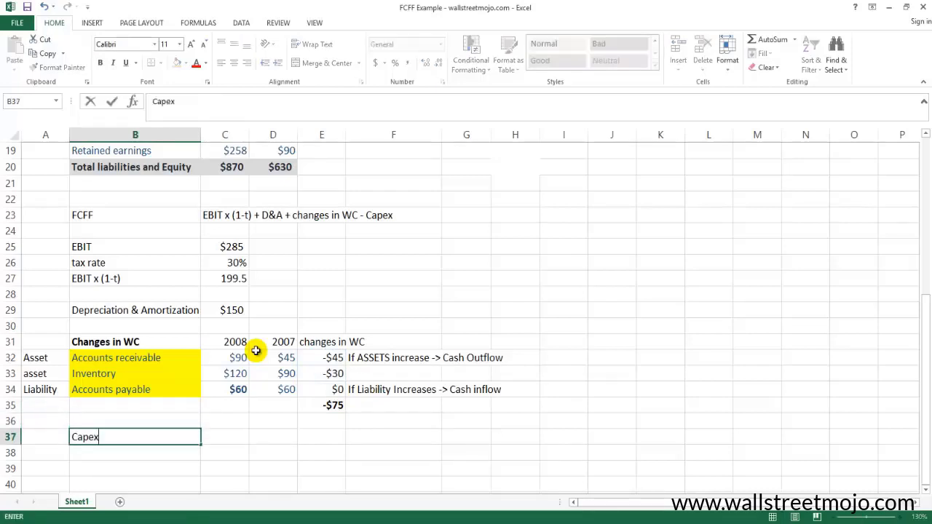
{"action": "key", "text": "Return"}
{"action": "key", "text": "Up"}
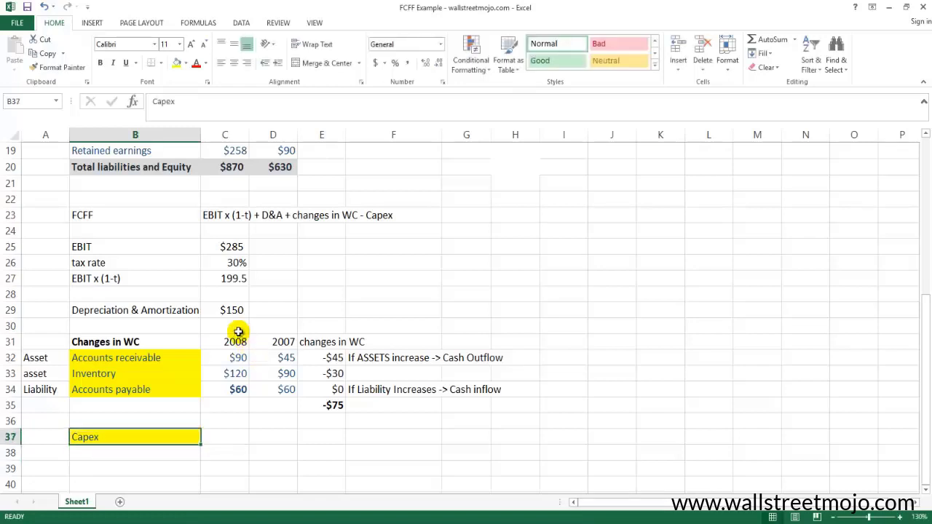
Step: Copy the Gross PPE row with its 2008 and 2007 values from B9:D9 into row 38 beneath the Capex label
{"action": "scroll", "coordinate": [223, 311], "scroll_direction": "up", "scroll_amount": 1}
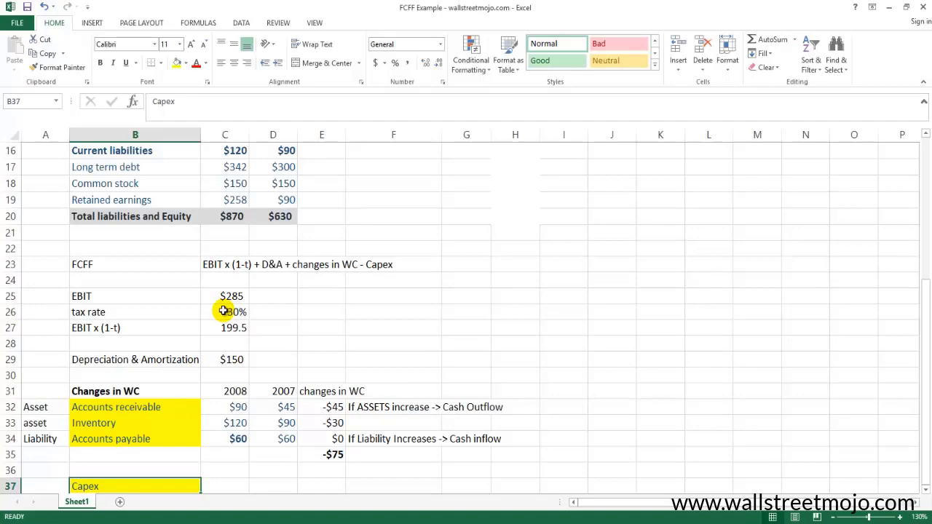
{"action": "scroll", "coordinate": [223, 310], "scroll_direction": "up", "scroll_amount": 4}
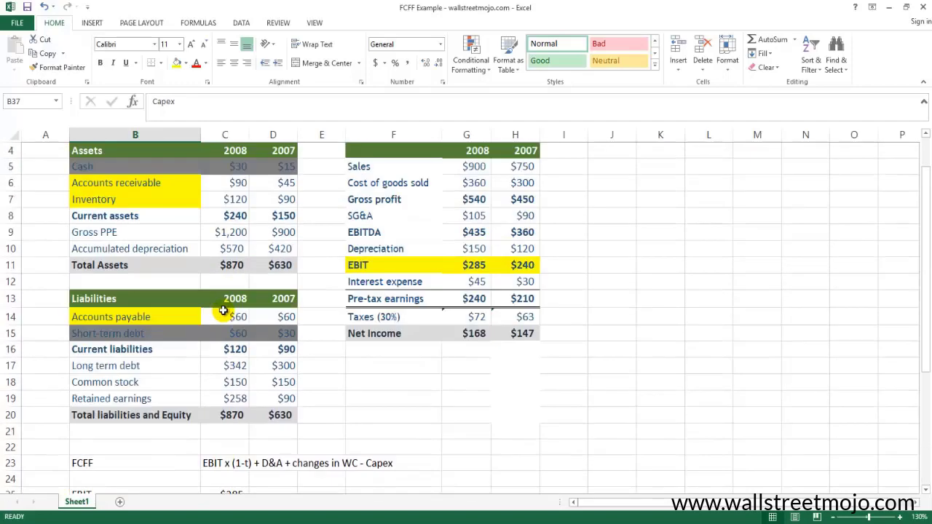
{"action": "scroll", "coordinate": [224, 311], "scroll_direction": "up", "scroll_amount": 1}
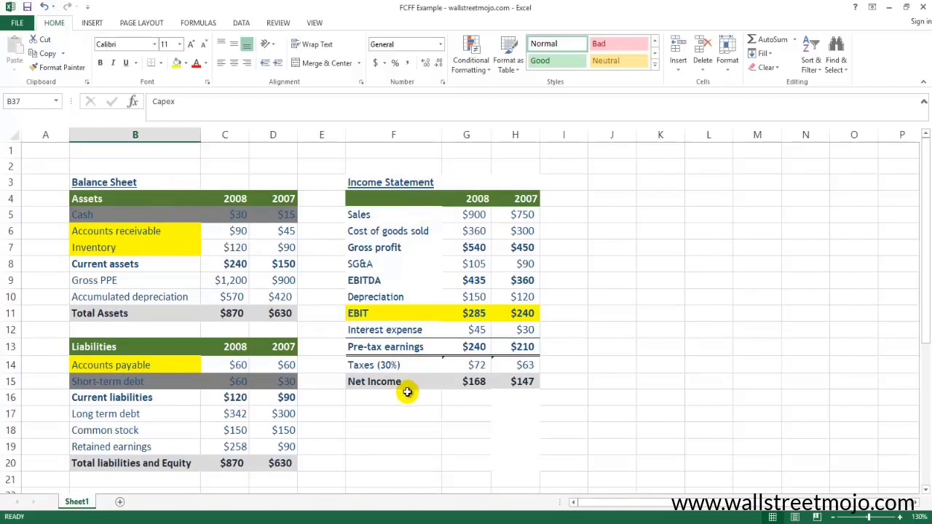
{"action": "left_click", "coordinate": [166, 284]}
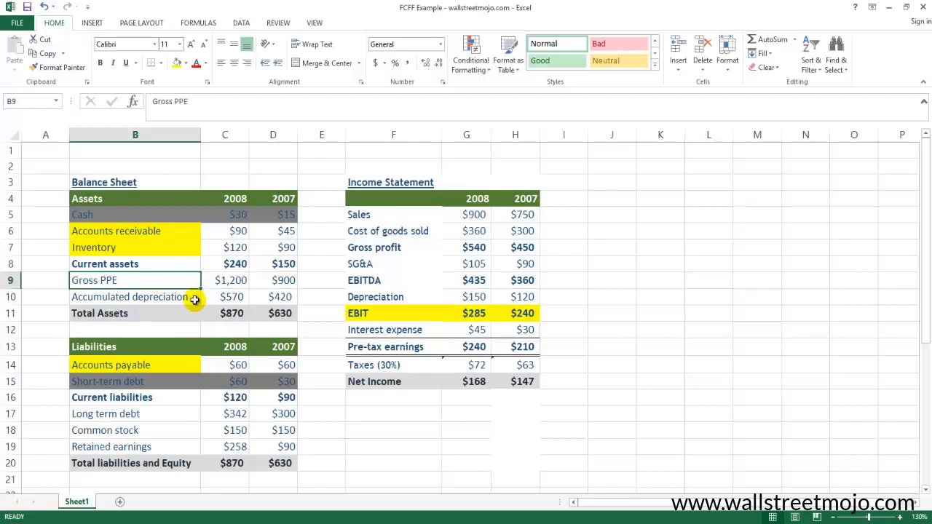
{"action": "left_click_drag", "start_coordinate": [166, 287], "coordinate": [271, 285]}
{"action": "key", "text": "ctrl+c"}
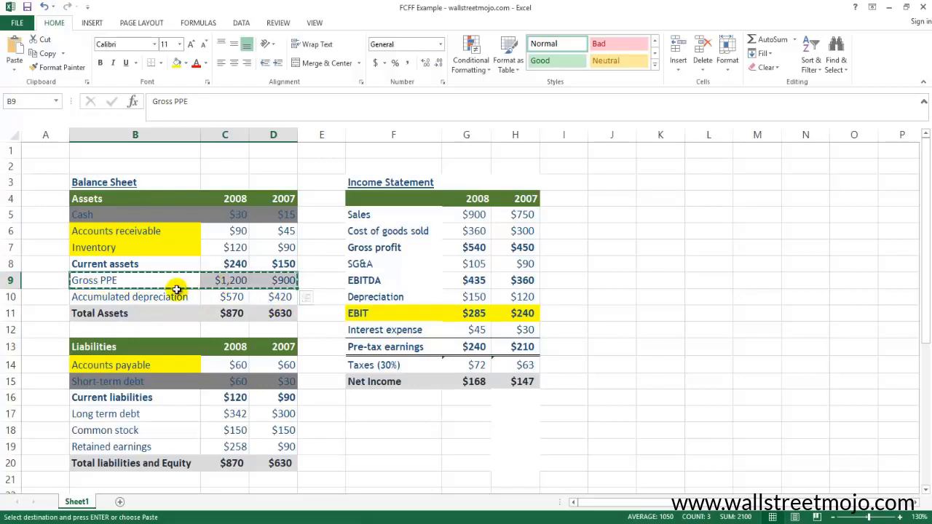
{"action": "left_click", "coordinate": [277, 284]}
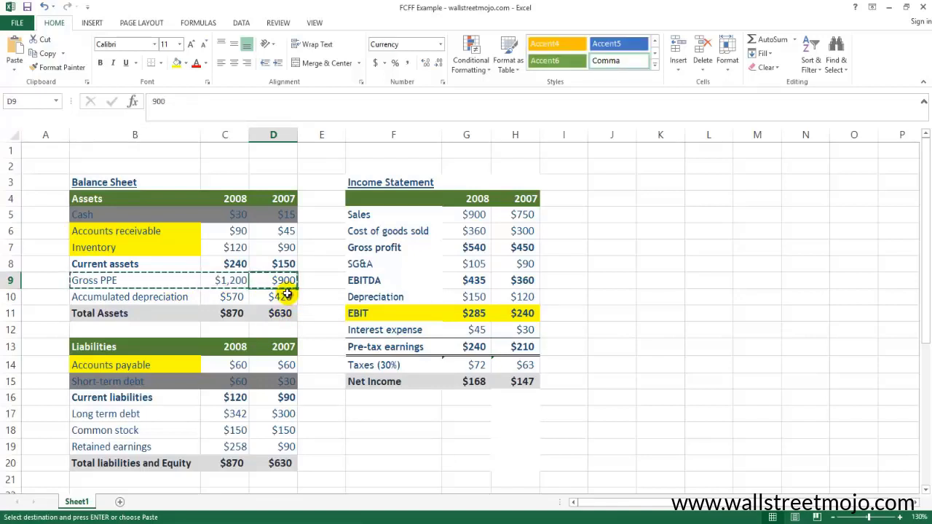
{"action": "left_click", "coordinate": [241, 282]}
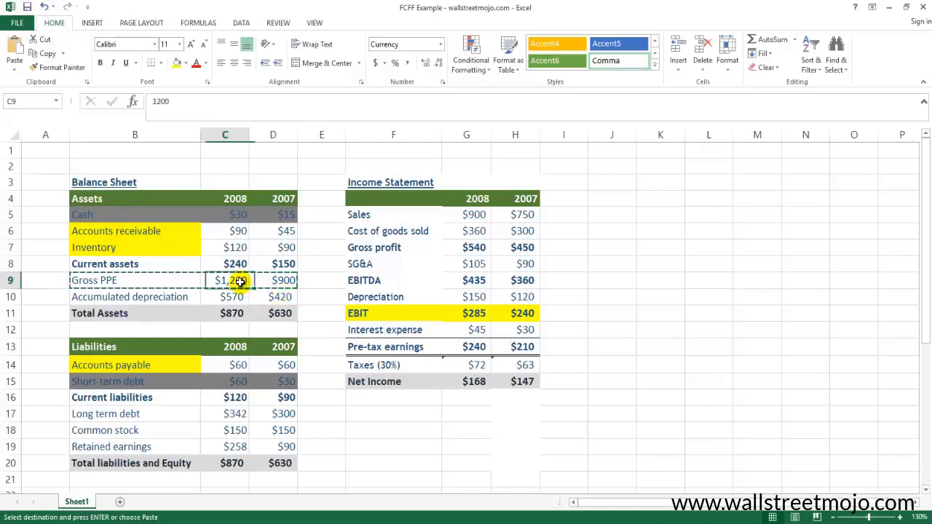
{"action": "left_click", "coordinate": [290, 284]}
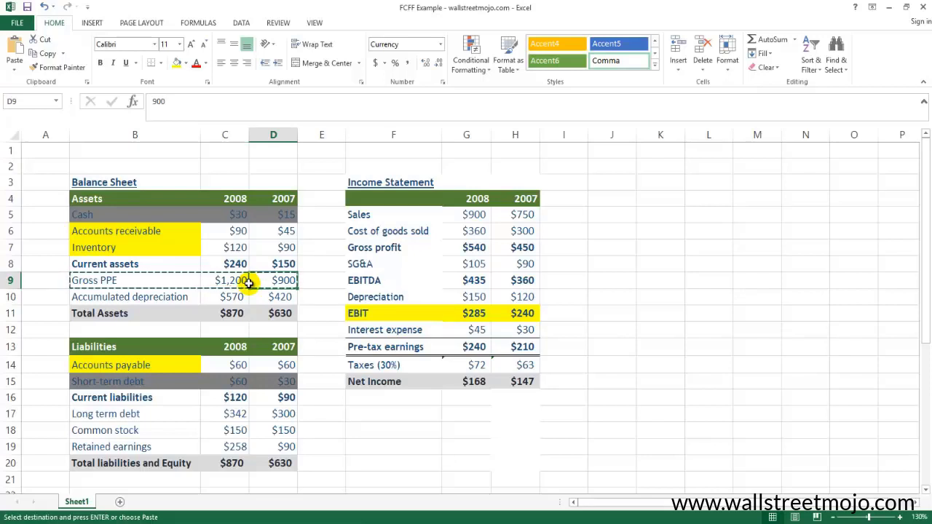
{"action": "left_click_drag", "start_coordinate": [150, 281], "coordinate": [269, 281]}
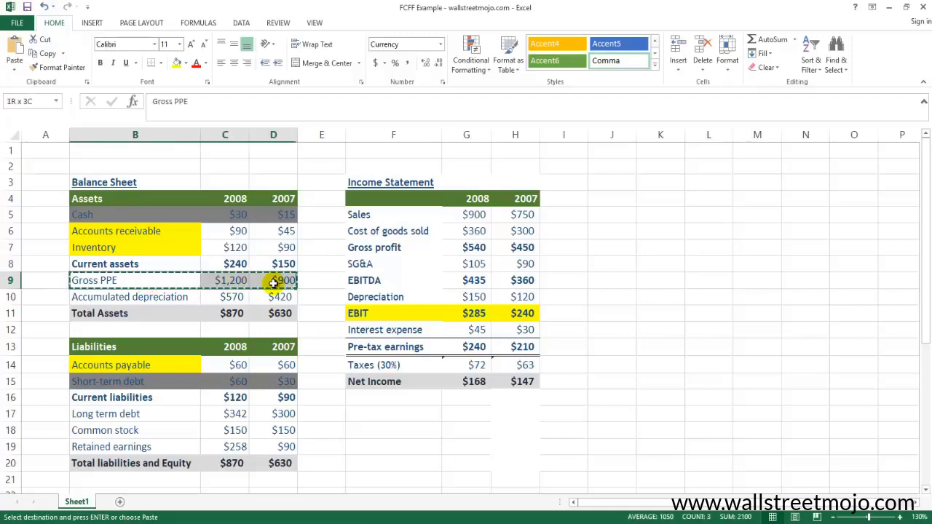
{"action": "scroll", "coordinate": [225, 332], "scroll_direction": "down", "scroll_amount": 5}
{"action": "scroll", "coordinate": [224, 332], "scroll_direction": "down", "scroll_amount": 9}
{"action": "scroll", "coordinate": [201, 362], "scroll_direction": "up", "scroll_amount": 4}
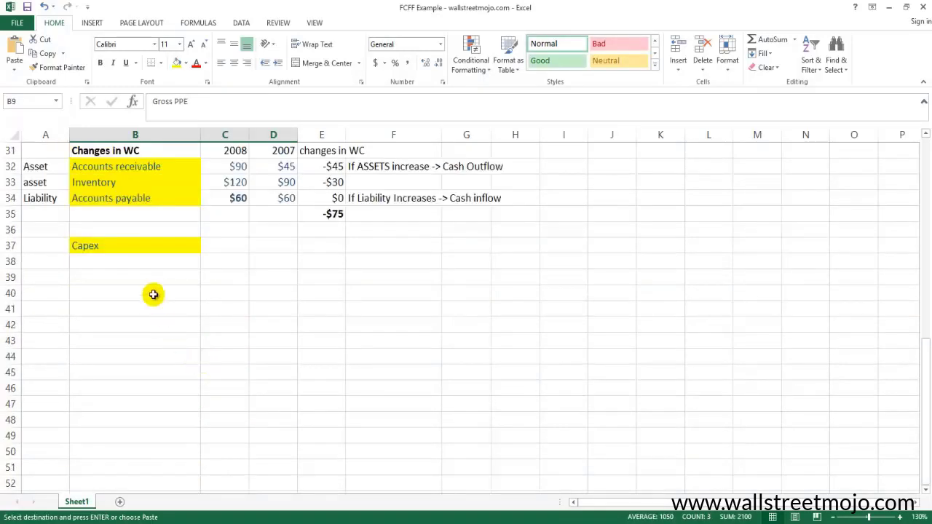
{"action": "left_click", "coordinate": [152, 262]}
{"action": "key", "text": "ctrl+v"}
Step: Calculate the change in Gross PPE in F38 with the formula =C38-D38 and check its cell references
{"action": "left_click", "coordinate": [366, 262]}
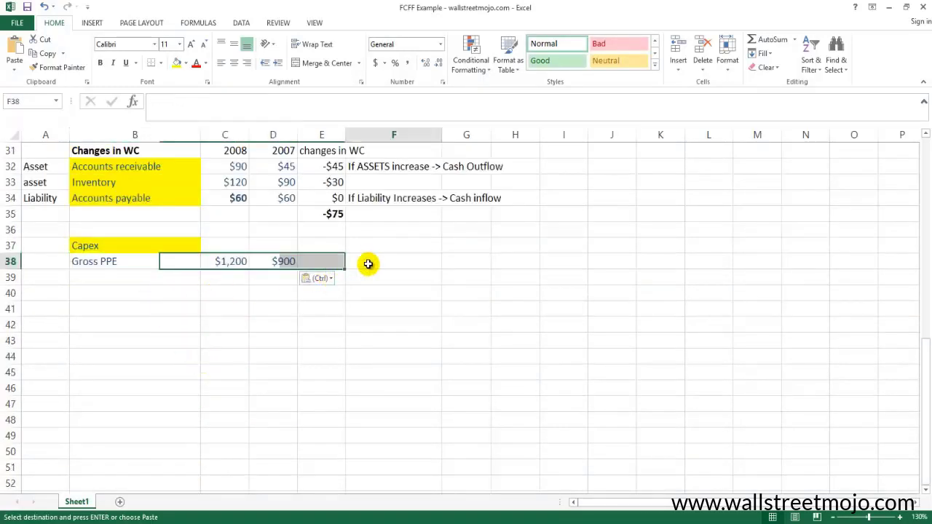
{"action": "type", "text": "="}
{"action": "key", "text": "Left"}
{"action": "key", "text": "Left"}
{"action": "key", "text": "Left"}
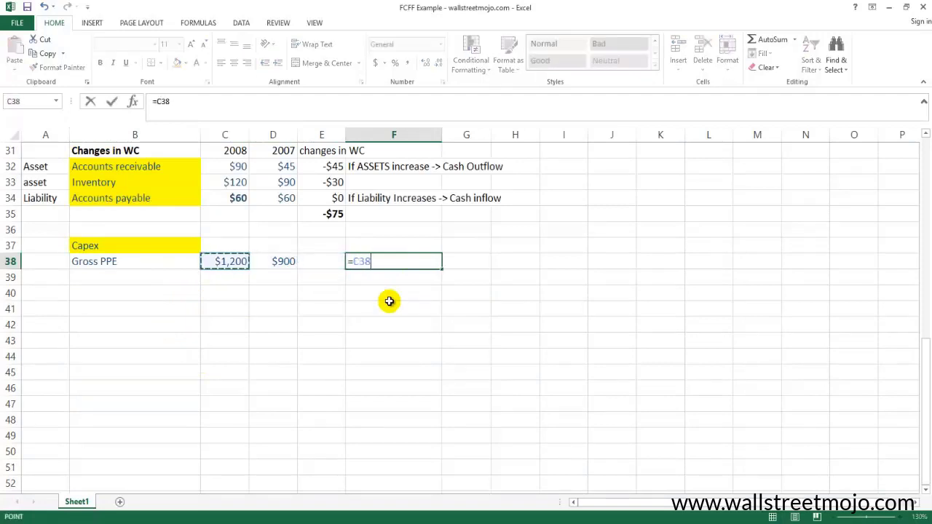
{"action": "type", "text": "-"}
{"action": "key", "text": "Left"}
{"action": "key", "text": "Left"}
{"action": "key", "text": "Return"}
{"action": "key", "text": "Up"}
{"action": "key", "text": "F2"}
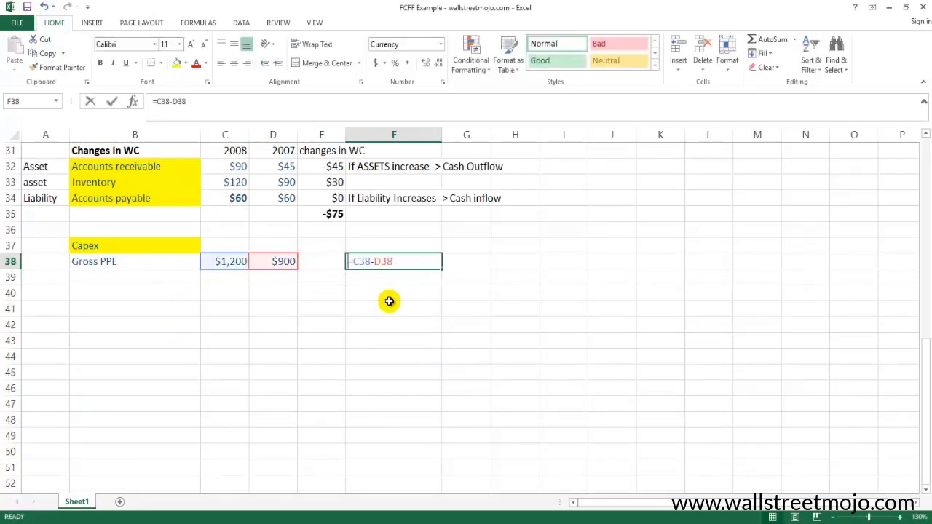
{"action": "key", "text": "Escape"}
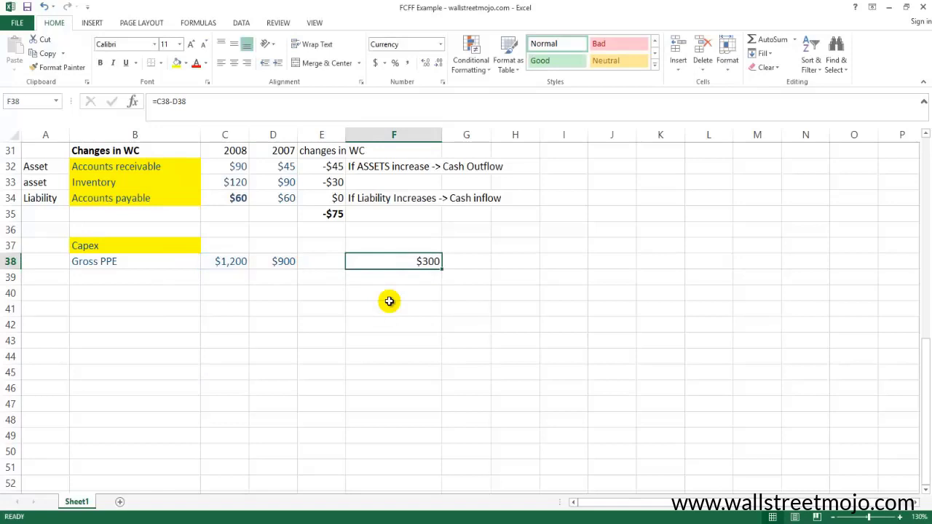
Step: Enter the note "cash outflow" in G38 beside the Capex amount
{"action": "key", "text": "Right"}
{"action": "type", "text": "cas"}
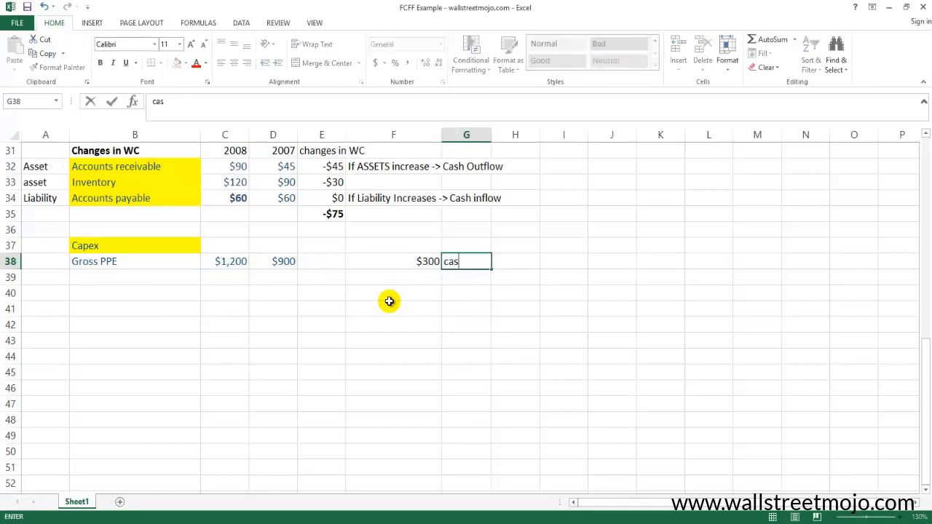
{"action": "type", "text": "h outflow"}
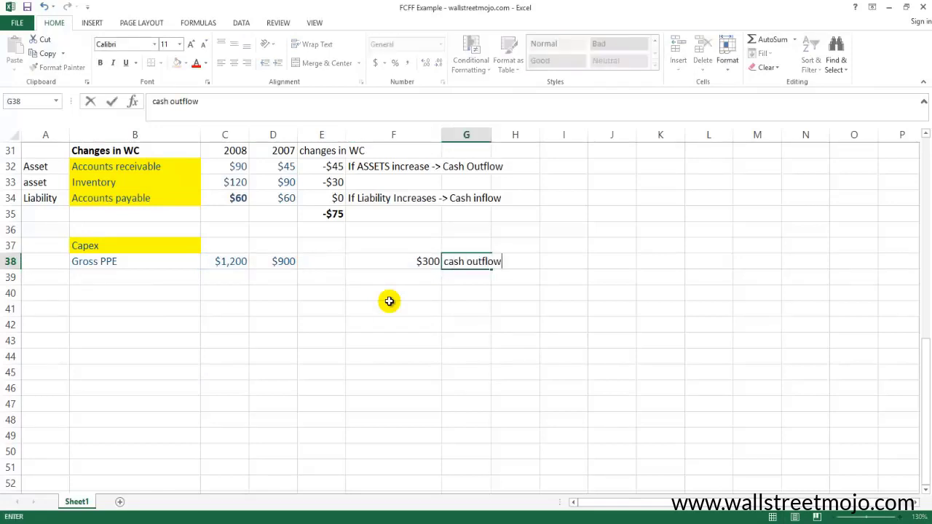
{"action": "key", "text": "Return"}
{"action": "key", "text": "Up"}
{"action": "key", "text": "Left"}
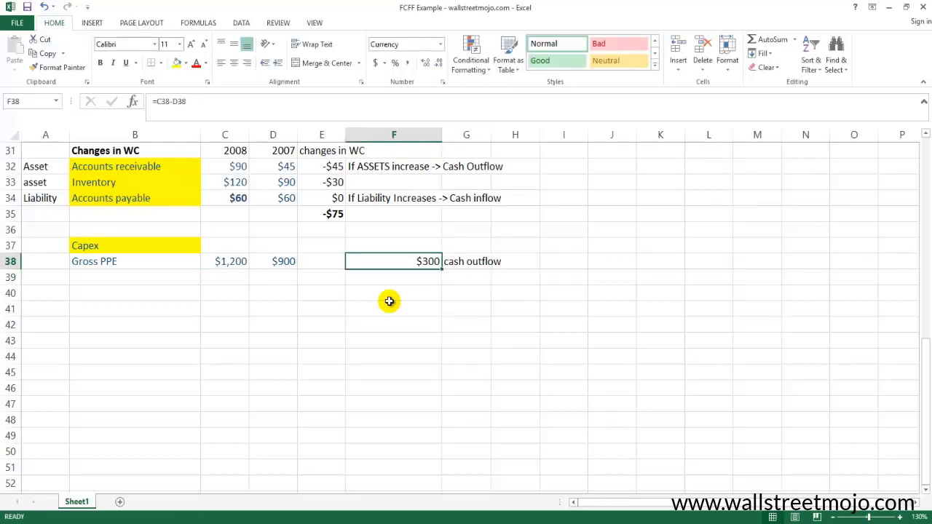
Step: Copy the FCFF formula text from C23 into B41 below the Capex section
{"action": "scroll", "coordinate": [390, 300], "scroll_direction": "up", "scroll_amount": 4}
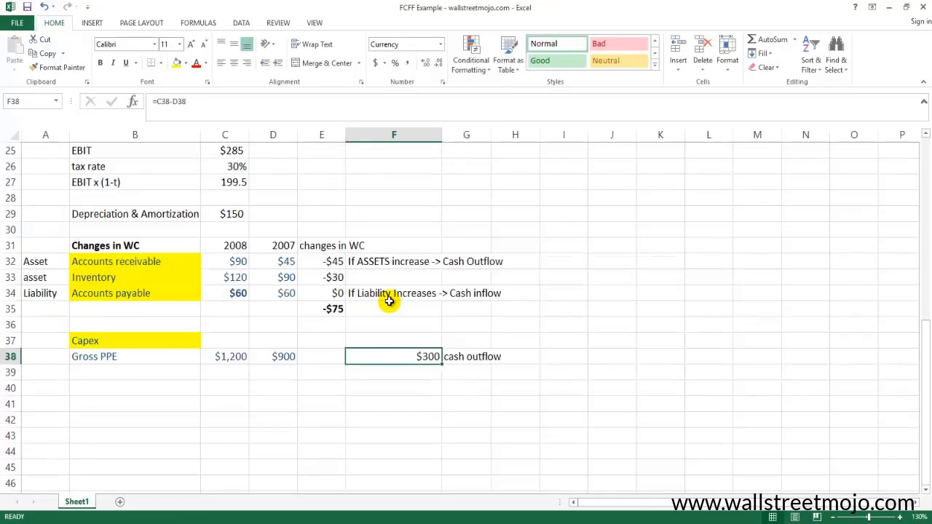
{"action": "left_click", "coordinate": [209, 216]}
{"action": "key", "text": "ctrl+c"}
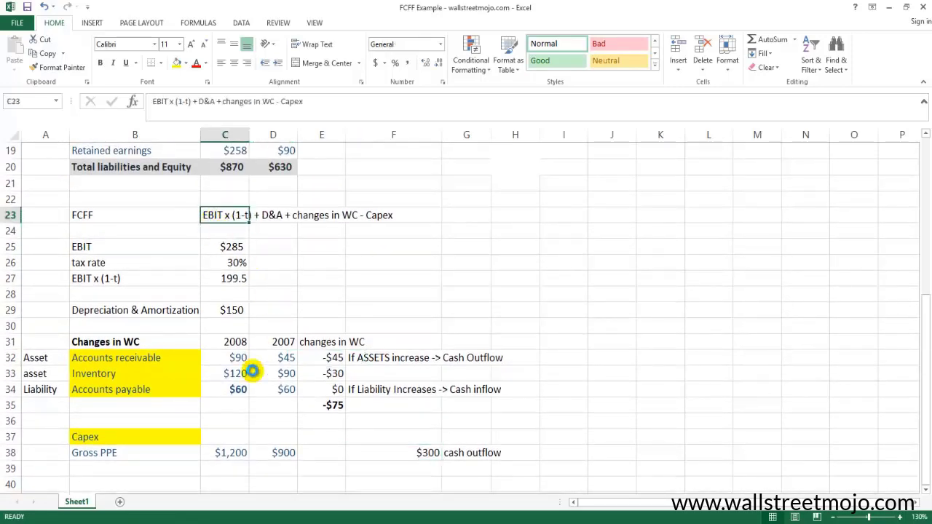
{"action": "scroll", "coordinate": [167, 416], "scroll_direction": "down", "scroll_amount": 3}
{"action": "left_click", "coordinate": [136, 357]}
{"action": "key", "text": "ctrl+v"}
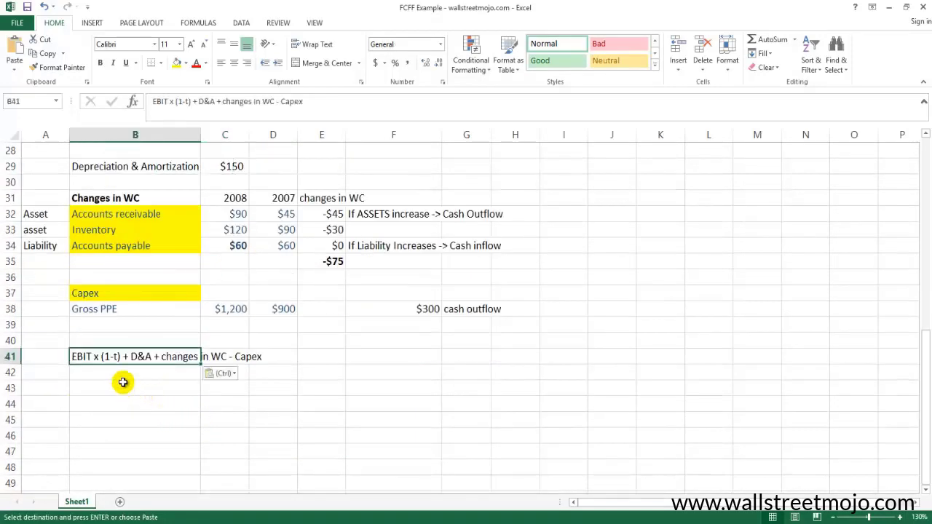
Step: Calculate FCFF in C43 with the formula =C27+C29+E35-F38 and format the result to one decimal place
{"action": "key", "text": "Down"}
{"action": "key", "text": "Down"}
{"action": "left_click", "coordinate": [228, 393]}
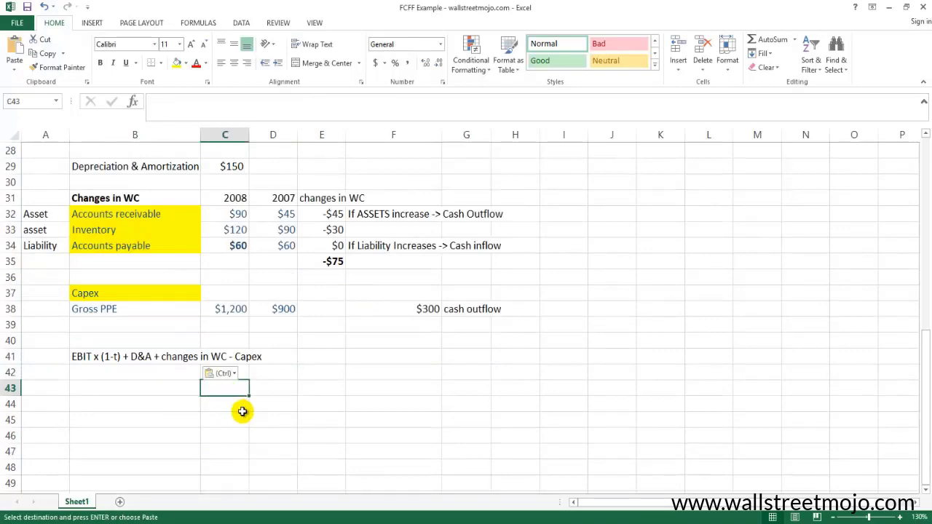
{"action": "type", "text": "="}
{"action": "scroll", "coordinate": [227, 352], "scroll_direction": "up", "scroll_amount": 1}
{"action": "scroll", "coordinate": [228, 352], "scroll_direction": "up", "scroll_amount": 1}
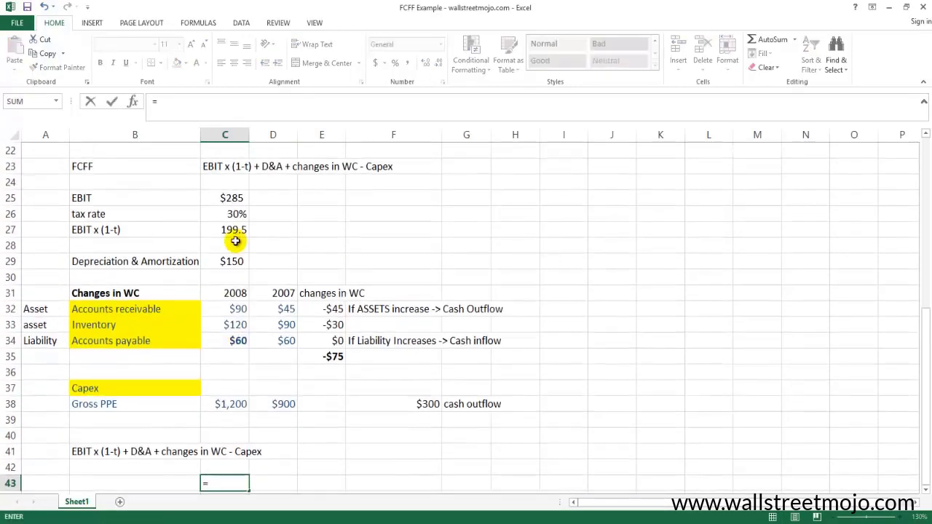
{"action": "left_click", "coordinate": [233, 232]}
{"action": "scroll", "coordinate": [290, 359], "scroll_direction": "down", "scroll_amount": 1}
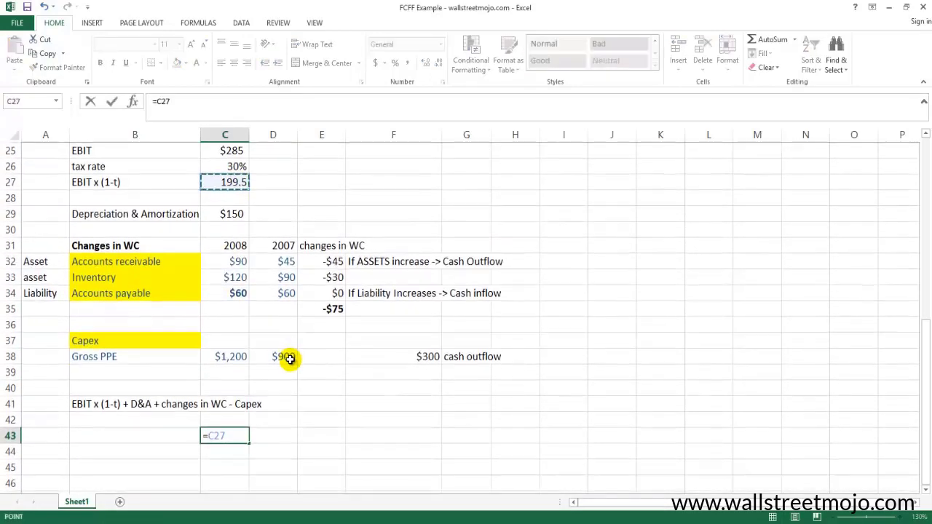
{"action": "type", "text": "+"}
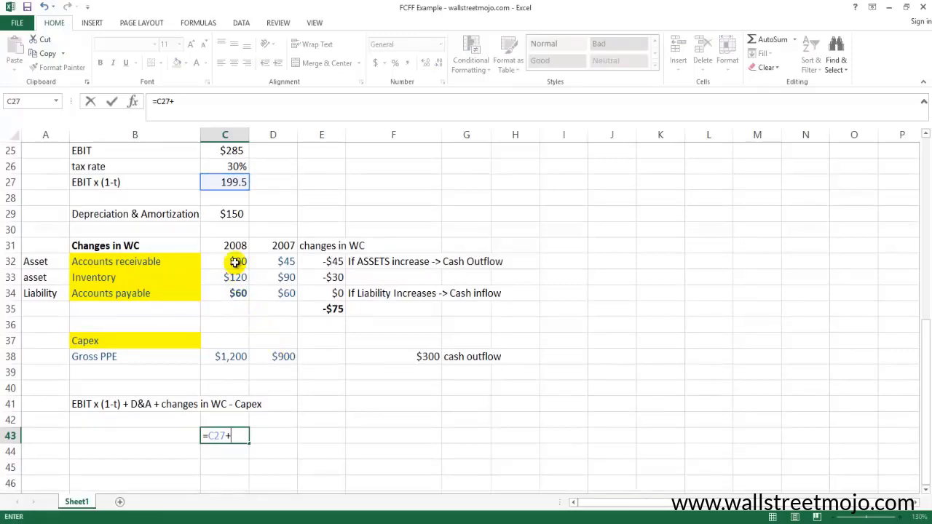
{"action": "left_click", "coordinate": [232, 213]}
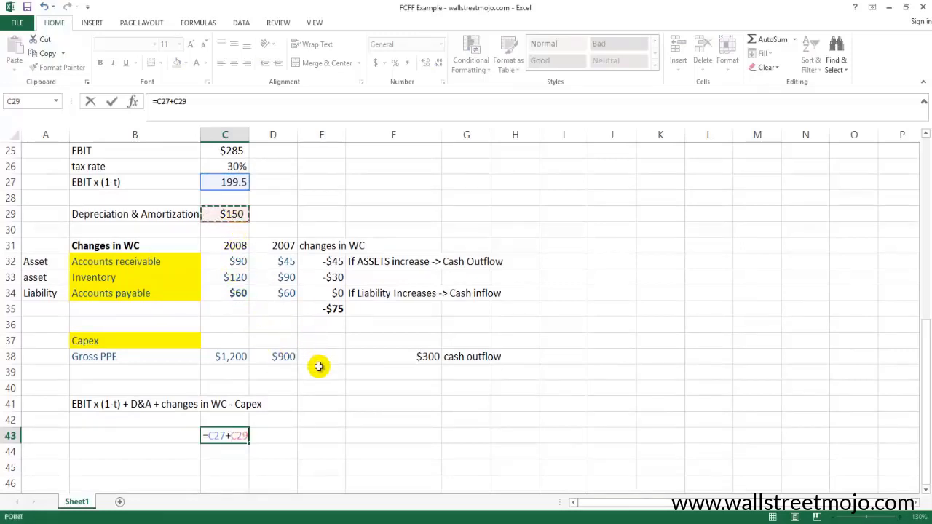
{"action": "type", "text": "+"}
{"action": "left_click", "coordinate": [329, 310]}
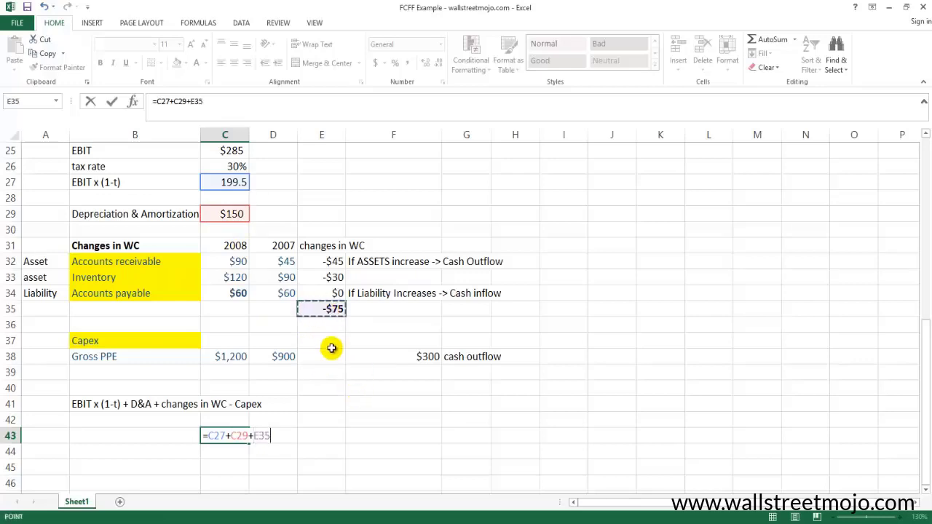
{"action": "type", "text": "+"}
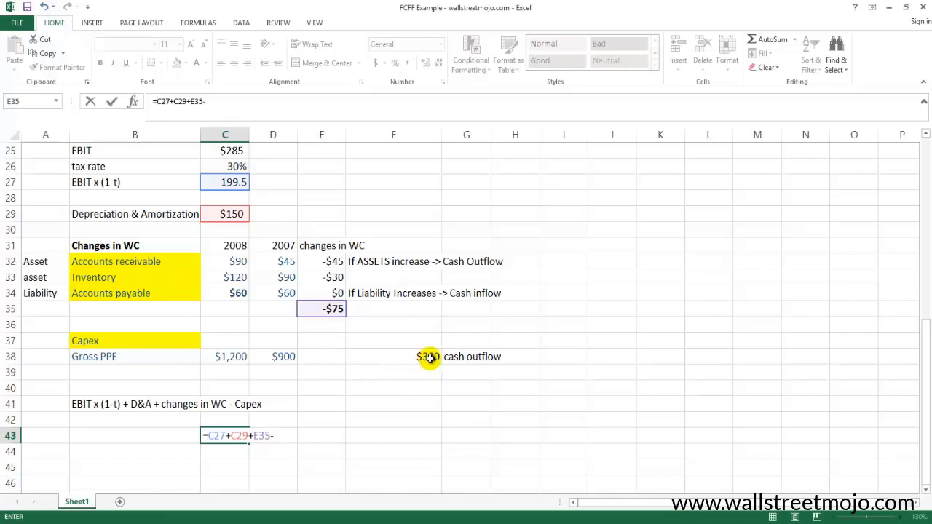
{"action": "left_click", "coordinate": [428, 357]}
{"action": "key", "text": "Return"}
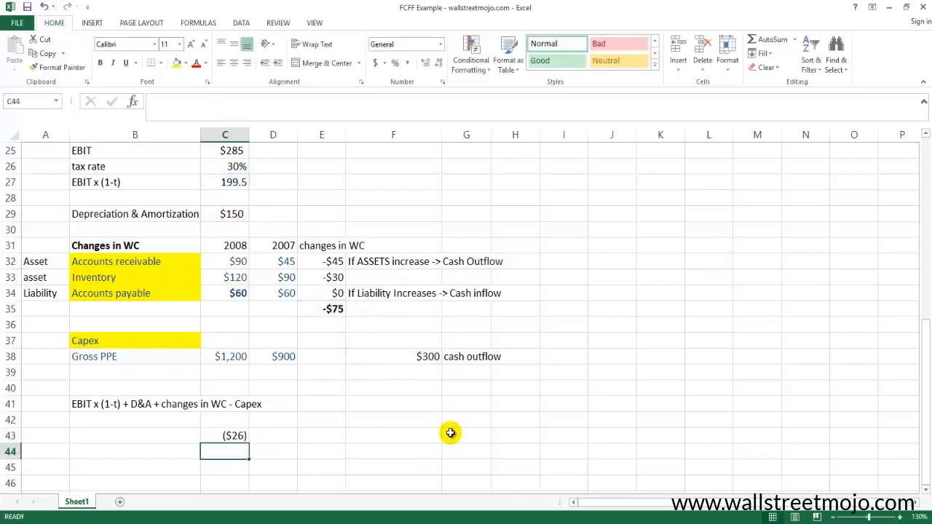
{"action": "key", "text": "Up"}
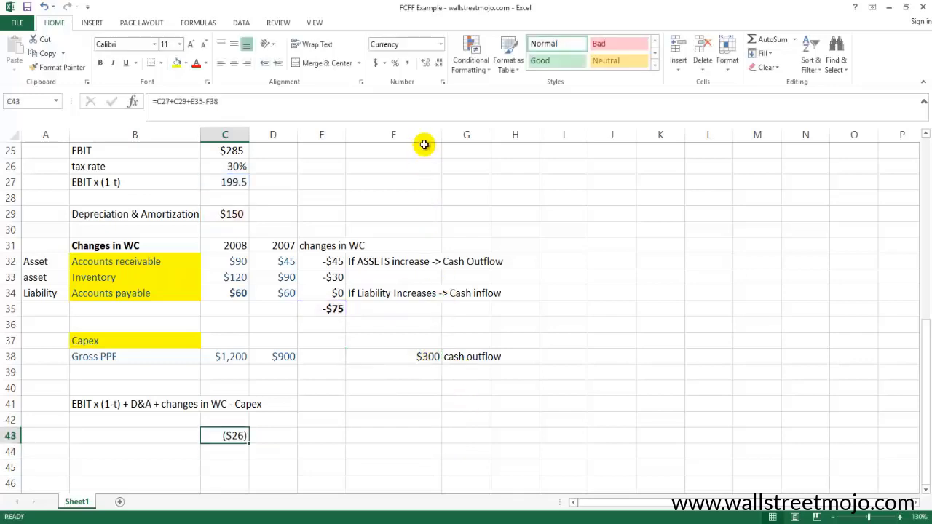
{"action": "left_click", "coordinate": [423, 65]}
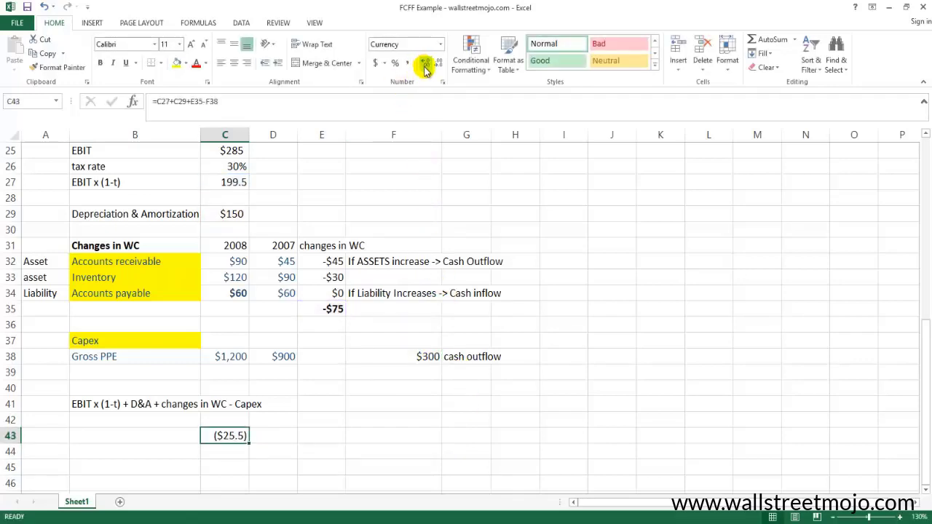
Step: Enter the label "FCFF" in B43 next to the calculated cash flow
{"action": "scroll", "coordinate": [293, 412], "scroll_direction": "down", "scroll_amount": 1}
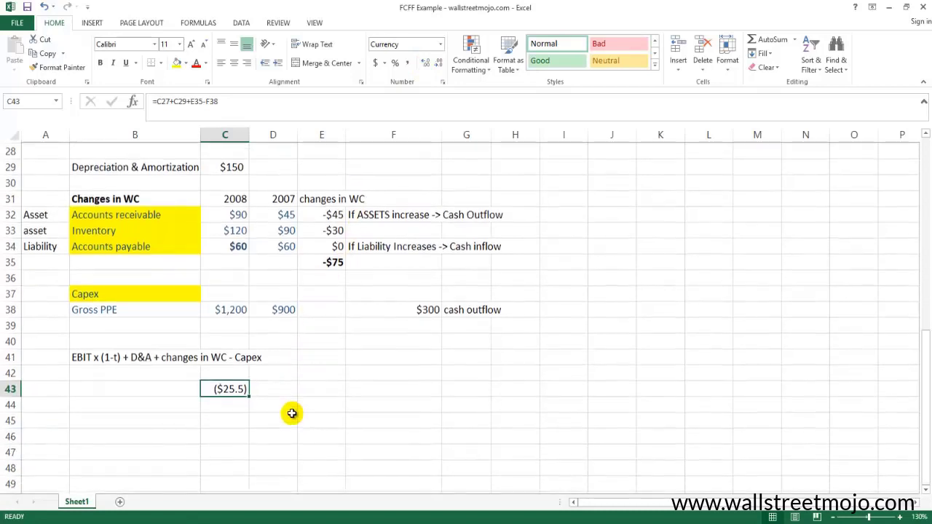
{"action": "left_click", "coordinate": [166, 391]}
{"action": "type", "text": "FCFF"}
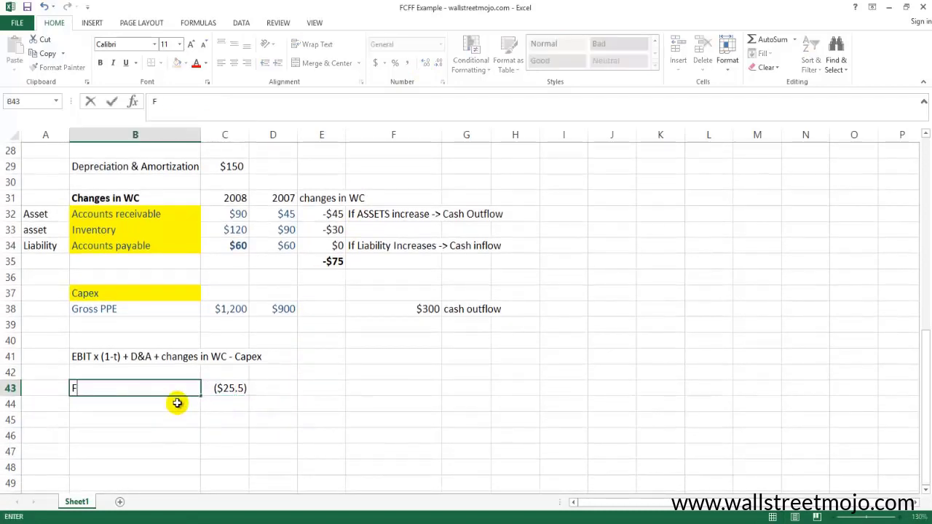
{"action": "key", "text": "Return"}
Step: Enter the note "EBIT approach" in E43 on the FCFF row, then return to the result in C43
{"action": "key", "text": "Up"}
{"action": "key", "text": "Right"}
{"action": "key", "text": "Right"}
{"action": "key", "text": "Right"}
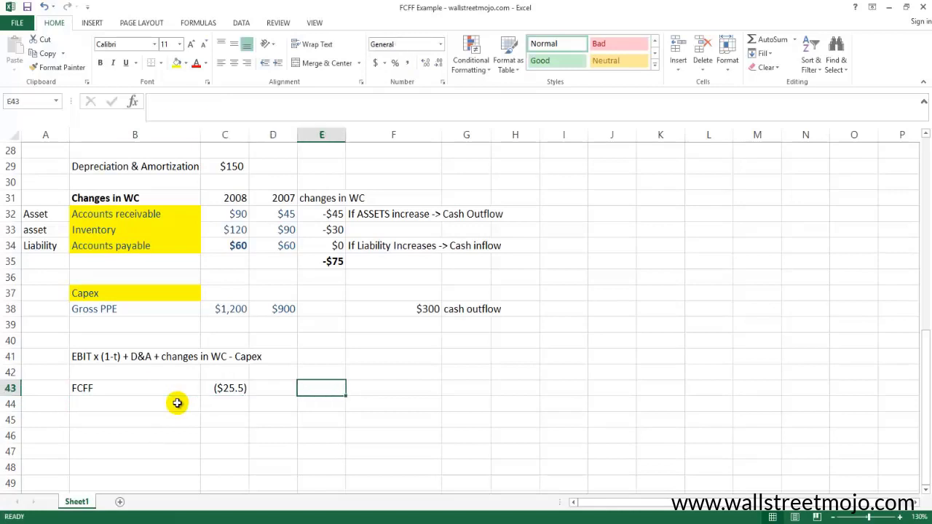
{"action": "type", "text": "EBIT approach"}
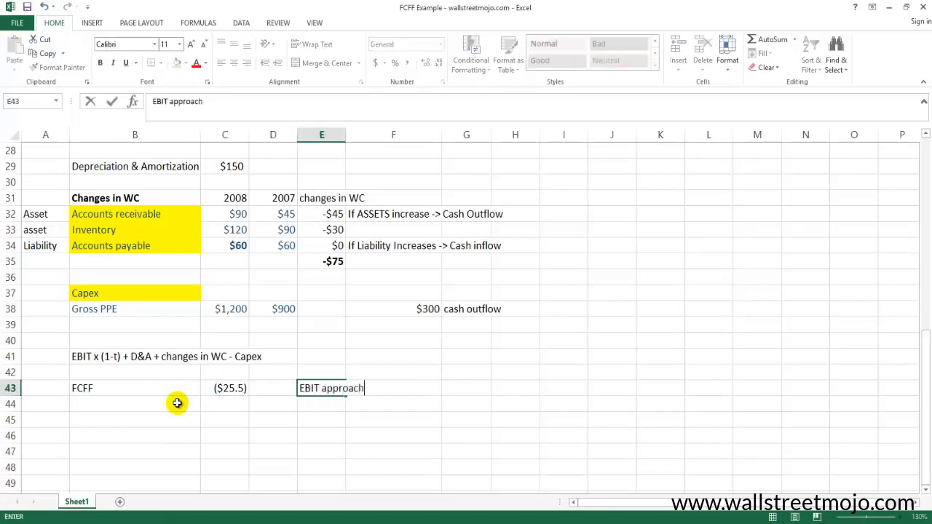
{"action": "key", "text": "Return"}
{"action": "key", "text": "Up"}
{"action": "key", "text": "Left"}
{"action": "key", "text": "Left"}
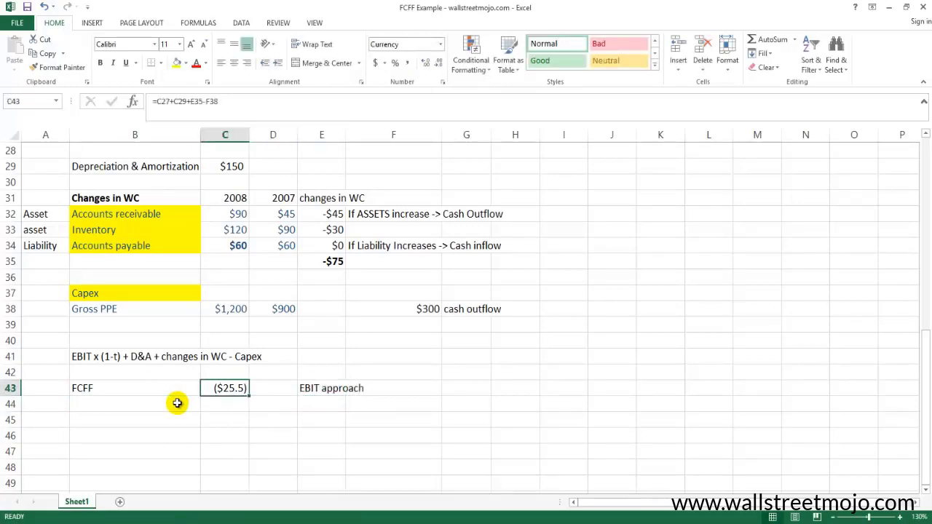
Step: Make the FCFF result row bold from B43 through E43
{"action": "key", "text": "Left"}
{"action": "key", "text": "shift+Right"}
{"action": "key", "text": "shift+Right"}
{"action": "key", "text": "shift+Right"}
{"action": "key", "text": "ctrl+b"}
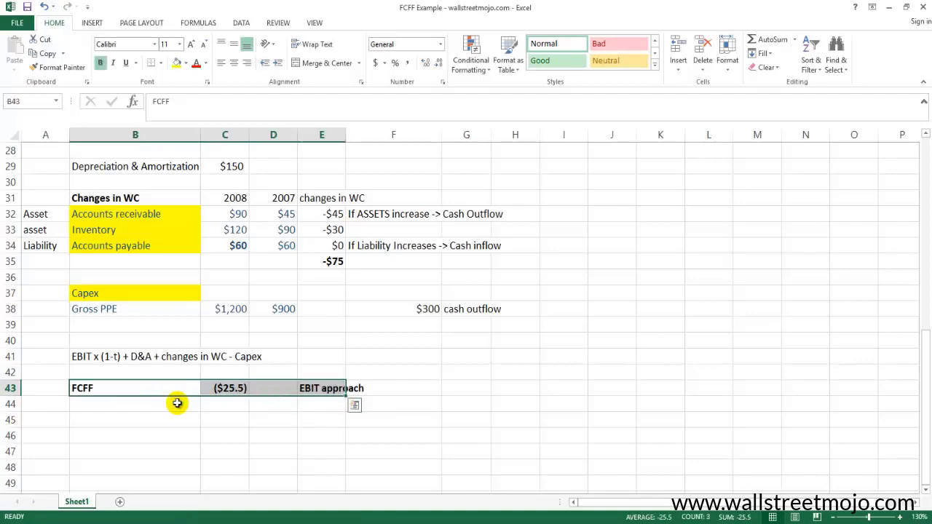
Step: Enter the heading "FCFF using the Net Income" in B45 below the EBIT approach result
{"action": "scroll", "coordinate": [179, 394], "scroll_direction": "down", "scroll_amount": 1}
{"action": "left_click", "coordinate": [172, 374]}
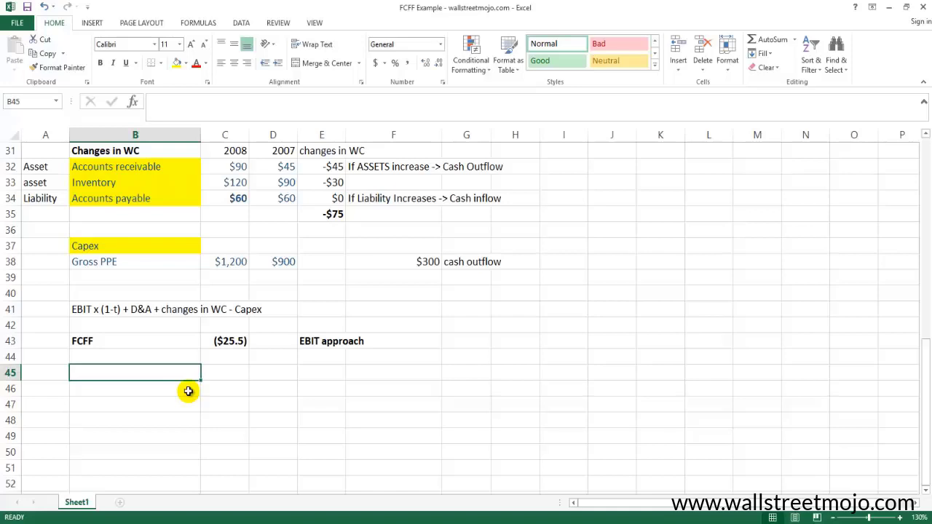
{"action": "type", "text": "FCFF using the"}
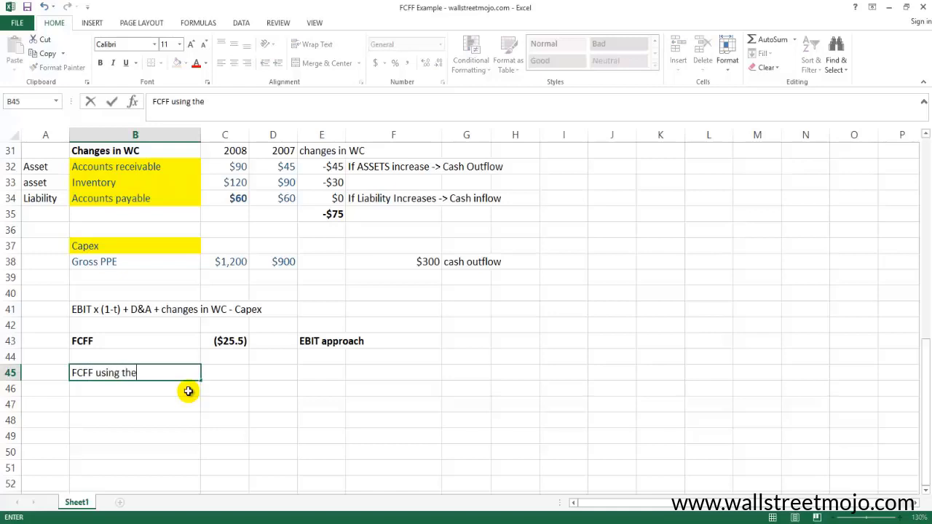
{"action": "type", "text": " Net Income"}
{"action": "key", "text": "Return"}
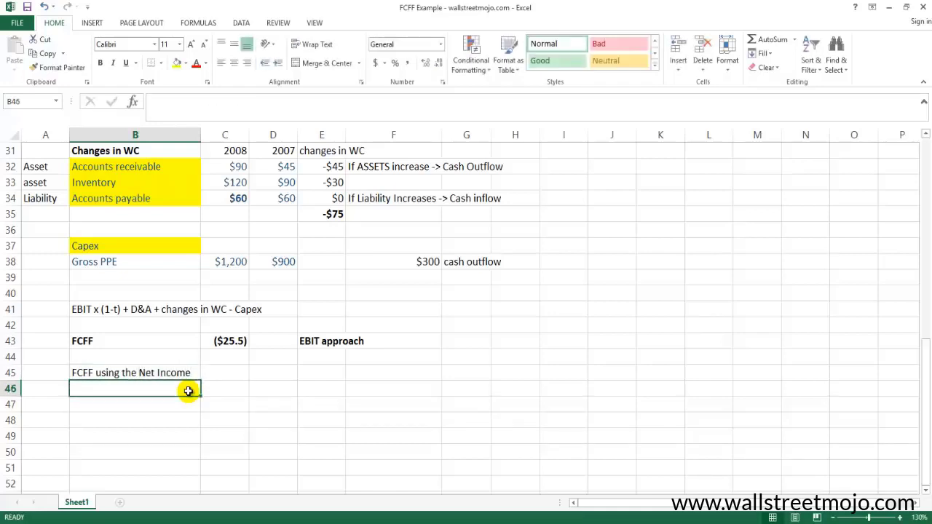
Step: Write the formula text "Net Income + D&A + Interest (1-tax rate) + change in WC - Capex" in C45
{"action": "key", "text": "Up"}
{"action": "key", "text": "Right"}
{"action": "type", "text": "Net"}
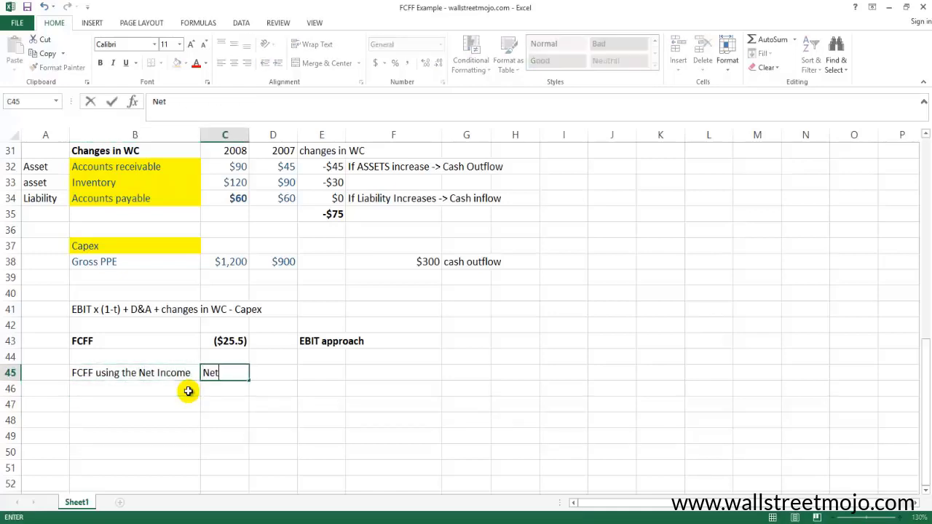
{"action": "type", "text": " Income + D&"}
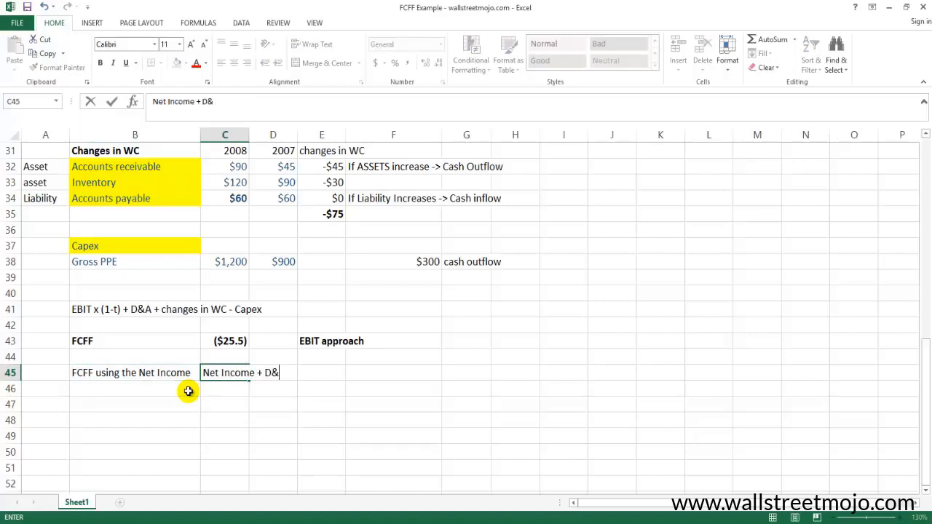
{"action": "type", "text": "A + Interest ("}
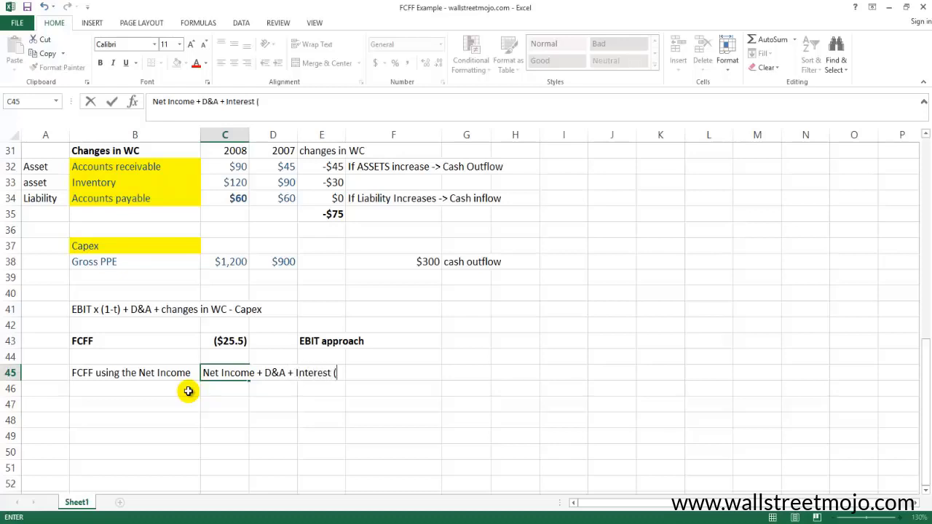
{"action": "type", "text": "1-tax rate"}
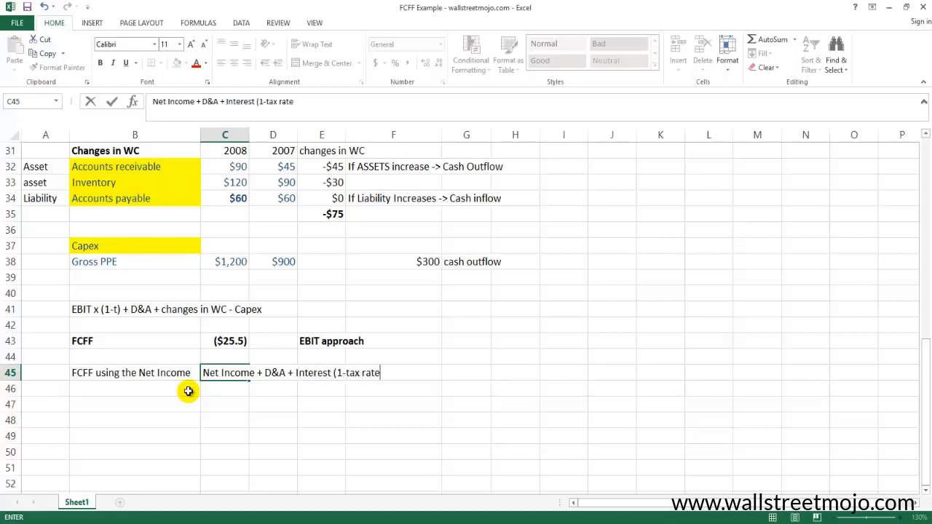
{"action": "type", "text": ") + change in WC"}
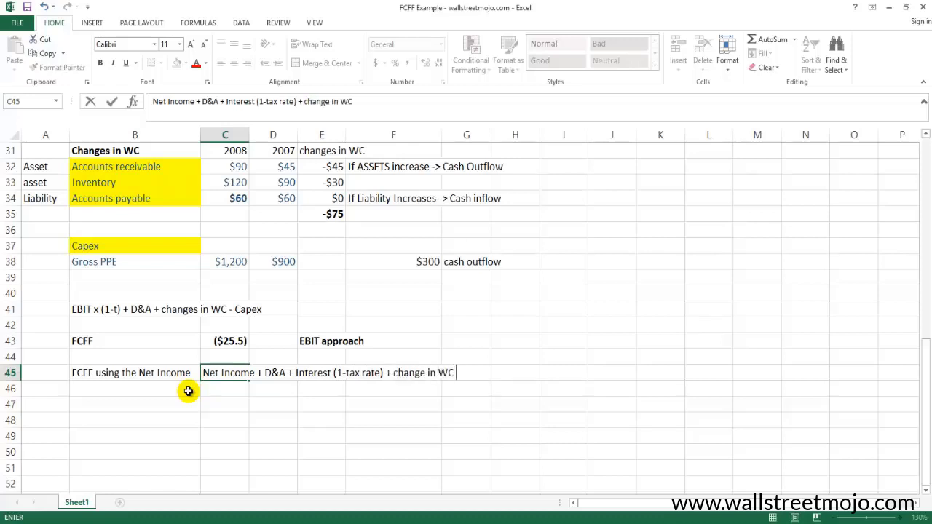
{"action": "type", "text": " - Capex"}
{"action": "key", "text": "Return"}
{"action": "key", "text": "Up"}
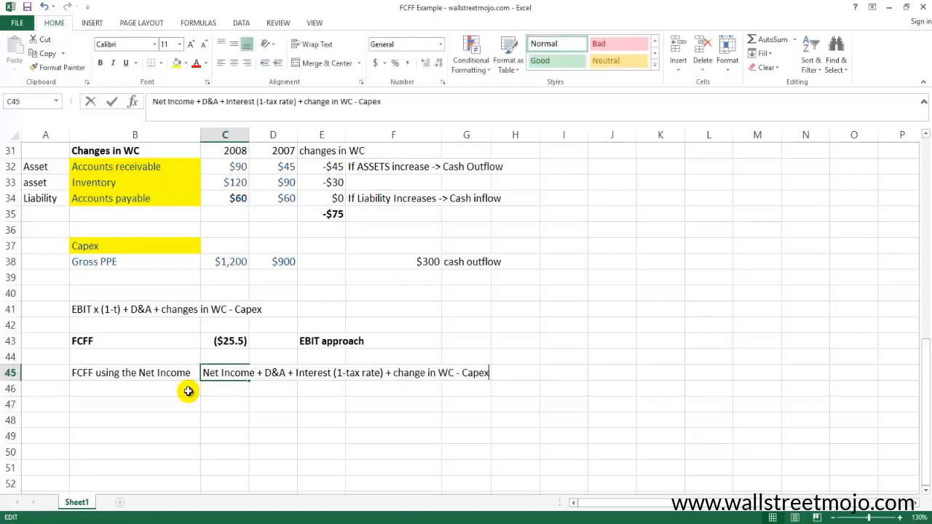
Step: Review the "change in WC - Capex" part of the formula text in C45 without changing it
{"action": "key", "text": "F2"}
{"action": "key", "text": "ctrl+shift+Left"}
{"action": "key", "text": "ctrl+shift+Left"}
{"action": "key", "text": "ctrl+shift+Left"}
{"action": "key", "text": "ctrl+shift+Left"}
{"action": "key", "text": "ctrl+shift+Left"}
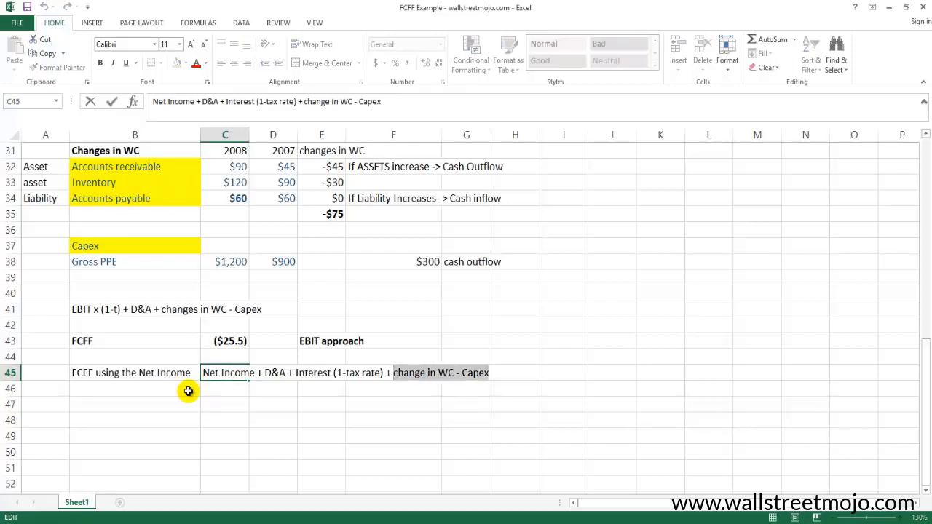
{"action": "key", "text": "Return"}
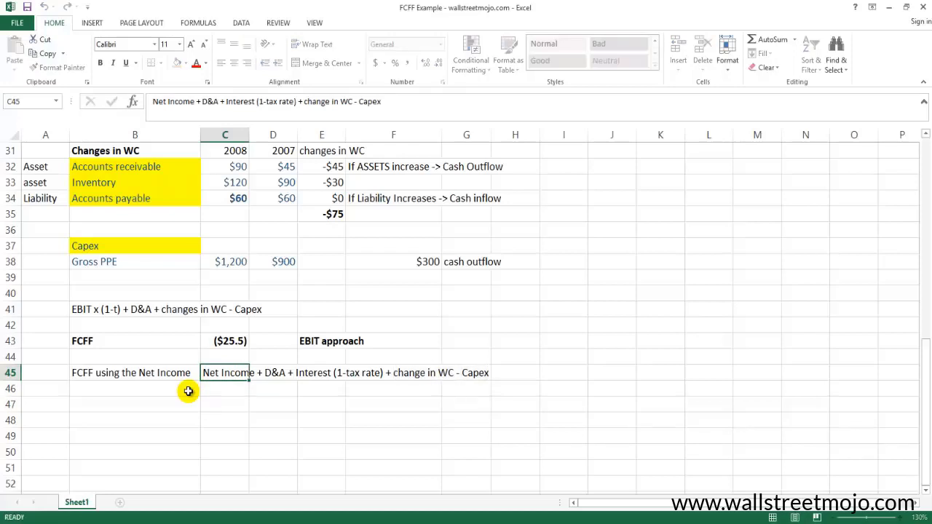
{"action": "key", "text": "Up"}
{"action": "key", "text": "F2"}
{"action": "key", "text": "Return"}
Step: Enter the labels "Net Income", "D&A" and "Interest (1-tax)" in B47 to B49
{"action": "key", "text": "Left"}
{"action": "key", "text": "Down"}
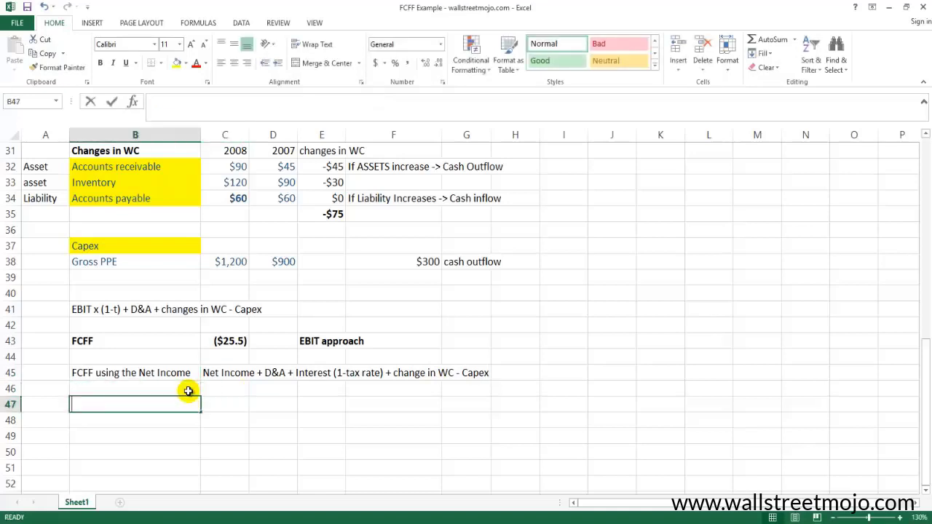
{"action": "type", "text": "Net Income"}
{"action": "key", "text": "Return"}
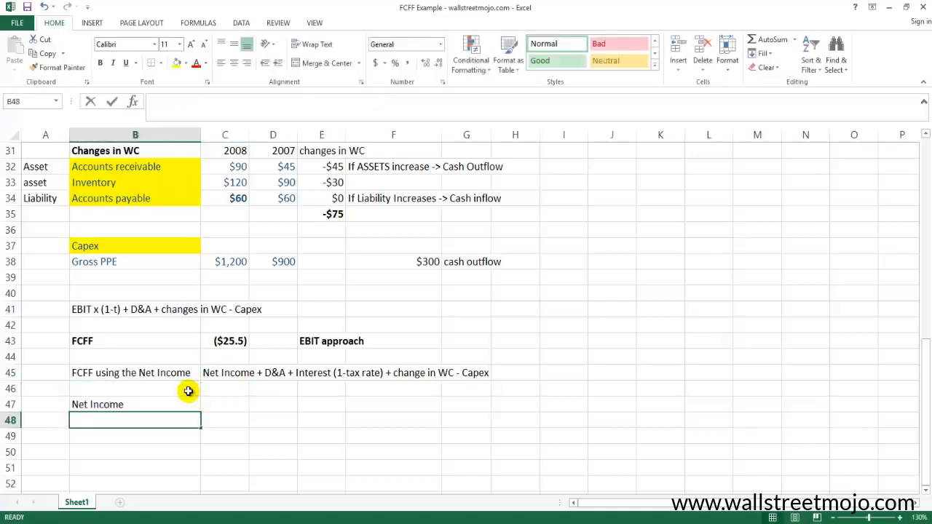
{"action": "type", "text": "D&A"}
{"action": "key", "text": "Return"}
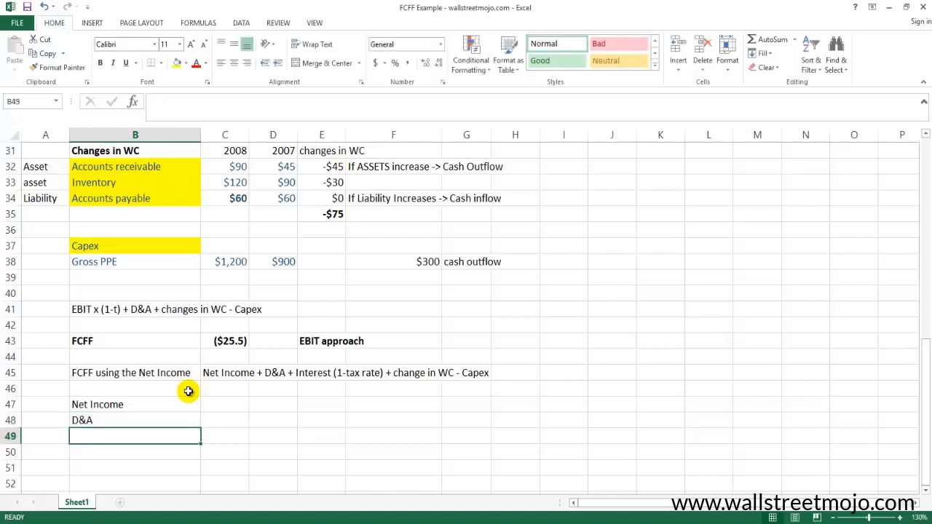
{"action": "type", "text": "Interest"}
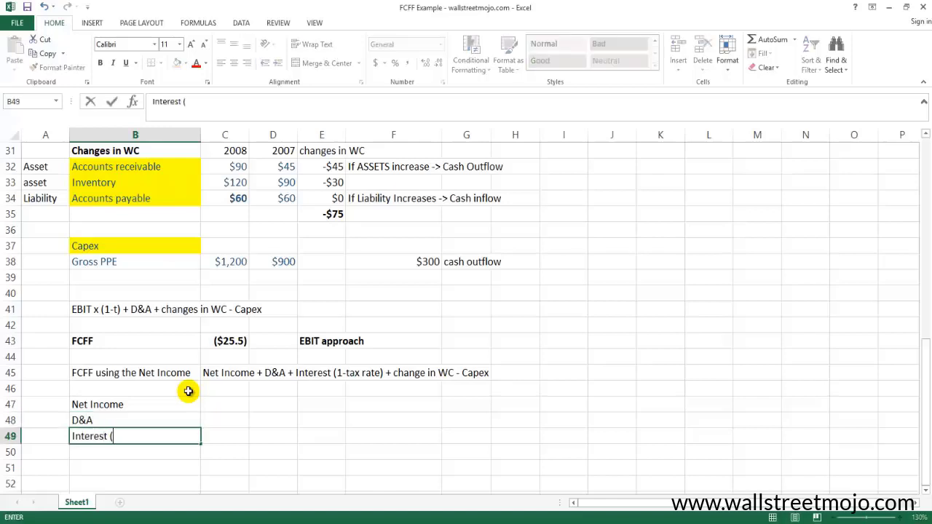
{"action": "type", "text": " (1-tax)"}
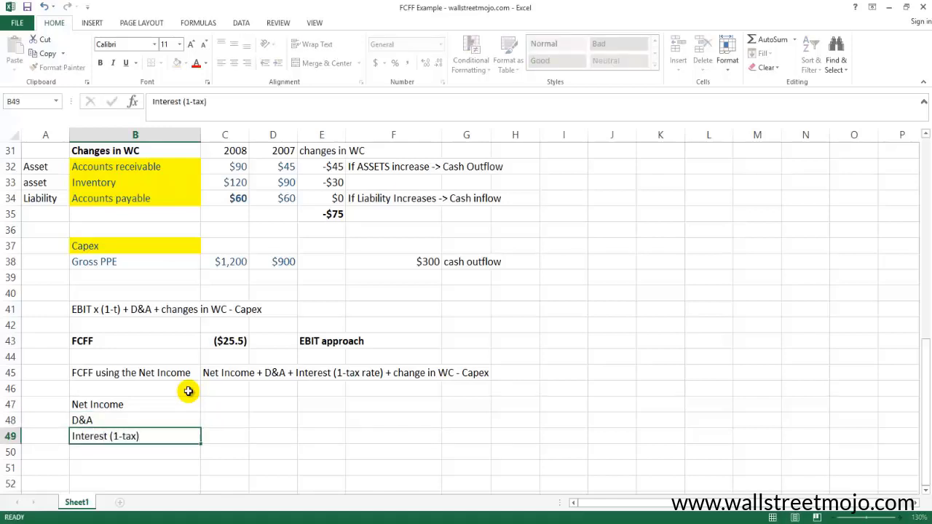
{"action": "key", "text": "Return"}
Step: Link C47 to the 2008 net income in the income statement with the formula =G15
{"action": "key", "text": "Right"}
{"action": "key", "text": "Up"}
{"action": "key", "text": "Up"}
{"action": "key", "text": "Up"}
{"action": "type", "text": "="}
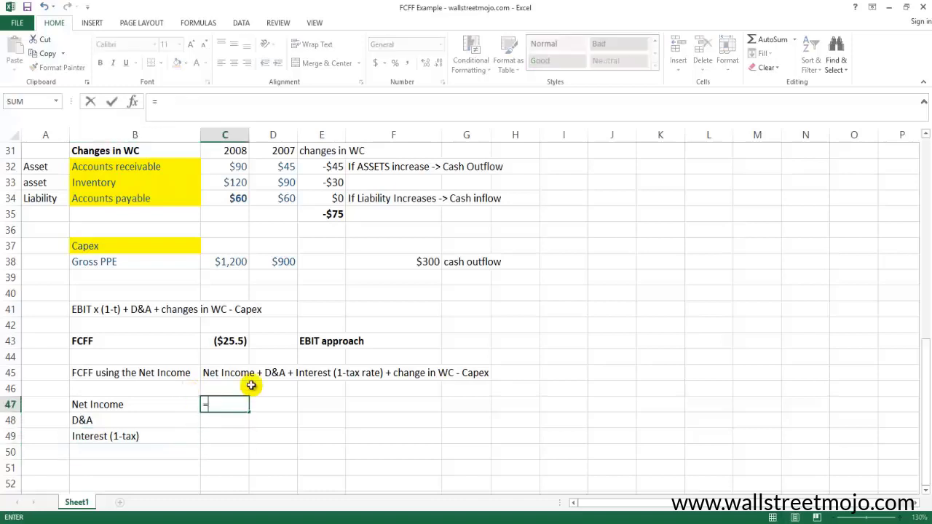
{"action": "scroll", "coordinate": [408, 357], "scroll_direction": "up", "scroll_amount": 10}
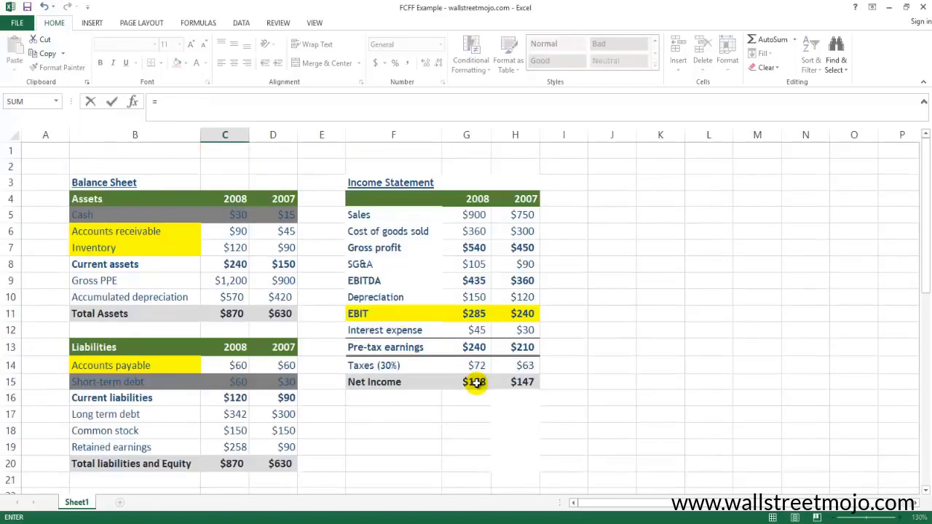
{"action": "left_click", "coordinate": [475, 383]}
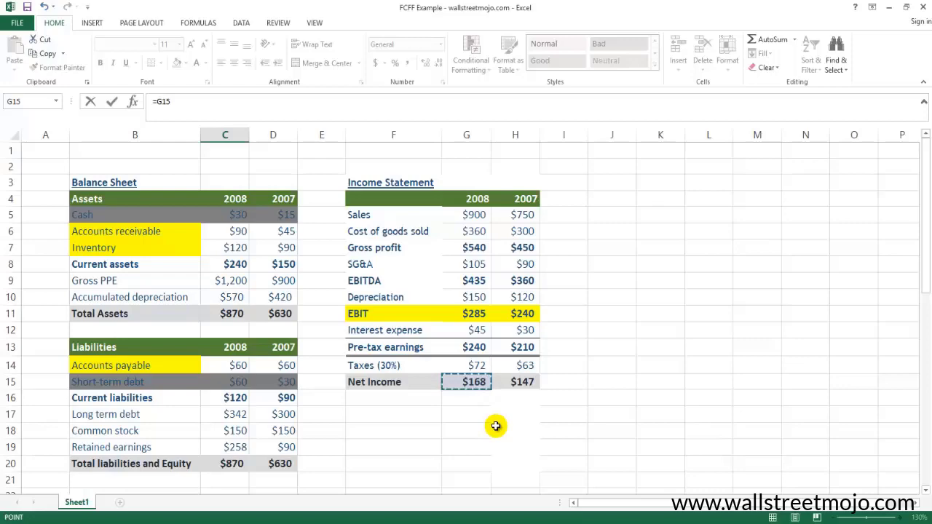
{"action": "key", "text": "Return"}
Step: Link the D&A cell C48 to the 2008 depreciation in G10 of the income statement
{"action": "scroll", "coordinate": [250, 419], "scroll_direction": "down", "scroll_amount": 3}
{"action": "type", "text": "="}
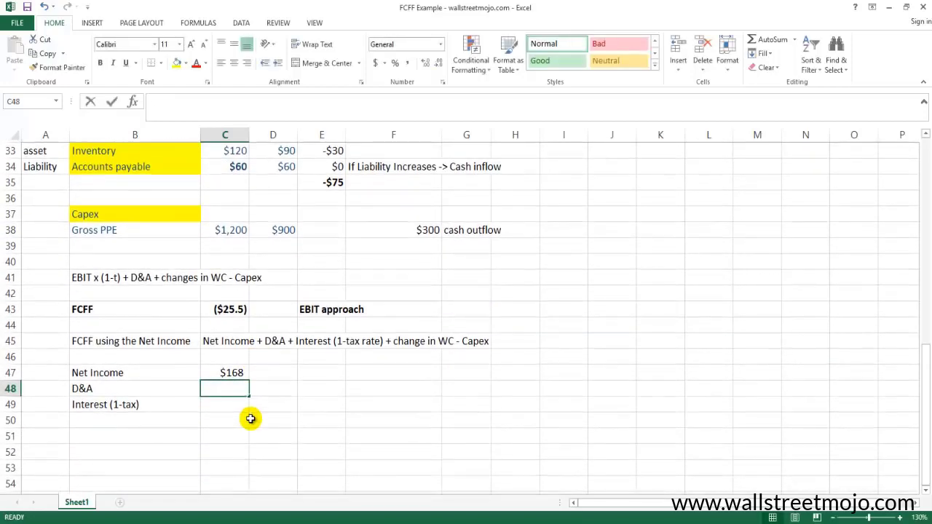
{"action": "scroll", "coordinate": [304, 358], "scroll_direction": "up", "scroll_amount": 10}
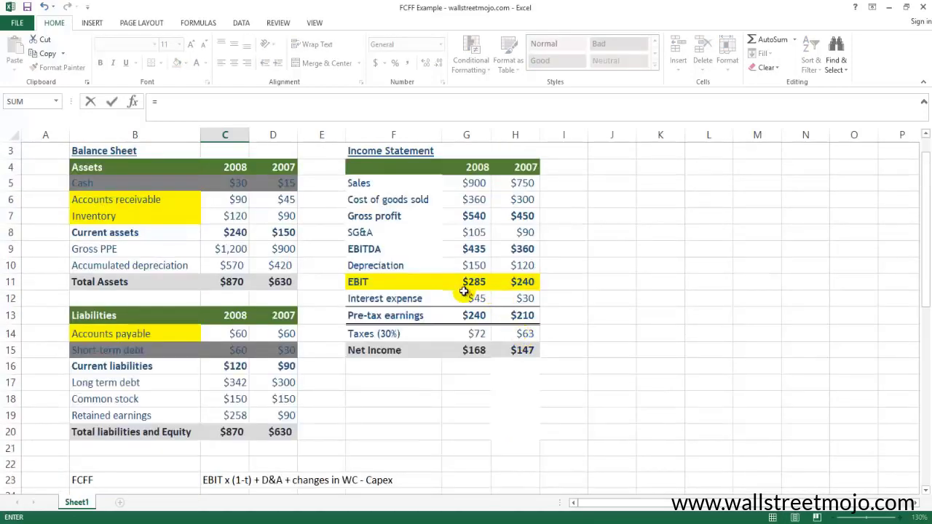
{"action": "left_click", "coordinate": [470, 268]}
{"action": "key", "text": "Return"}
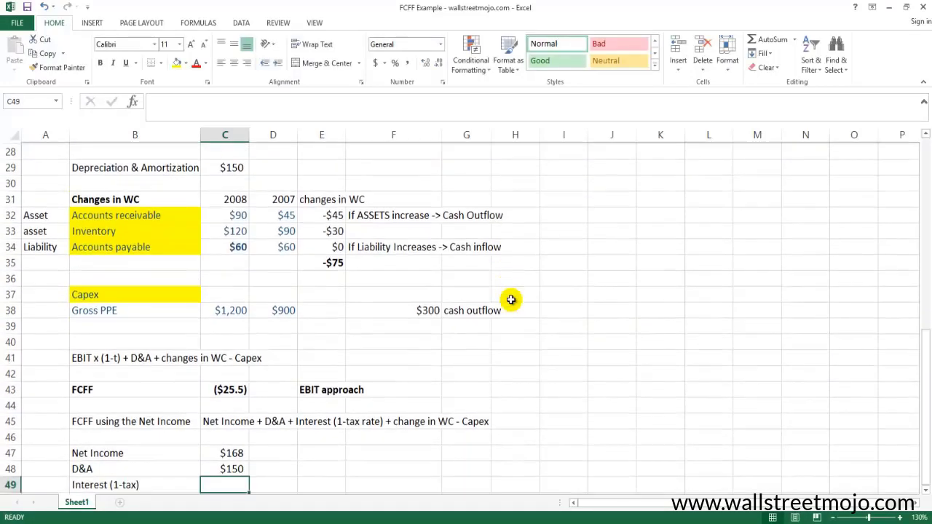
Step: Calculate the after-tax interest in C49 with the formula =G12*(1-30%)
{"action": "scroll", "coordinate": [250, 406], "scroll_direction": "down", "scroll_amount": 2}
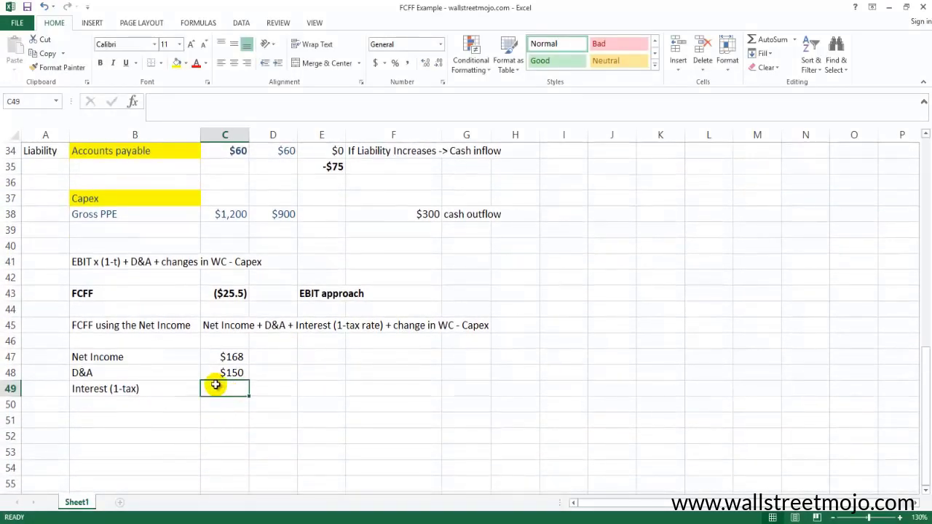
{"action": "type", "text": "="}
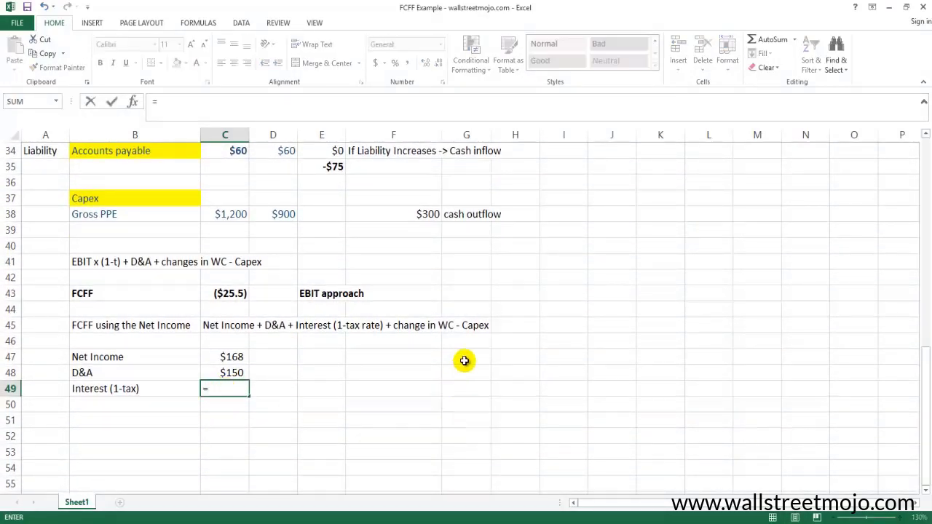
{"action": "scroll", "coordinate": [459, 364], "scroll_direction": "up", "scroll_amount": 9}
{"action": "scroll", "coordinate": [423, 292], "scroll_direction": "up", "scroll_amount": 1}
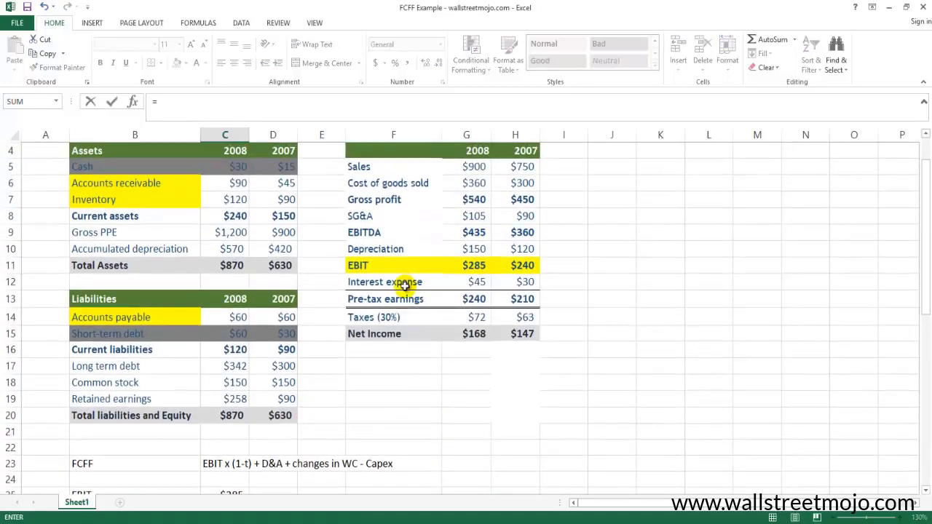
{"action": "left_click", "coordinate": [474, 282]}
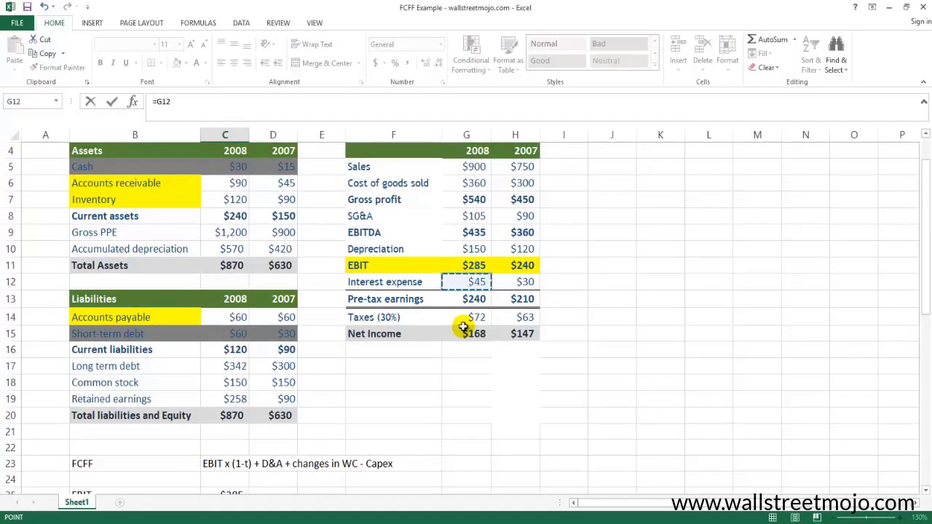
{"action": "type", "text": "*"}
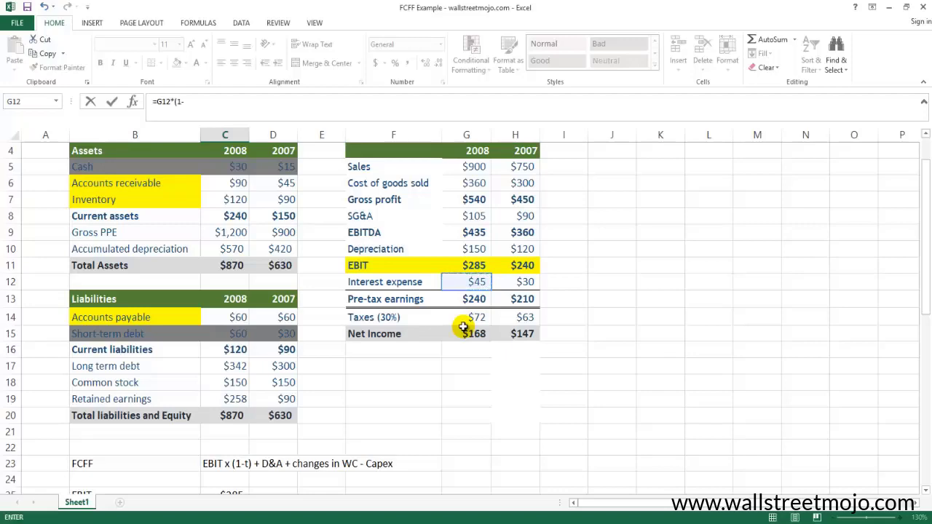
{"action": "type", "text": "(1-"}
{"action": "scroll", "coordinate": [251, 384], "scroll_direction": "down", "scroll_amount": 12}
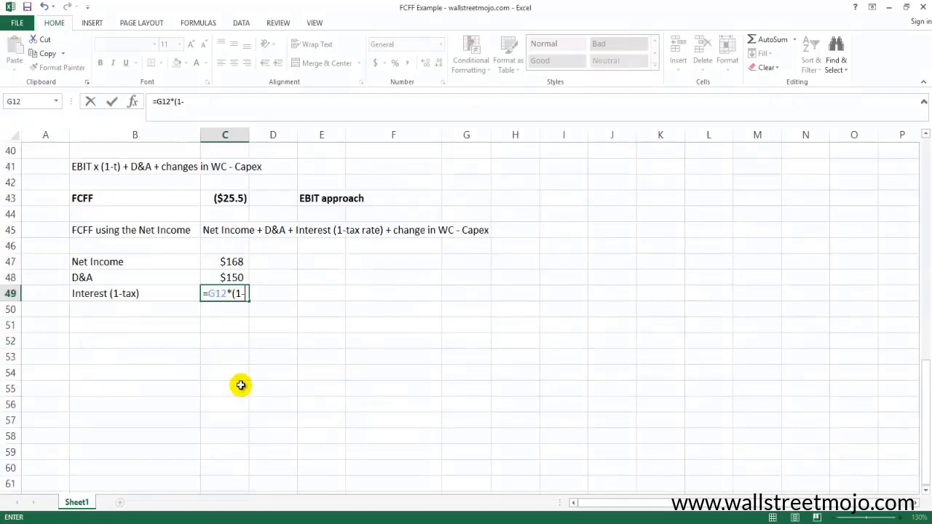
{"action": "type", "text": "30%"}
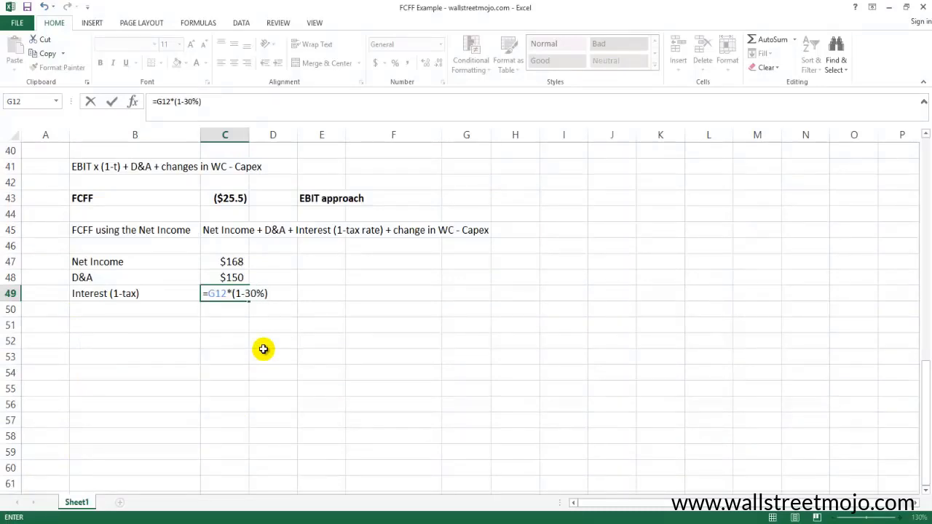
{"action": "key", "text": "Return"}
{"action": "key", "text": "Up"}
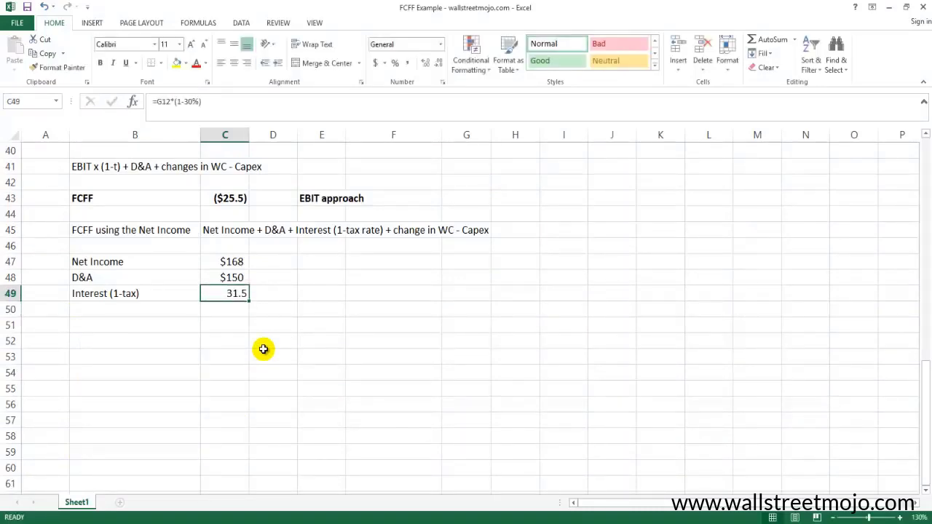
Step: Enter the label "changes in WC" in B50 below the interest row
{"action": "key", "text": "Down"}
{"action": "key", "text": "Left"}
{"action": "type", "text": "change"}
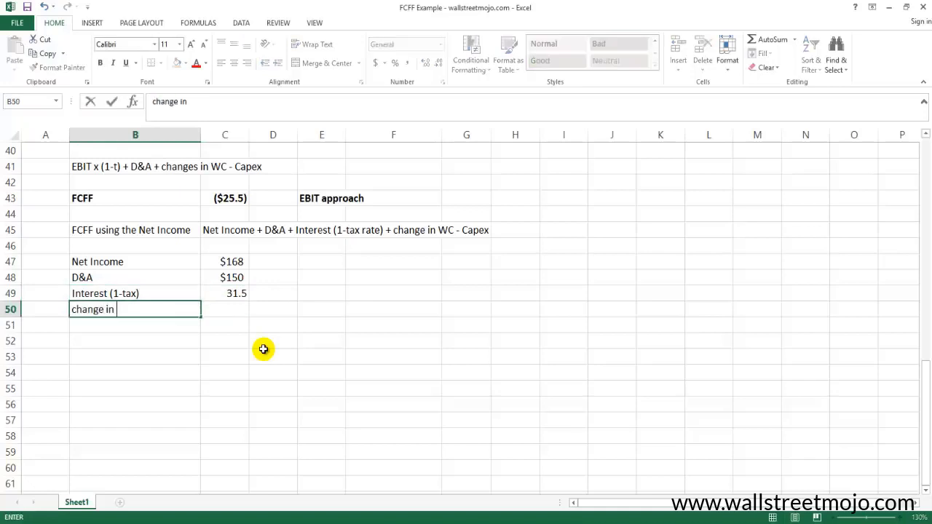
{"action": "key", "text": "BackSpace"}
{"action": "key", "text": "BackSpace"}
{"action": "type", "text": "in WC"}
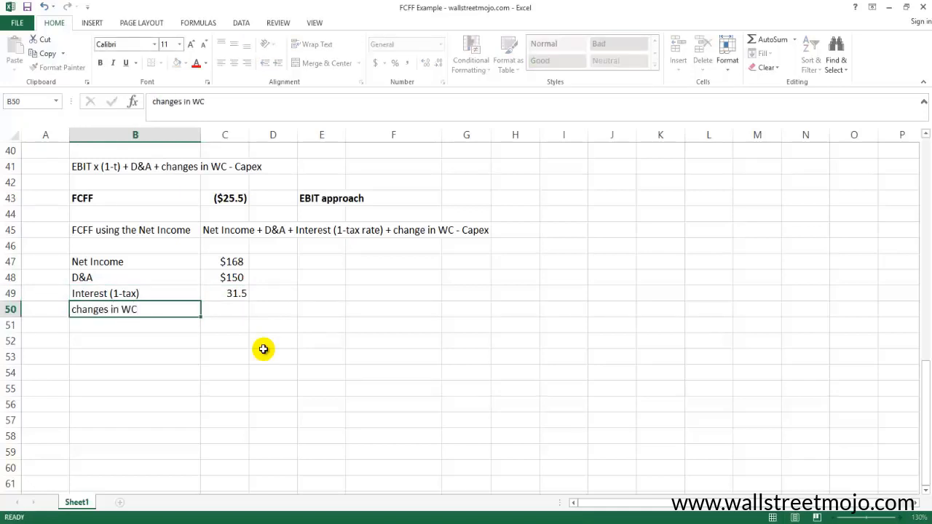
{"action": "key", "text": "Tab"}
Step: Link the changes in WC cell C50 to the working capital total in E35
{"action": "type", "text": "="}
{"action": "scroll", "coordinate": [263, 350], "scroll_direction": "up", "scroll_amount": 2}
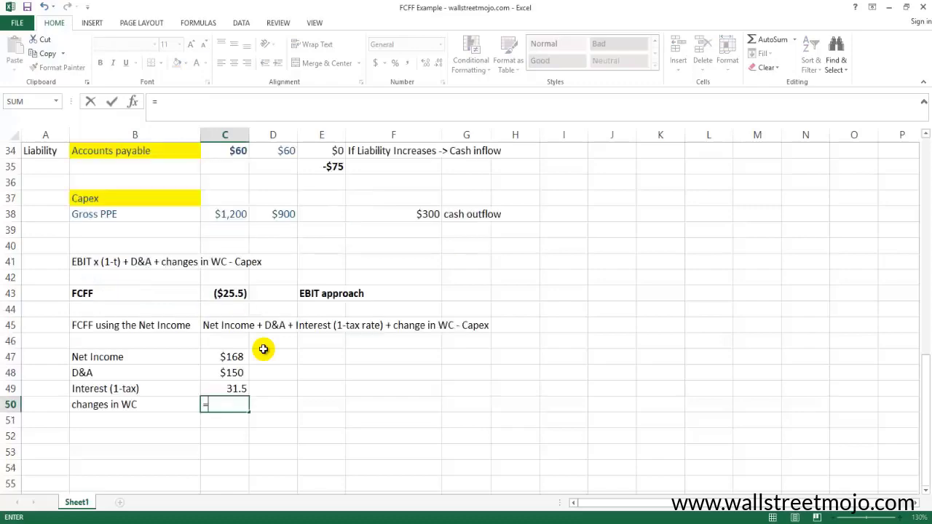
{"action": "scroll", "coordinate": [264, 349], "scroll_direction": "up", "scroll_amount": 2}
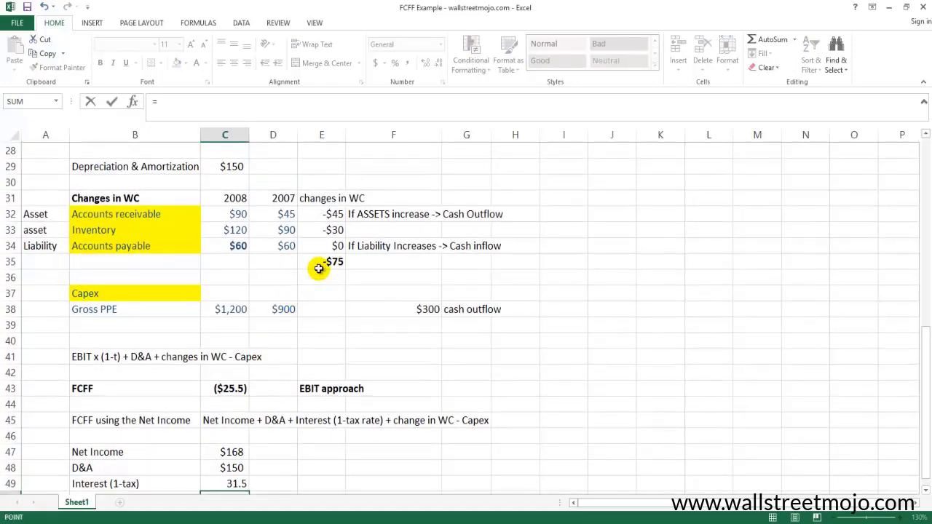
{"action": "left_click", "coordinate": [321, 264]}
{"action": "key", "text": "Return"}
Step: Add a "Capex" row in B51 and link C51 to the gross PPE cash outflow in F38
{"action": "scroll", "coordinate": [125, 458], "scroll_direction": "down", "scroll_amount": 1}
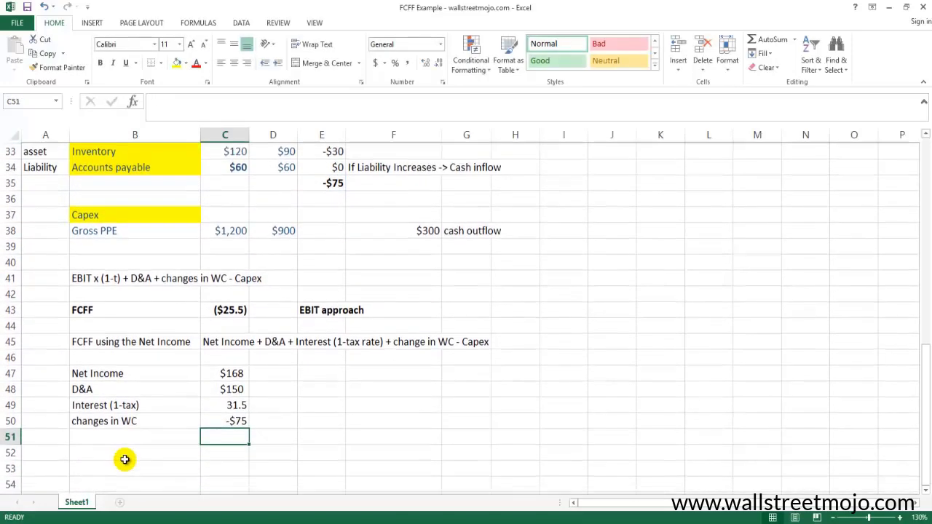
{"action": "left_click", "coordinate": [123, 434]}
{"action": "type", "text": "Capex"}
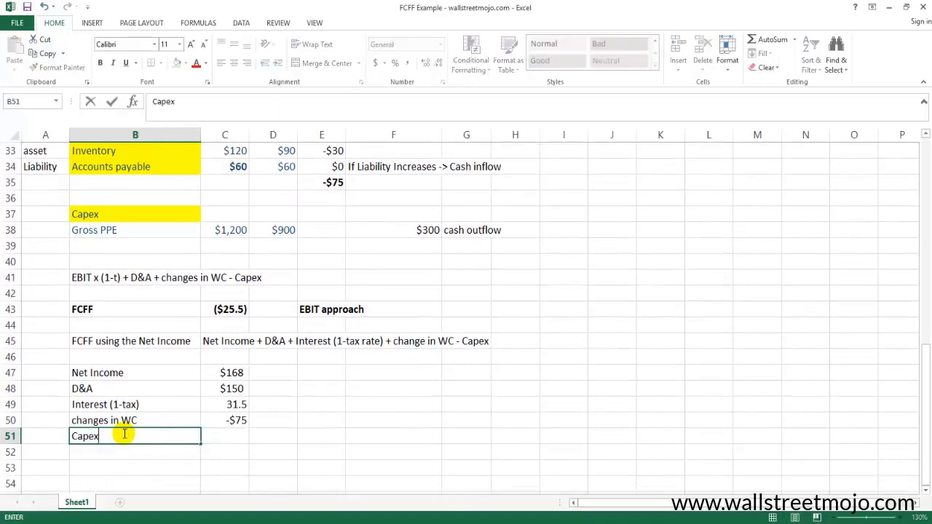
{"action": "key", "text": "Tab"}
{"action": "type", "text": "="}
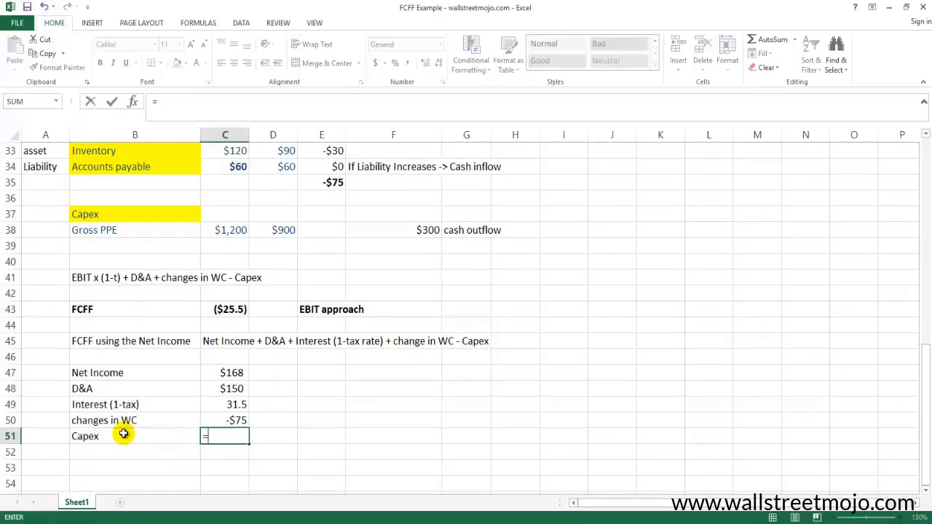
{"action": "left_click", "coordinate": [418, 230]}
{"action": "key", "text": "Return"}
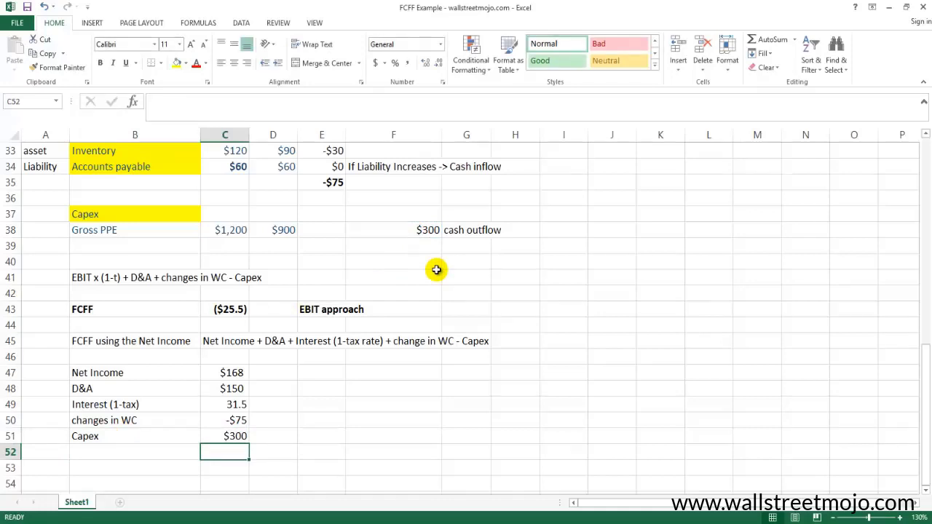
Step: Enter the label "FCFF" in B52 below the Capex row
{"action": "key", "text": "Left"}
{"action": "type", "text": "FCFF"}
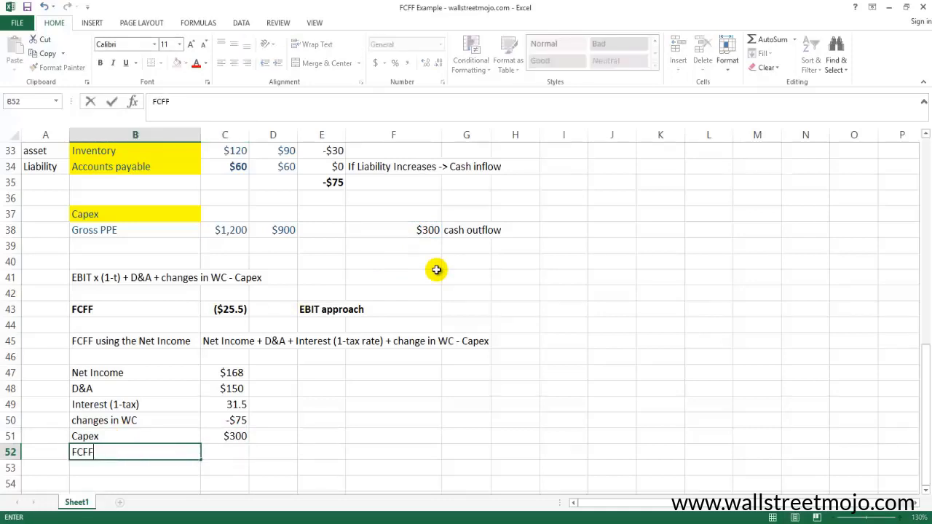
{"action": "key", "text": "Return"}
Step: Calculate the net income approach FCFF in C52 with the formula =C47+C48+C49+C50-C51
{"action": "key", "text": "Up"}
{"action": "key", "text": "Right"}
{"action": "type", "text": "="}
{"action": "key", "text": "Up"}
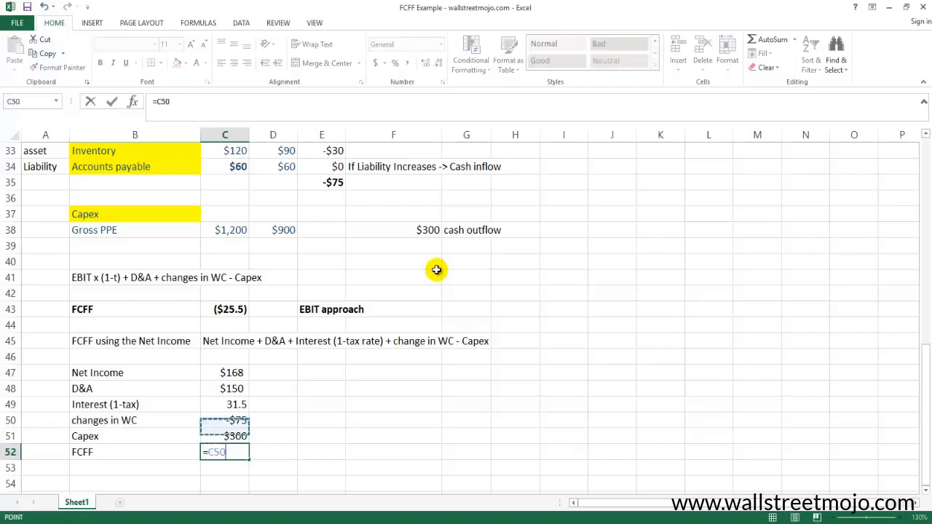
{"action": "key", "text": "Up"}
{"action": "key", "text": "Up"}
{"action": "key", "text": "Up"}
{"action": "key", "text": "Up"}
{"action": "type", "text": "+"}
{"action": "key", "text": "Up"}
{"action": "key", "text": "Up"}
{"action": "key", "text": "Up"}
{"action": "key", "text": "Up"}
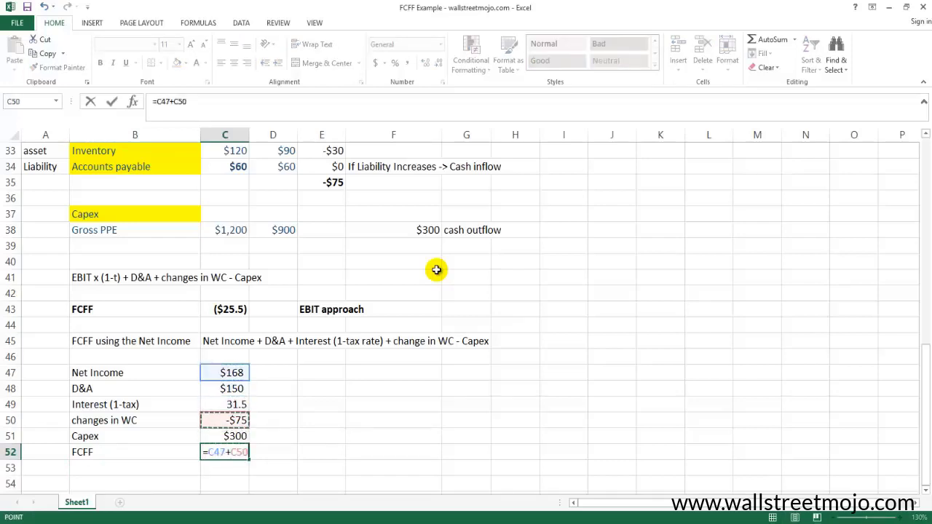
{"action": "type", "text": "+"}
{"action": "key", "text": "Up"}
{"action": "key", "text": "Up"}
{"action": "key", "text": "Up"}
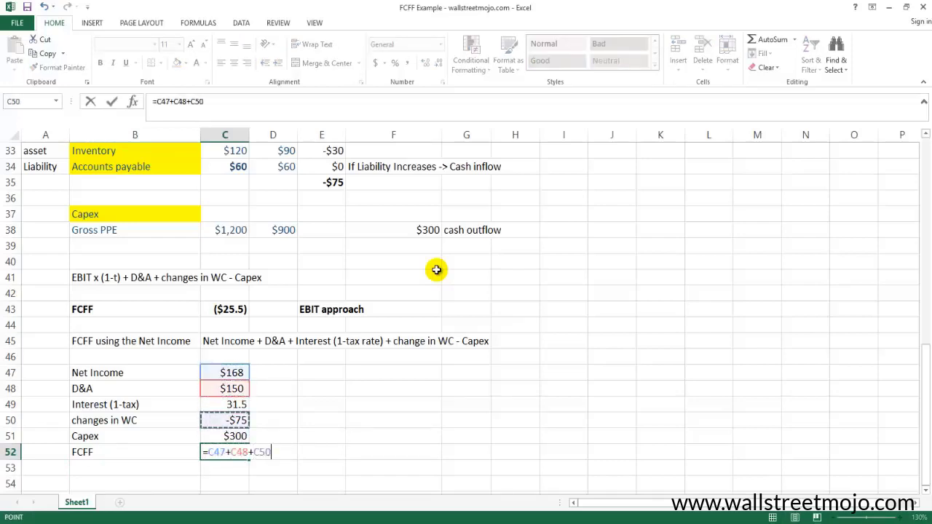
{"action": "type", "text": "+"}
{"action": "key", "text": "Up"}
{"action": "key", "text": "Up"}
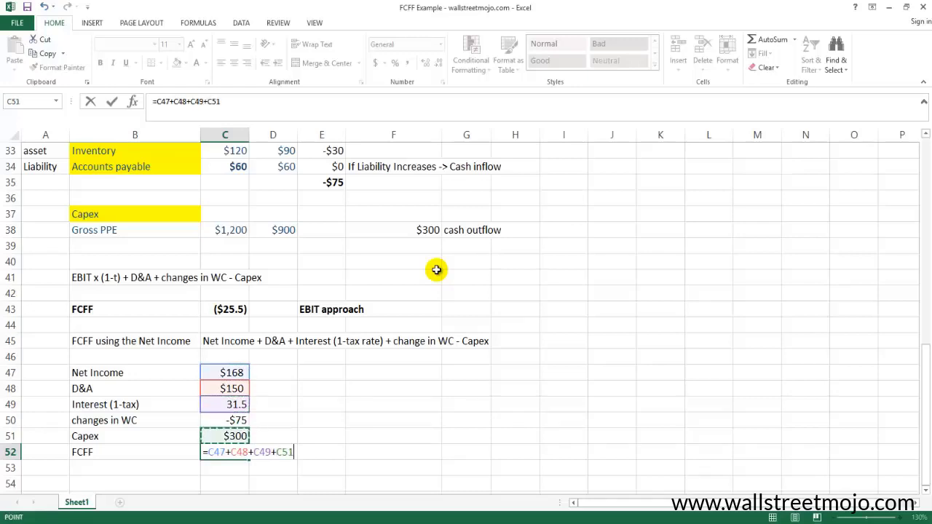
{"action": "type", "text": "-"}
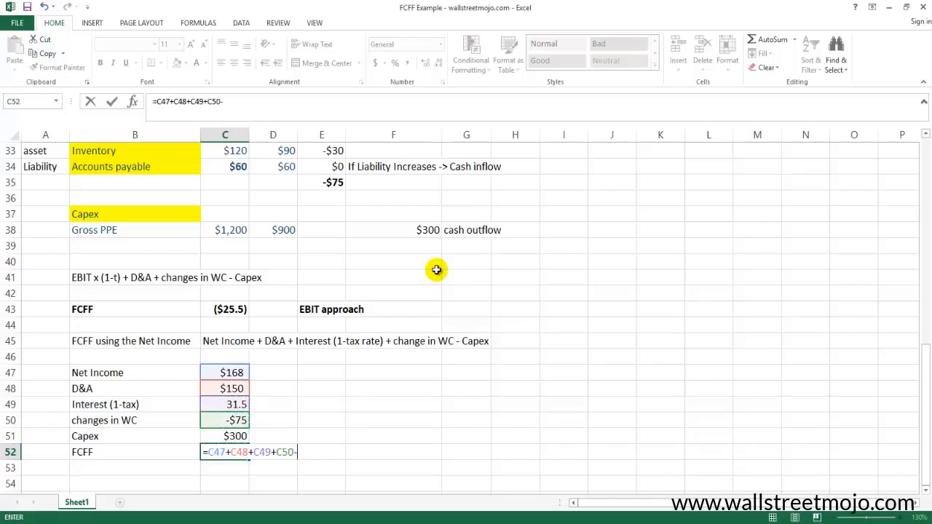
{"action": "left_click", "coordinate": [226, 439]}
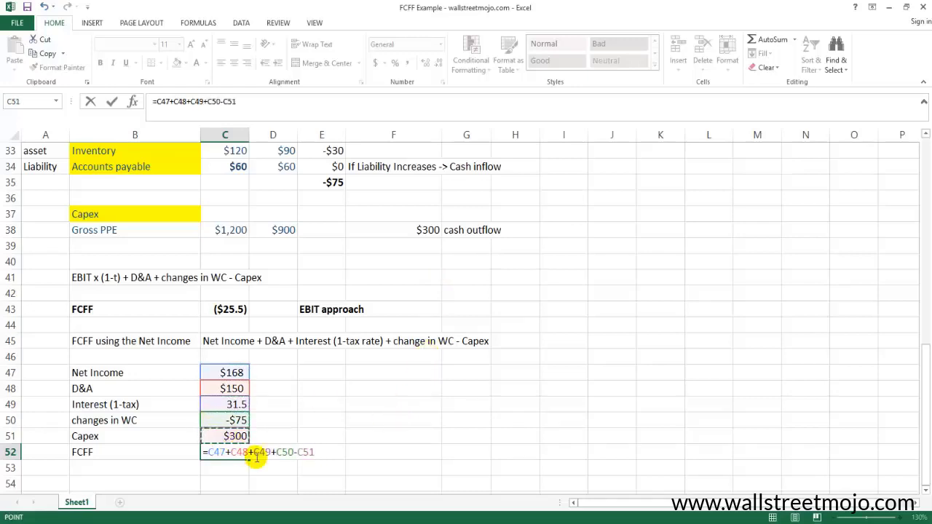
{"action": "key", "text": "Return"}
Step: Show the FCFF result in C52 with one decimal place and make B52:C52 bold
{"action": "key", "text": "Up"}
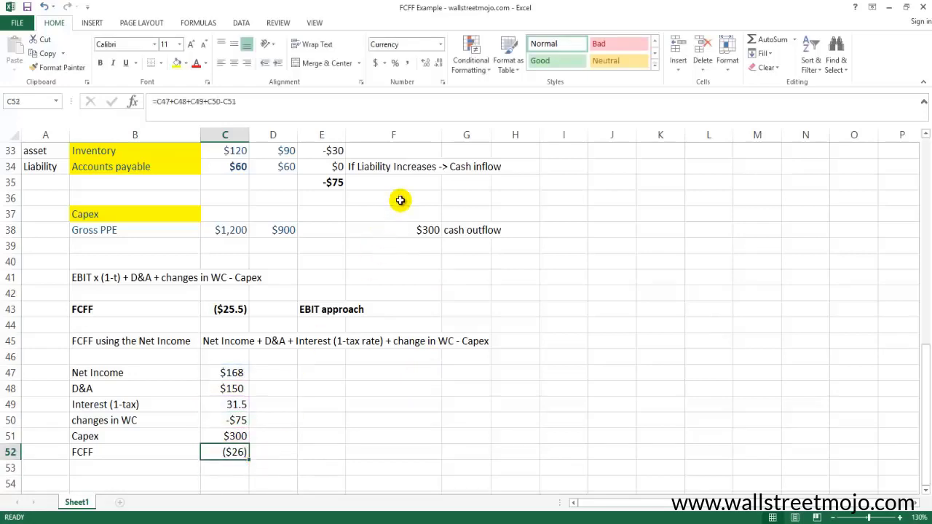
{"action": "left_click", "coordinate": [425, 63]}
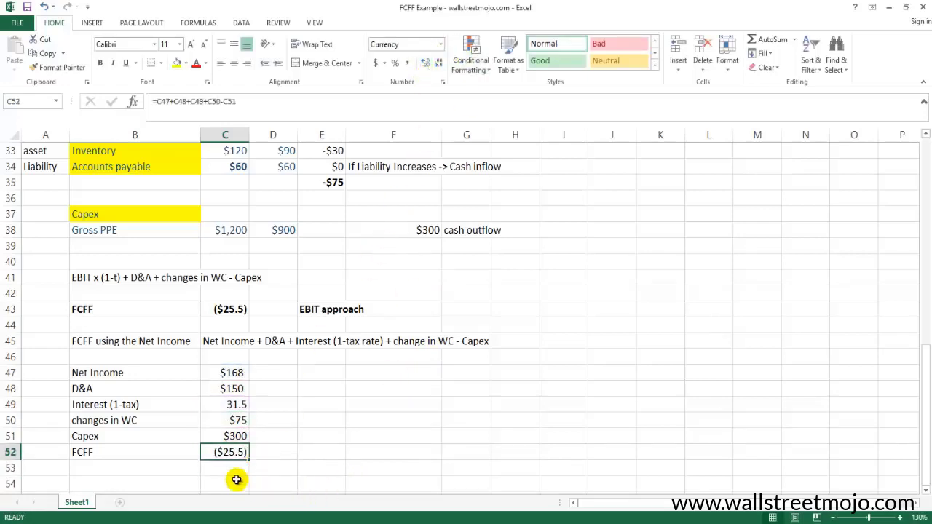
{"action": "left_click", "coordinate": [102, 452]}
{"action": "left_click_drag", "start_coordinate": [182, 455], "coordinate": [214, 452]}
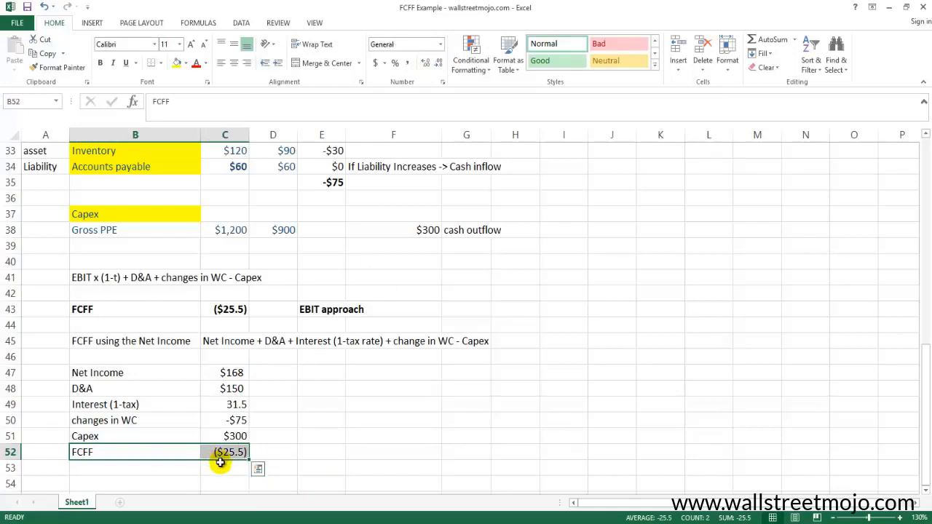
{"action": "key", "text": "ctrl+b"}
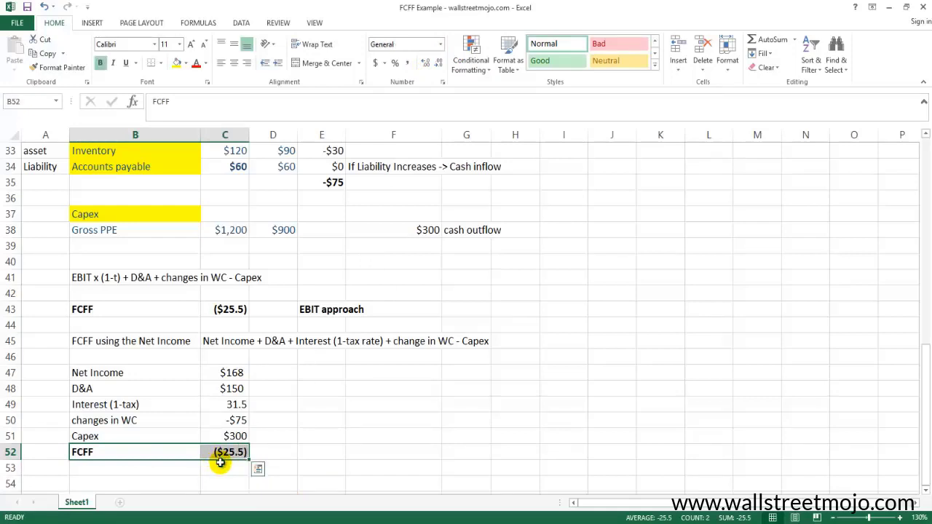
{"action": "left_click", "coordinate": [334, 407]}
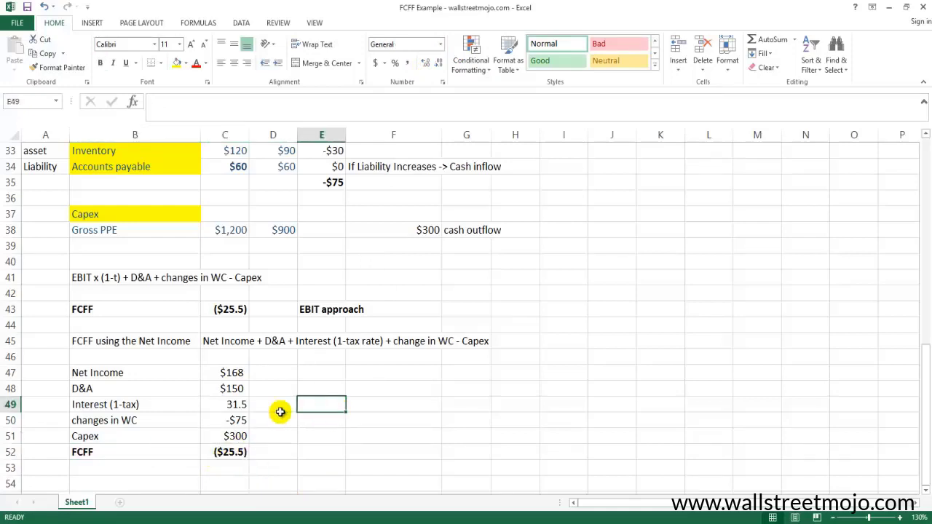
Step: Enter the heading "FCFF using EBITDA" in B54 below the net income calculation
{"action": "left_click", "coordinate": [124, 372]}
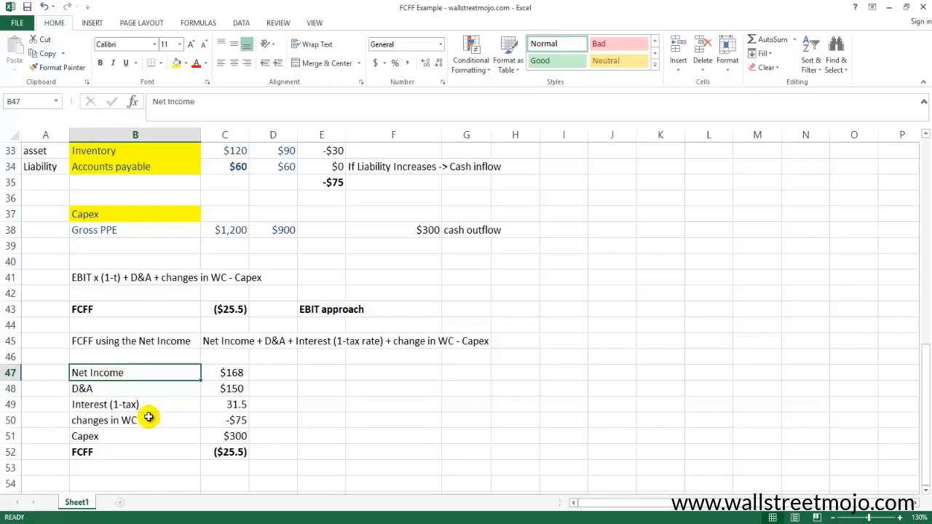
{"action": "scroll", "coordinate": [149, 416], "scroll_direction": "down", "scroll_amount": 1}
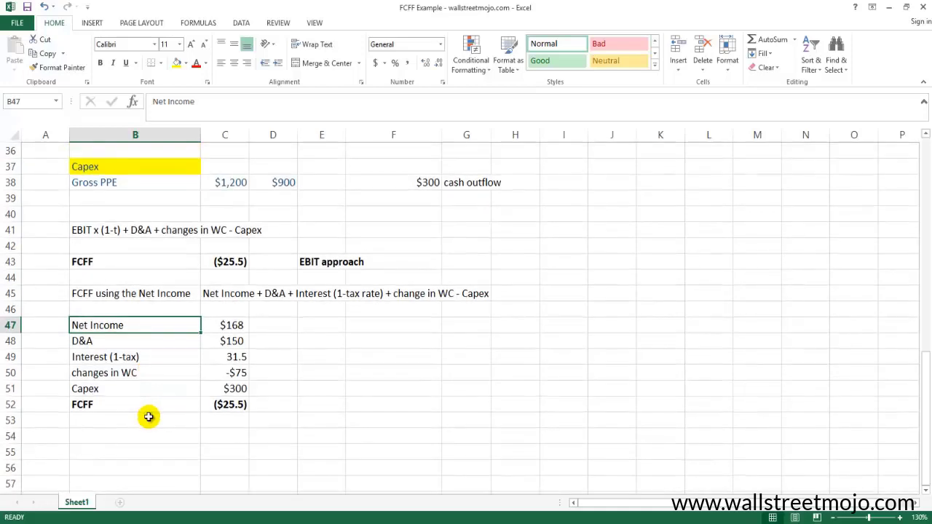
{"action": "left_click", "coordinate": [158, 437]}
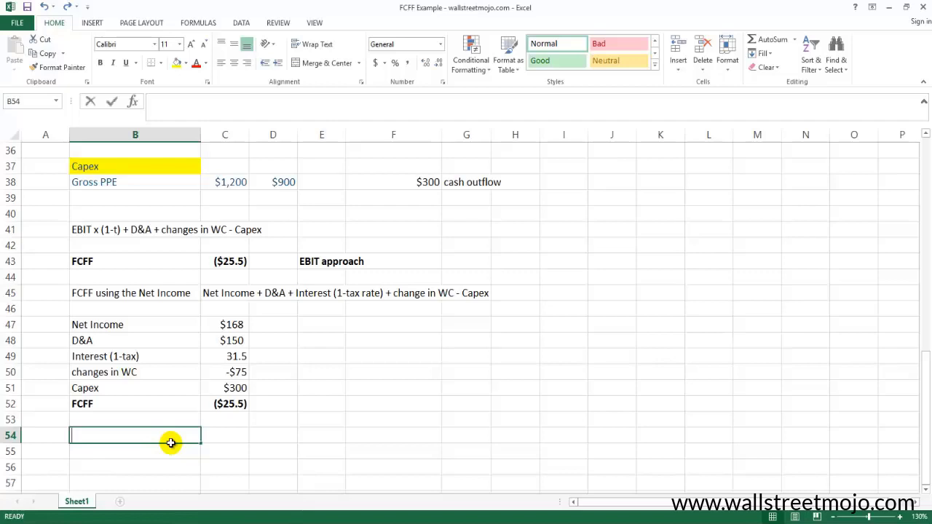
{"action": "type", "text": "FCFF using EBITDA"}
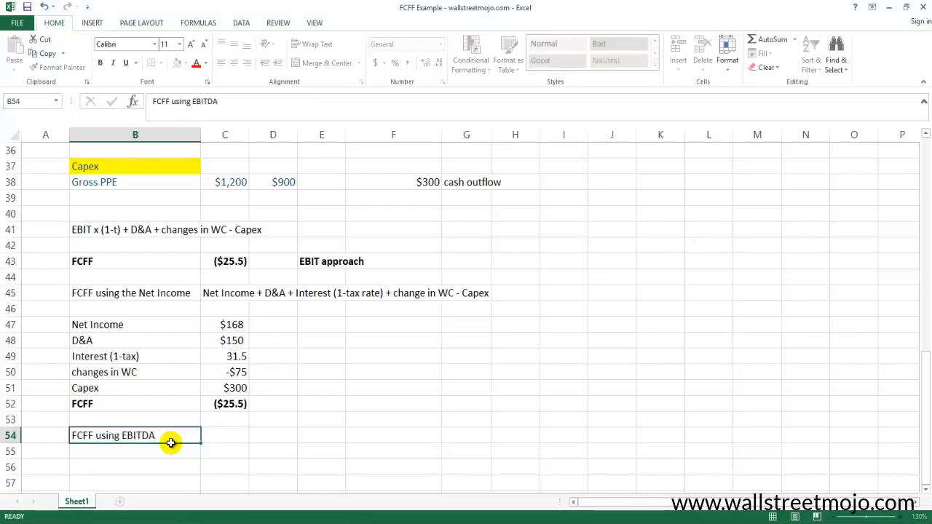
{"action": "key", "text": "Return"}
Step: Write "EBITDA x (1-tax rate) + (dep & Amortization) x tax rate + changes in WC - Capex" as text in C54
{"action": "key", "text": "Right"}
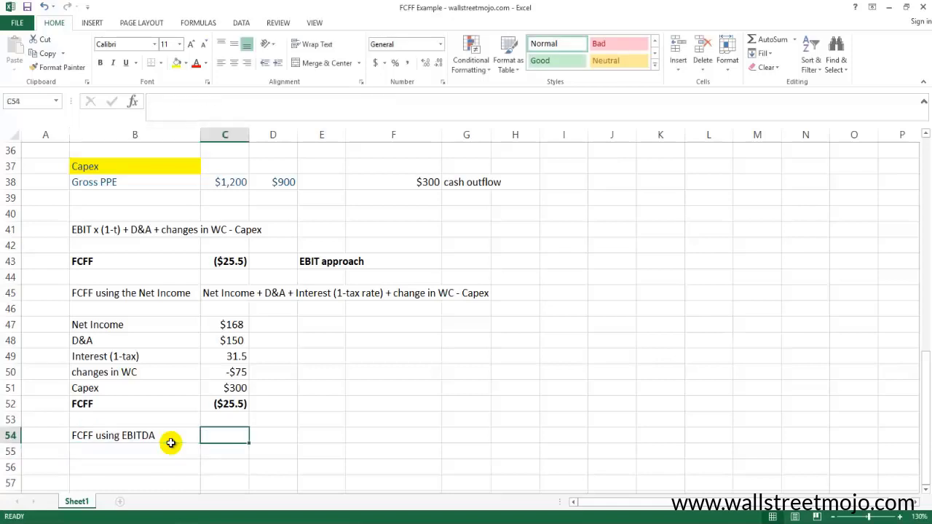
{"action": "type", "text": "EBITDA x"}
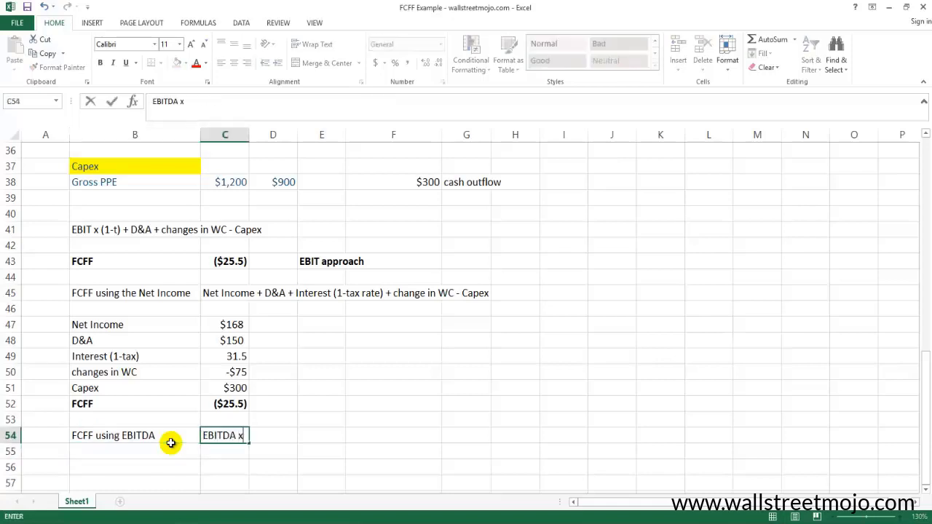
{"action": "type", "text": " (1-tax rate) + (dep"}
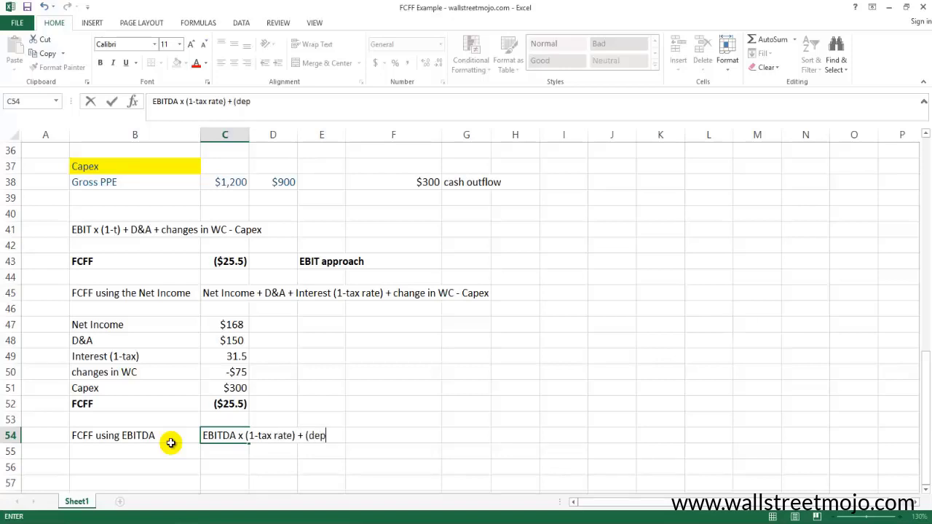
{"action": "type", "text": " & Amortization) x tax rate"}
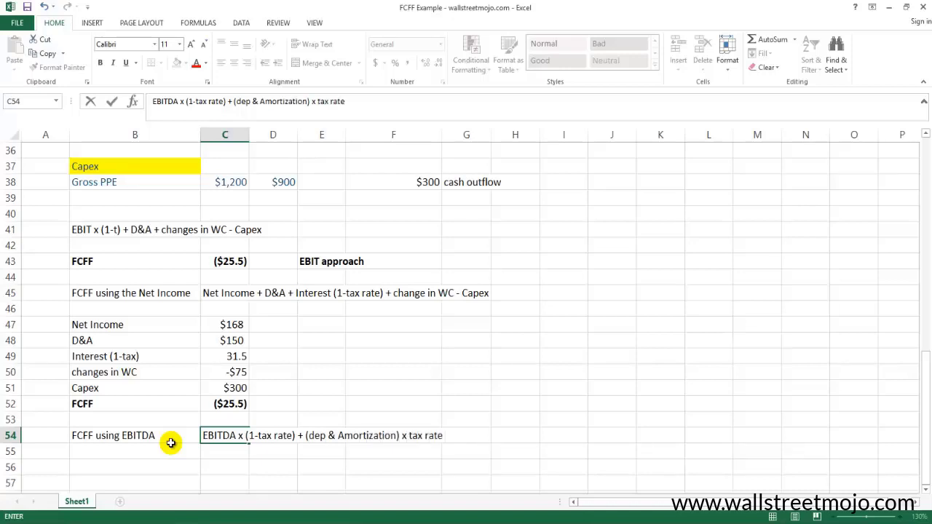
{"action": "type", "text": " + changes in WC"}
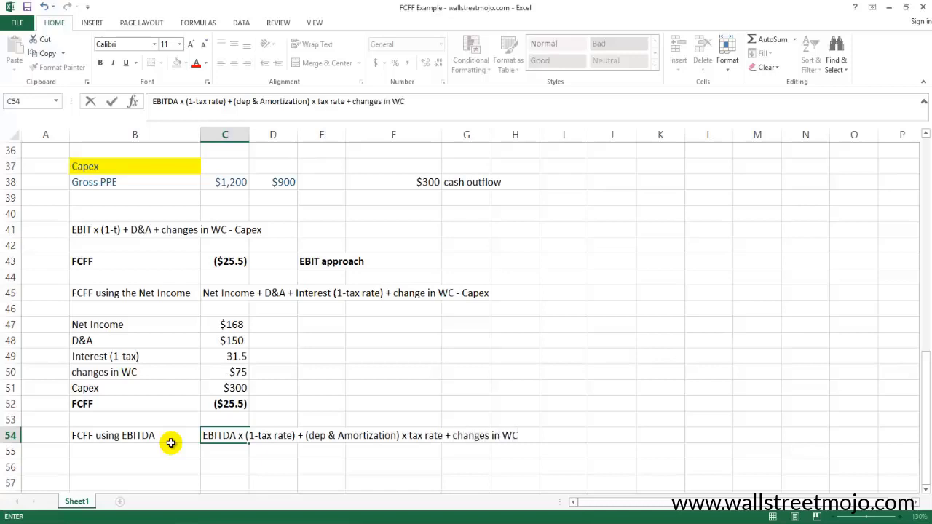
{"action": "type", "text": " - Capex"}
{"action": "key", "text": "Return"}
Step: Review the closing terms of the EBITDA formula text in C54, including changes in WC and Capex
{"action": "key", "text": "Up"}
{"action": "key", "text": "F2"}
{"action": "key", "text": "ctrl+shift+Left"}
{"action": "key", "text": "ctrl+shift+Left"}
{"action": "key", "text": "ctrl+shift+Left"}
{"action": "key", "text": "ctrl+shift+Left"}
{"action": "key", "text": "ctrl+shift+Left"}
{"action": "key", "text": "ctrl+shift+Left"}
{"action": "key", "text": "ctrl+shift+Left"}
{"action": "key", "text": "ctrl+shift+Left"}
{"action": "key", "text": "ctrl+shift+Left"}
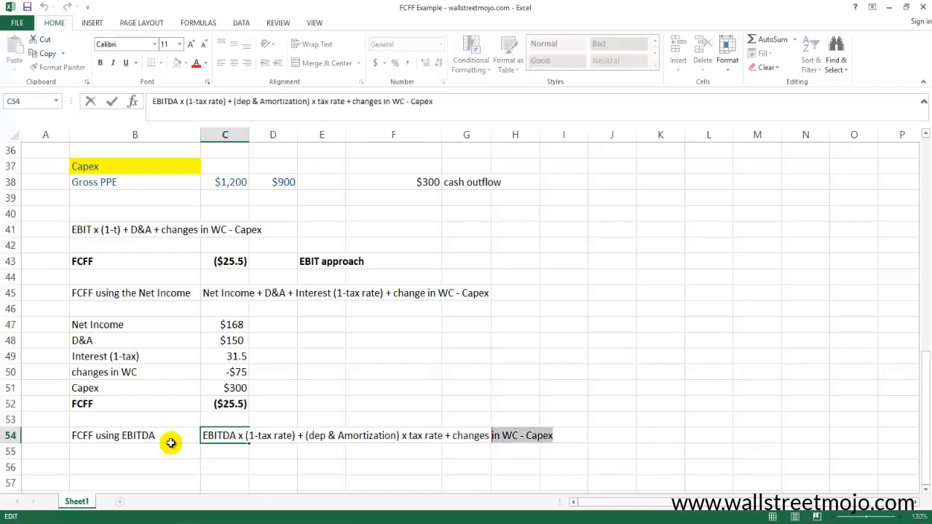
{"action": "key", "text": "ctrl+shift+Right"}
{"action": "key", "text": "ctrl+shift+Right"}
{"action": "key", "text": "ctrl+shift+Right"}
{"action": "key", "text": "ctrl+shift+Right"}
{"action": "key", "text": "ctrl+shift+Right"}
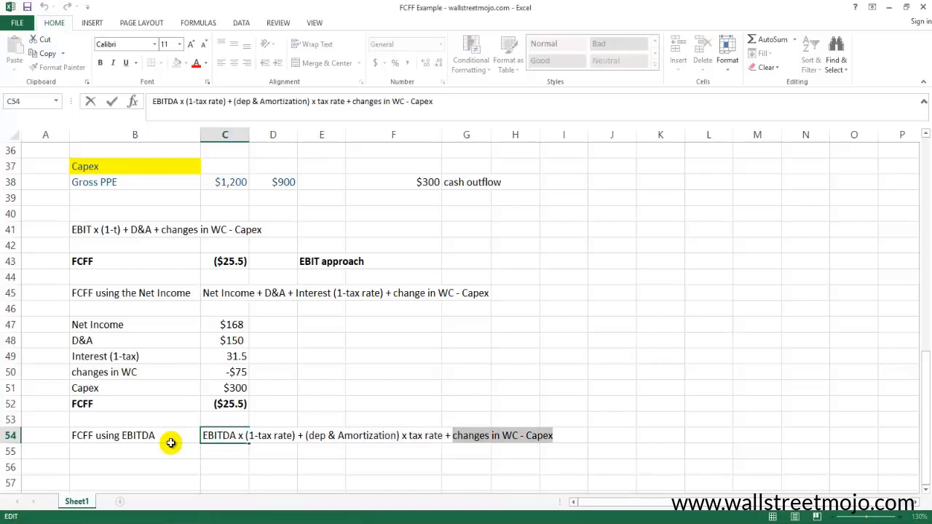
{"action": "key", "text": "Return"}
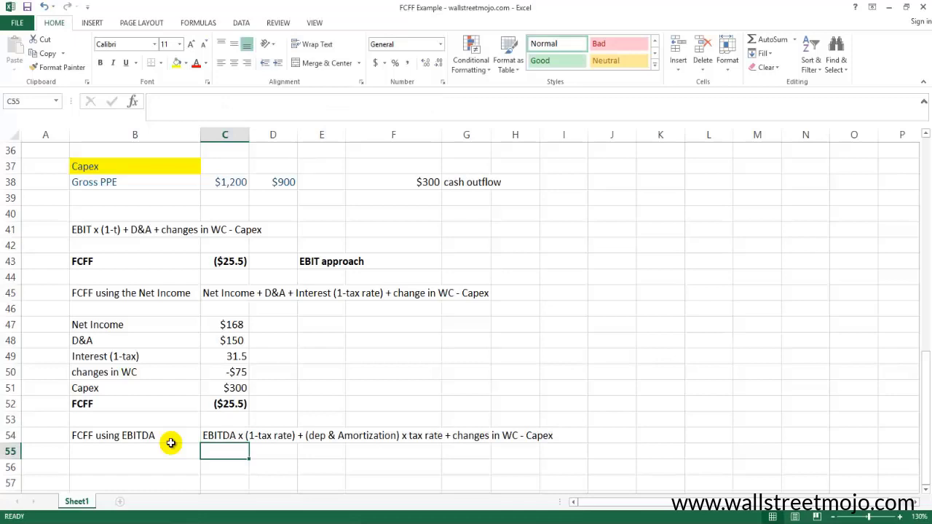
Step: Enter the label "EBITDA" in B56, two rows below the FCFF using EBITDA heading
{"action": "key", "text": "Down"}
{"action": "key", "text": "Down"}
{"action": "key", "text": "Down"}
{"action": "key", "text": "Down"}
{"action": "key", "text": "Down"}
{"action": "key", "text": "Up"}
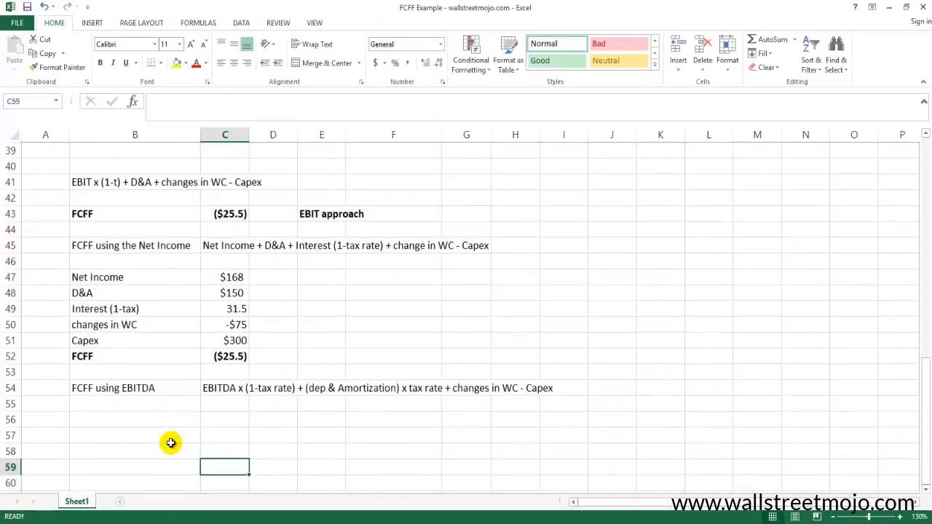
{"action": "key", "text": "Up"}
{"action": "key", "text": "Up"}
{"action": "key", "text": "Up"}
{"action": "key", "text": "Up"}
{"action": "key", "text": "Left"}
{"action": "key", "text": "Down"}
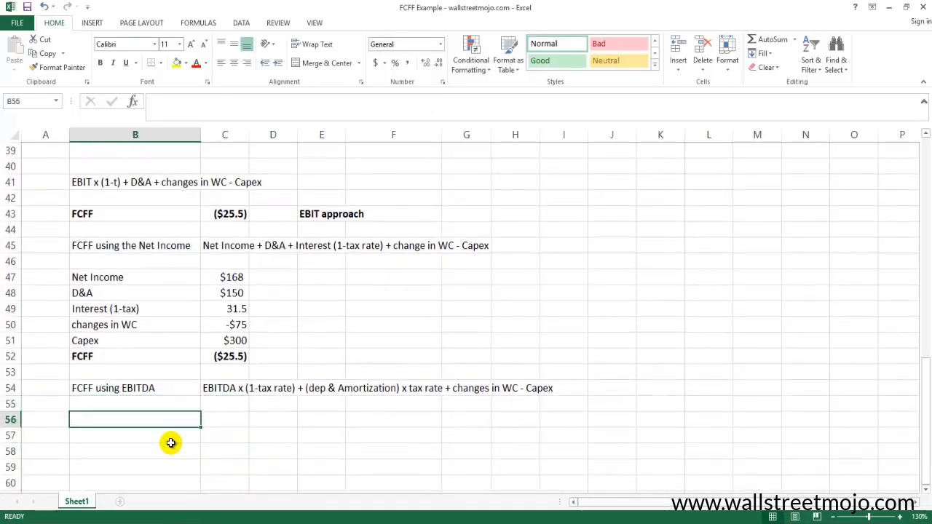
{"action": "type", "text": "EBITDA"}
{"action": "key", "text": "Return"}
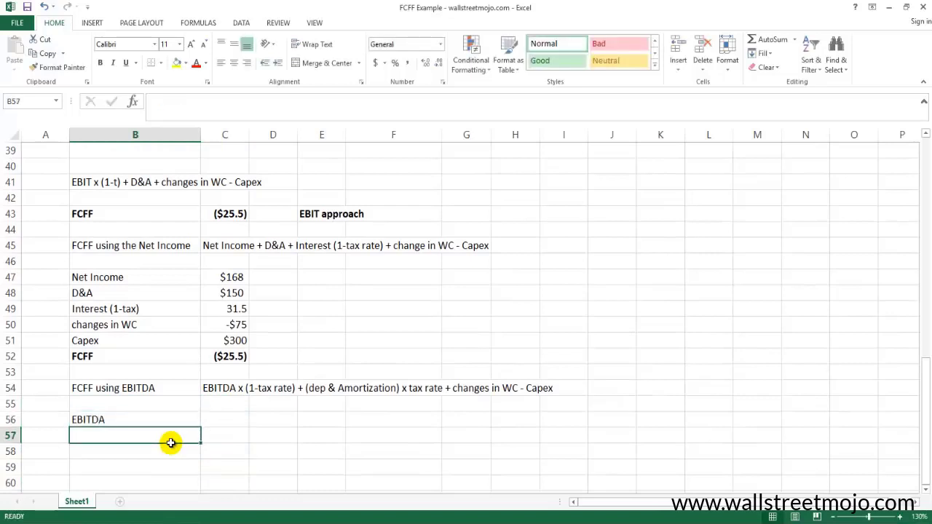
Step: Extend the label in B56 to read "EBITDA x (1-tax rate)"
{"action": "key", "text": "Up"}
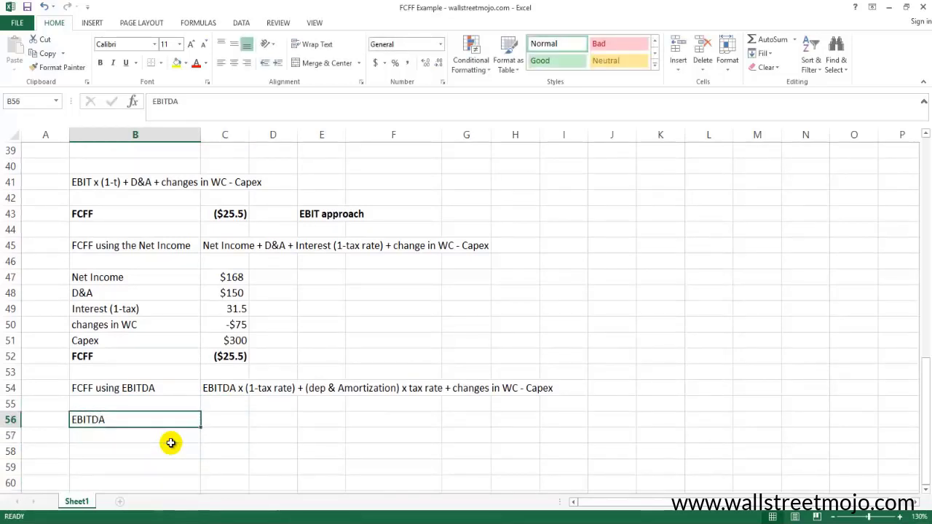
{"action": "key", "text": "F2"}
{"action": "type", "text": "x "}
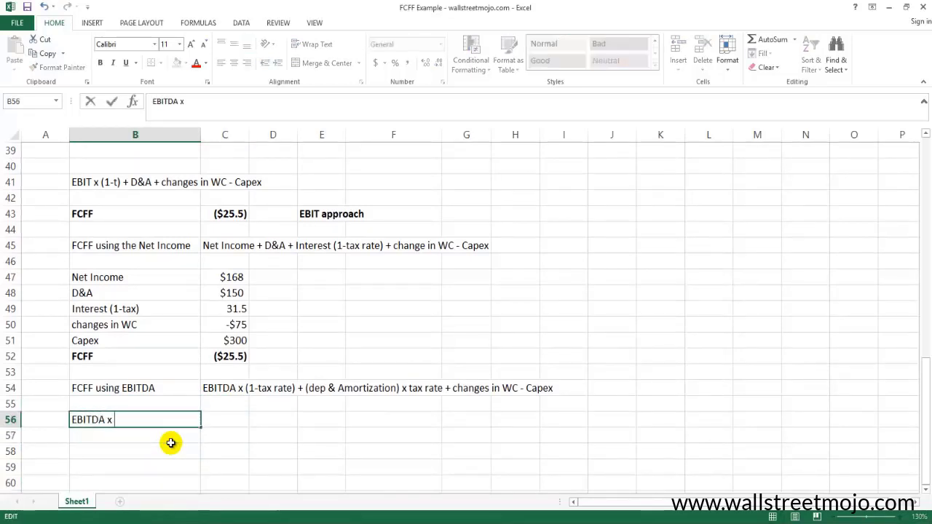
{"action": "type", "text": "(1-tax rate)"}
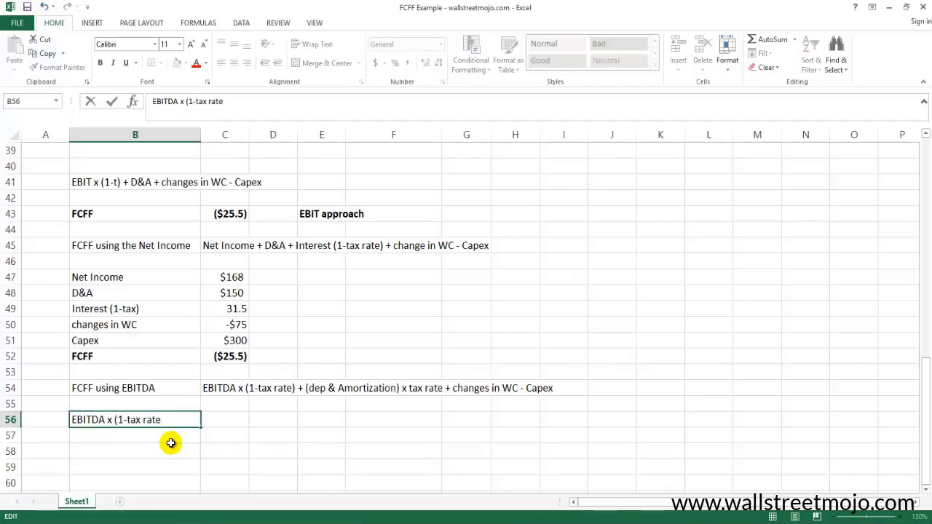
{"action": "key", "text": "Return"}
Step: Enter the label "Depreciation & Amor x (tax rate)" in B57
{"action": "type", "text": "Depr"}
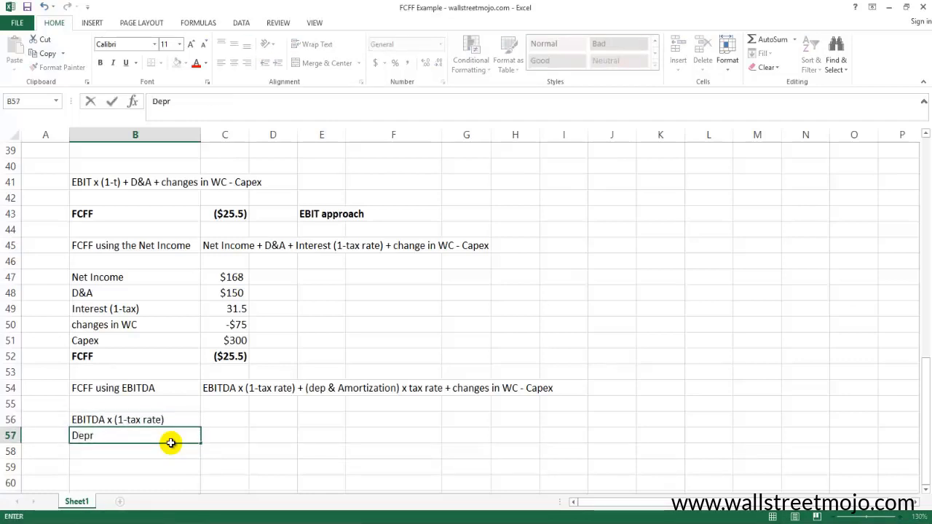
{"action": "type", "text": "eciation"}
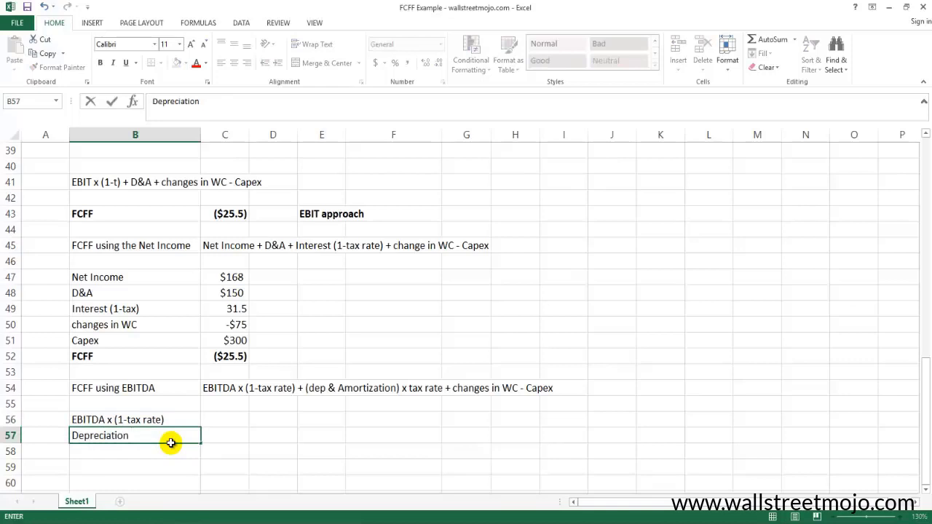
{"action": "type", "text": " & Amor"}
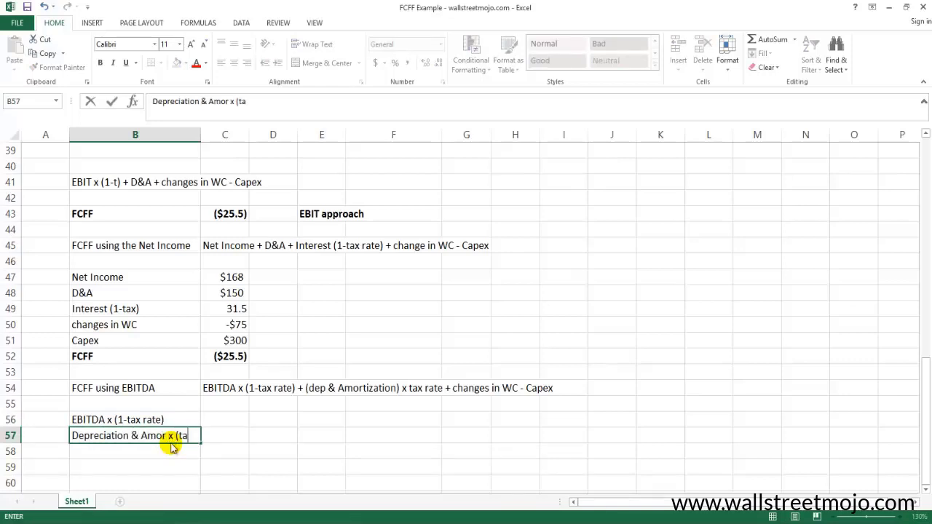
{"action": "type", "text": " x (ta"}
{"action": "key", "text": "BackSpace"}
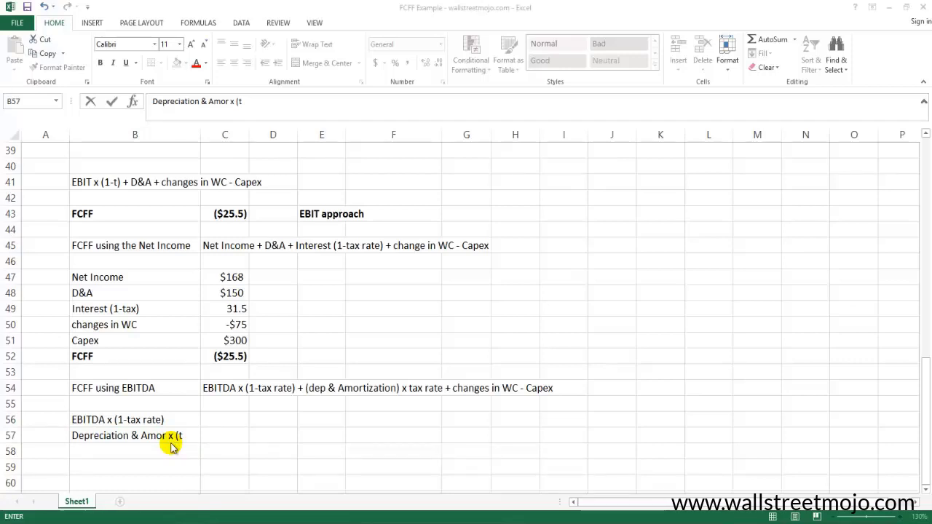
{"action": "left_click", "coordinate": [195, 439]}
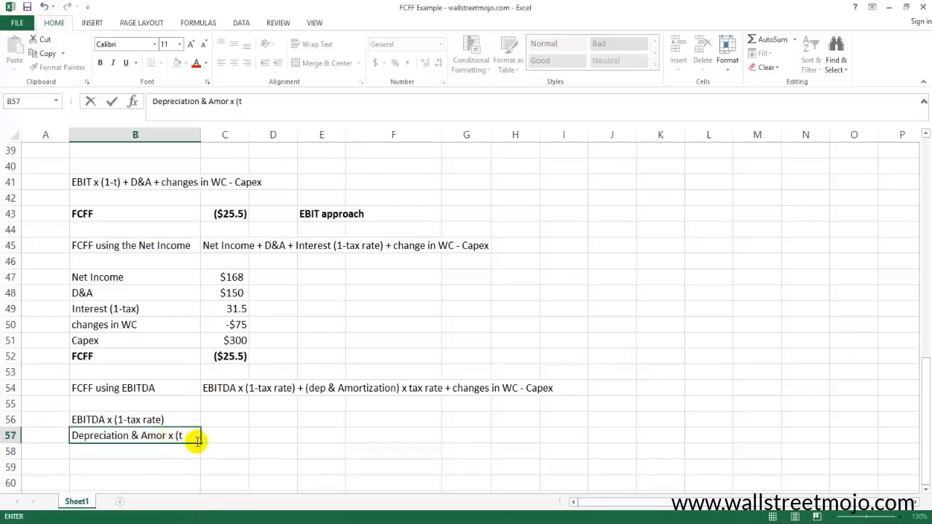
{"action": "type", "text": "ax rate)"}
{"action": "key", "text": "Return"}
Step: Enter the label "changes in WC" in B58, below the depreciation term
{"action": "type", "text": "change si"}
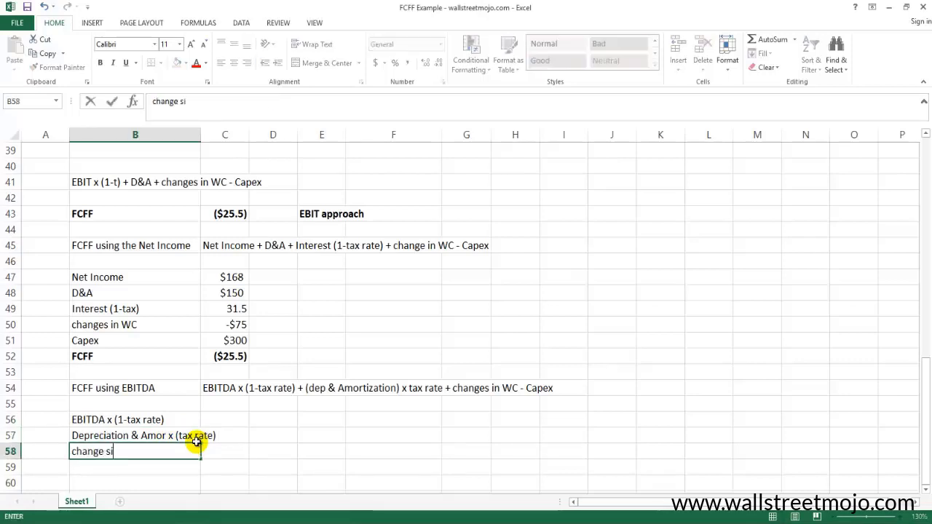
{"action": "type", "text": "n W"}
{"action": "key", "text": "BackSpace"}
{"action": "key", "text": "BackSpace"}
{"action": "key", "text": "BackSpace"}
{"action": "key", "text": "BackSpace"}
{"action": "key", "text": "BackSpace"}
{"action": "key", "text": "BackSpace"}
{"action": "type", "text": "s in WC"}
{"action": "key", "text": "Return"}
{"action": "key", "text": "Return"}
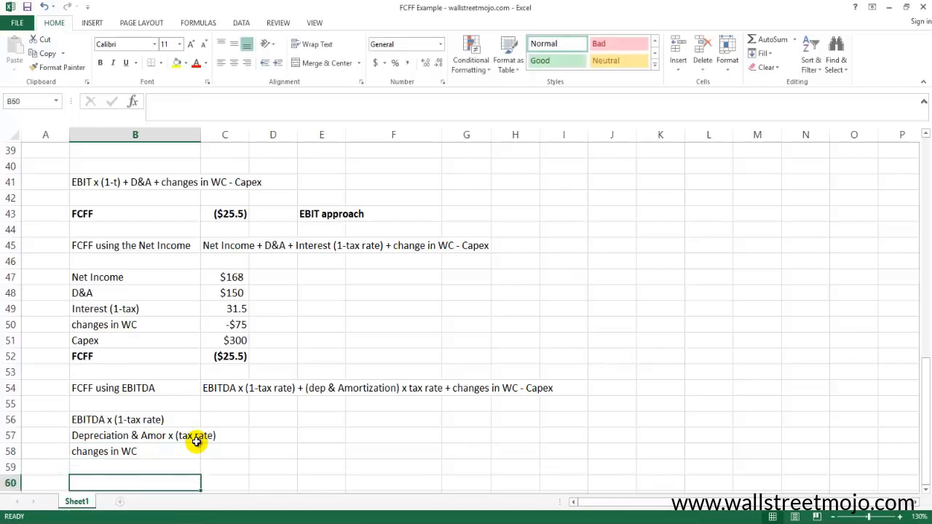
Step: Add the labels "Capex" in B59 and "FCFF" in B60 to complete the EBITDA approach list
{"action": "key", "text": "Up"}
{"action": "type", "text": "Ca"}
{"action": "key", "text": "Return"}
Step: Calculate after-tax EBITDA in C56 from the 2008 income statement figure with the formula =G9*(1-30%)
{"action": "key", "text": "Up"}
{"action": "key", "text": "Up"}
{"action": "key", "text": "Up"}
{"action": "key", "text": "Up"}
{"action": "key", "text": "Right"}
{"action": "type", "text": "="}
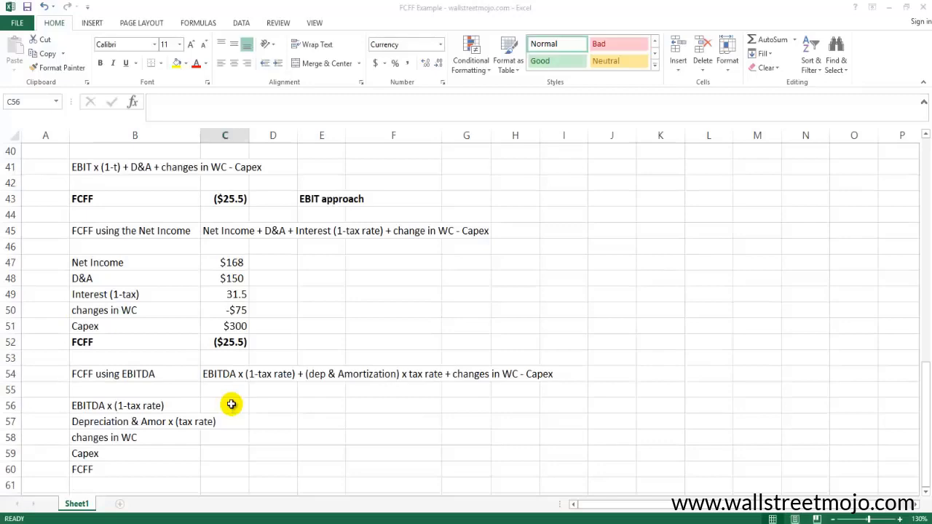
{"action": "left_click", "coordinate": [245, 410]}
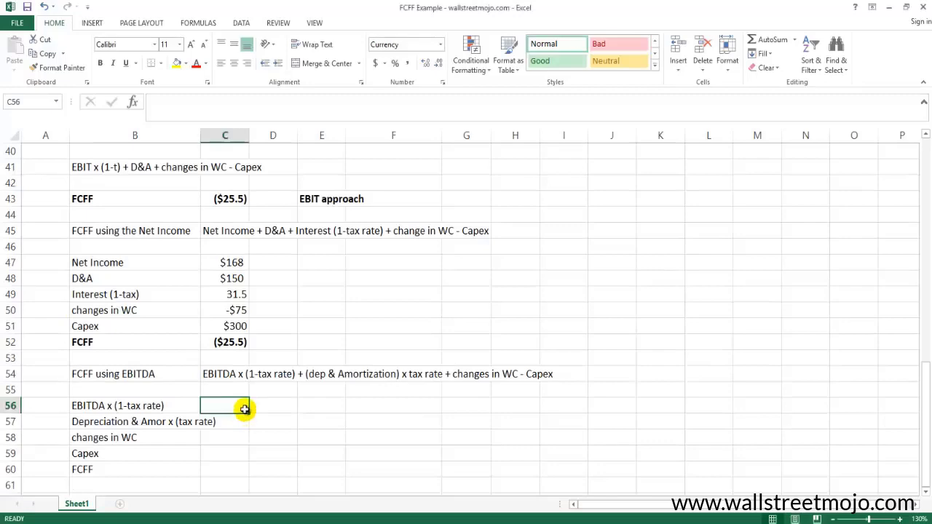
{"action": "type", "text": "="}
{"action": "scroll", "coordinate": [451, 328], "scroll_direction": "up", "scroll_amount": 8}
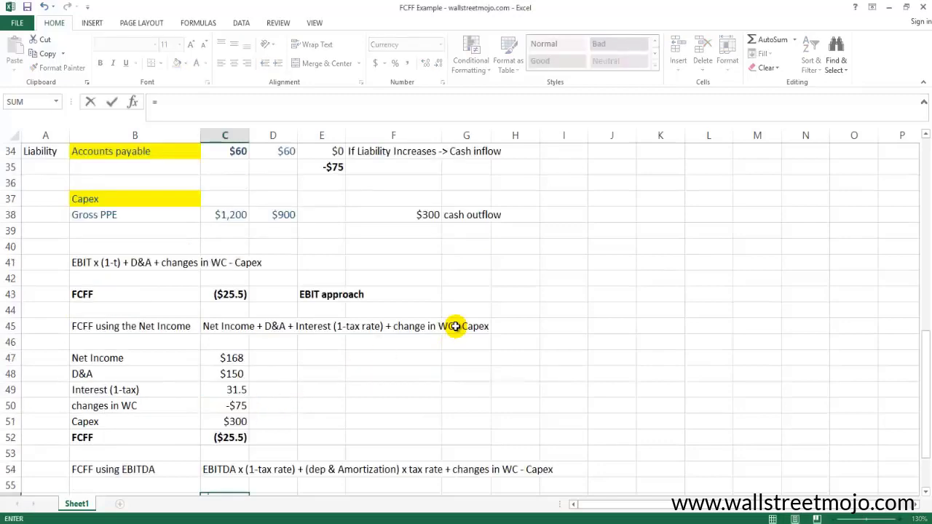
{"action": "scroll", "coordinate": [455, 326], "scroll_direction": "up", "scroll_amount": 5}
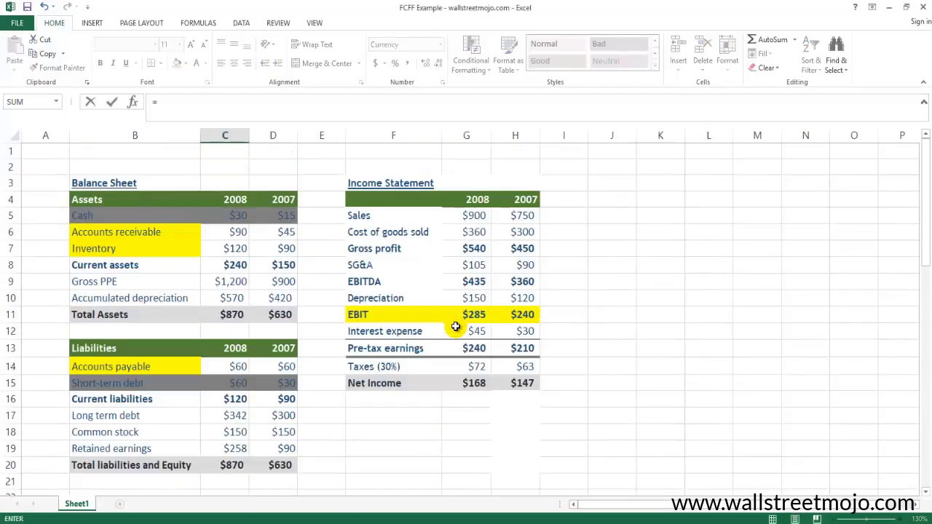
{"action": "left_click", "coordinate": [474, 282]}
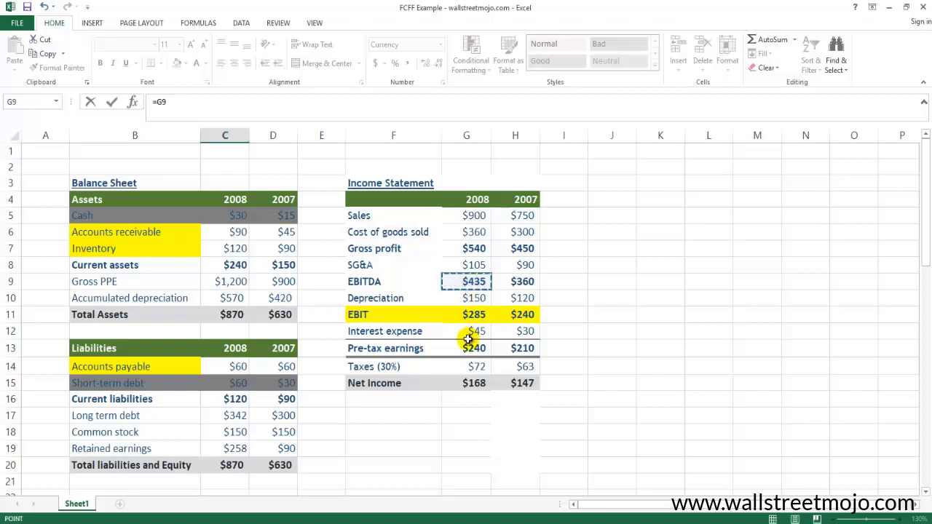
{"action": "type", "text": "*"}
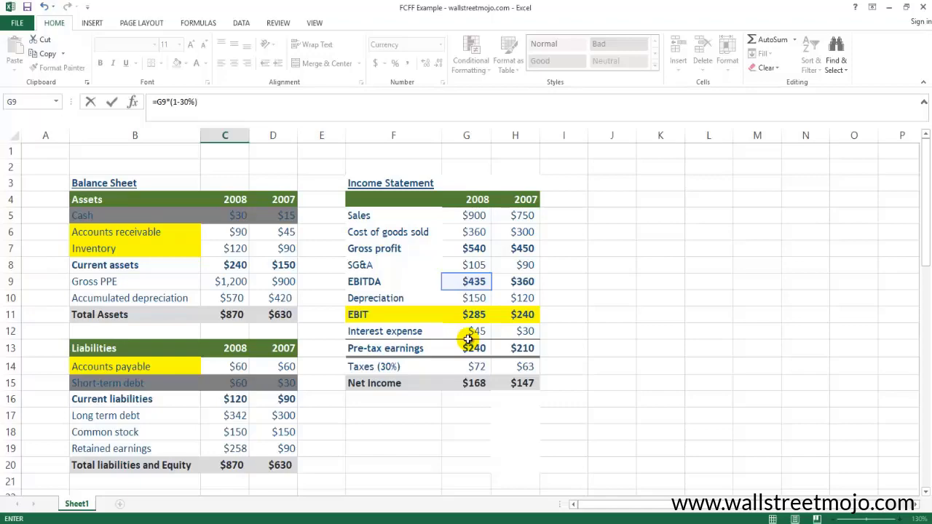
{"action": "type", "text": "(1-30%)"}
{"action": "key", "text": "Return"}
Step: Calculate the depreciation term in C57 by multiplying the 2008 depreciation in G10 by the 30% tax rate
{"action": "scroll", "coordinate": [365, 371], "scroll_direction": "down", "scroll_amount": 2}
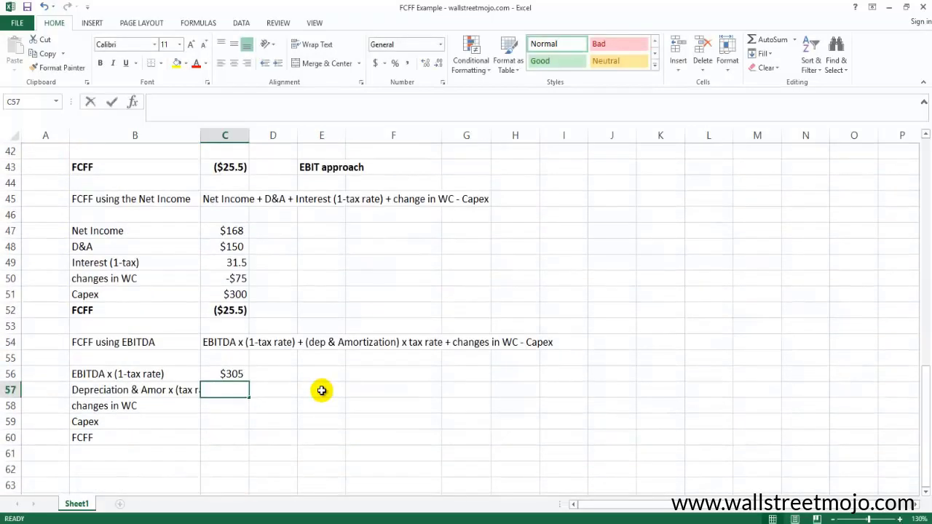
{"action": "type", "text": "="}
{"action": "scroll", "coordinate": [491, 391], "scroll_direction": "up", "scroll_amount": 14}
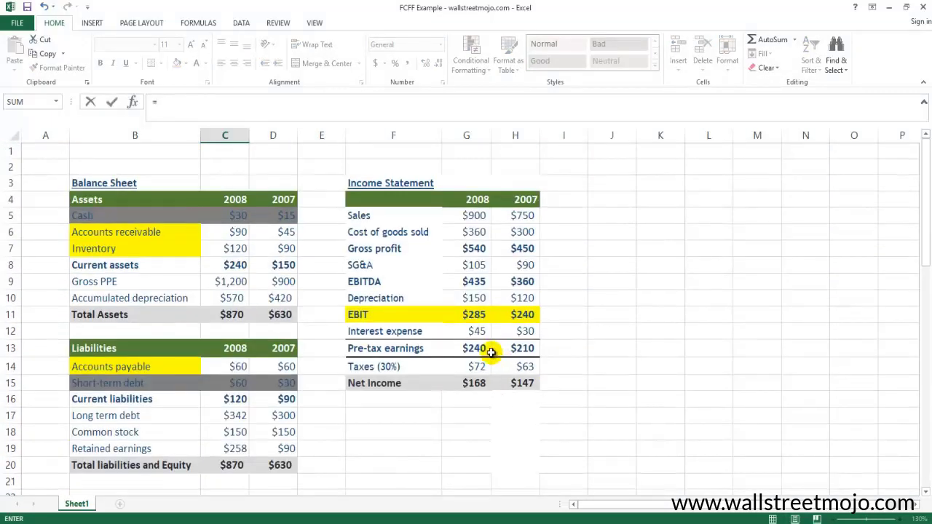
{"action": "left_click", "coordinate": [471, 299]}
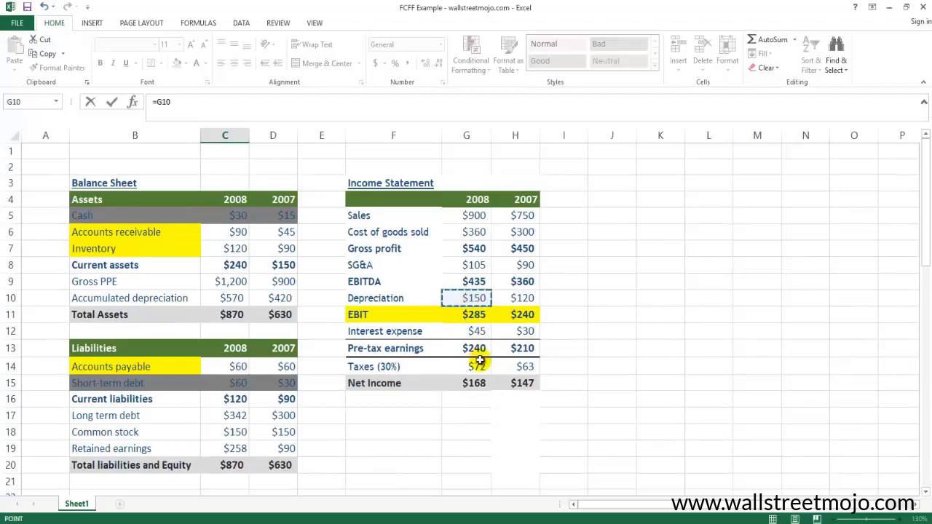
{"action": "type", "text": "*"}
{"action": "key", "text": "Return"}
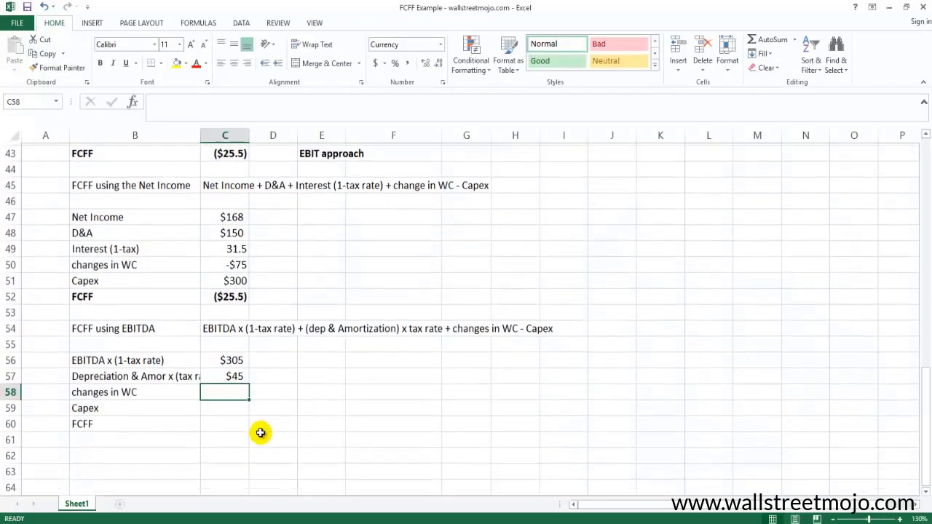
Step: Link changes in WC in C58 to C50 and Capex in C59 to C51 from the net income calculation
{"action": "type", "text": "="}
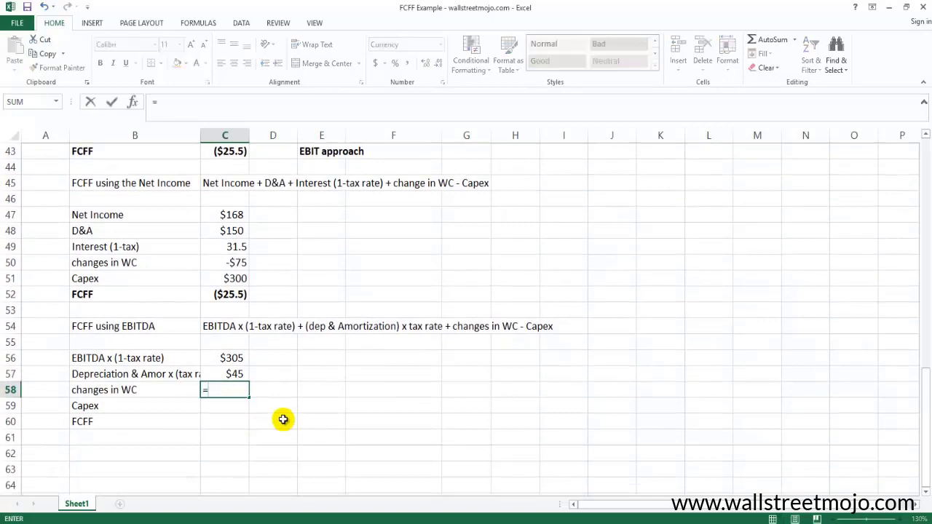
{"action": "left_click", "coordinate": [231, 264]}
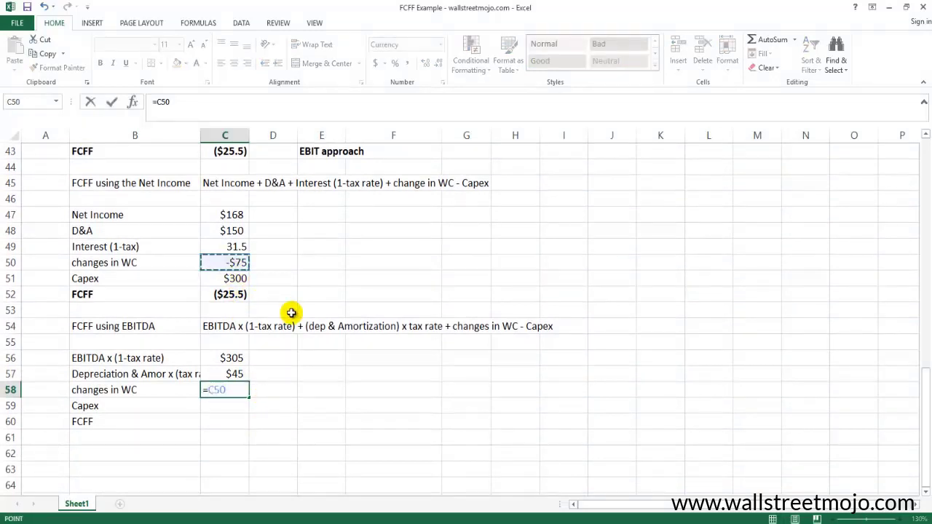
{"action": "key", "text": "Return"}
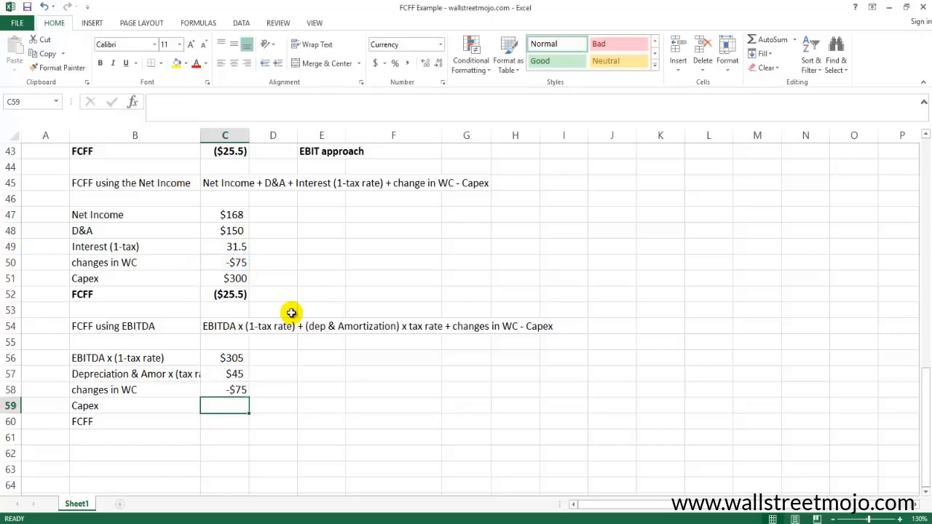
{"action": "type", "text": "="}
{"action": "left_click", "coordinate": [235, 278]}
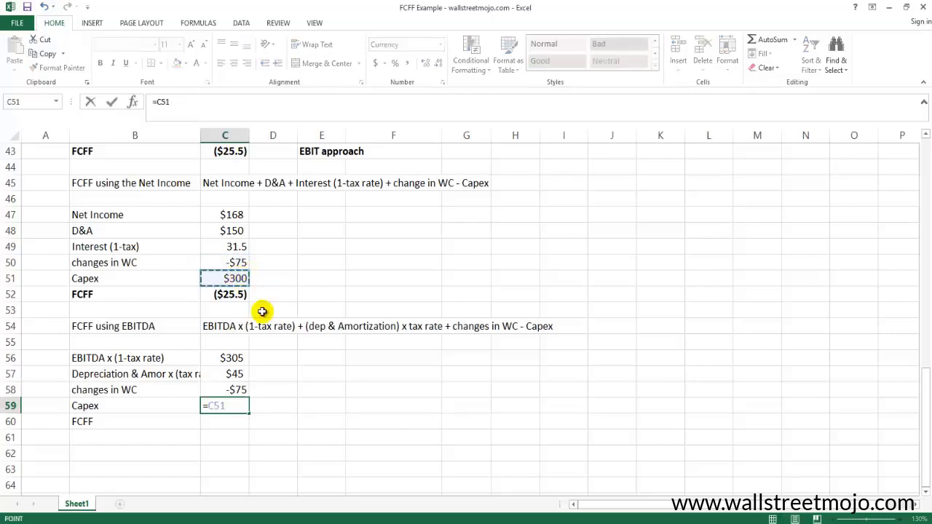
{"action": "key", "text": "Return"}
Step: Calculate FCFF under the EBITDA approach in C60 with the formula =C56+C57+C58-C59
{"action": "type", "text": "="}
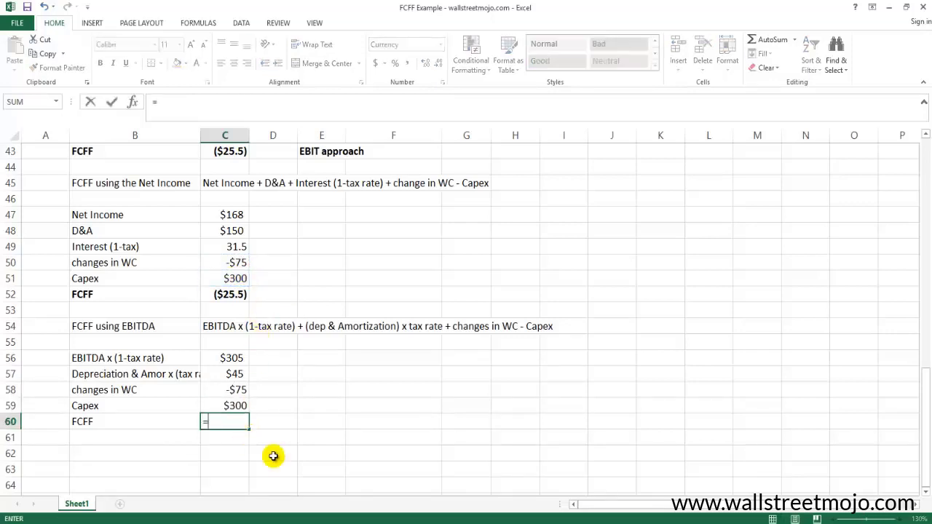
{"action": "left_click", "coordinate": [230, 358]}
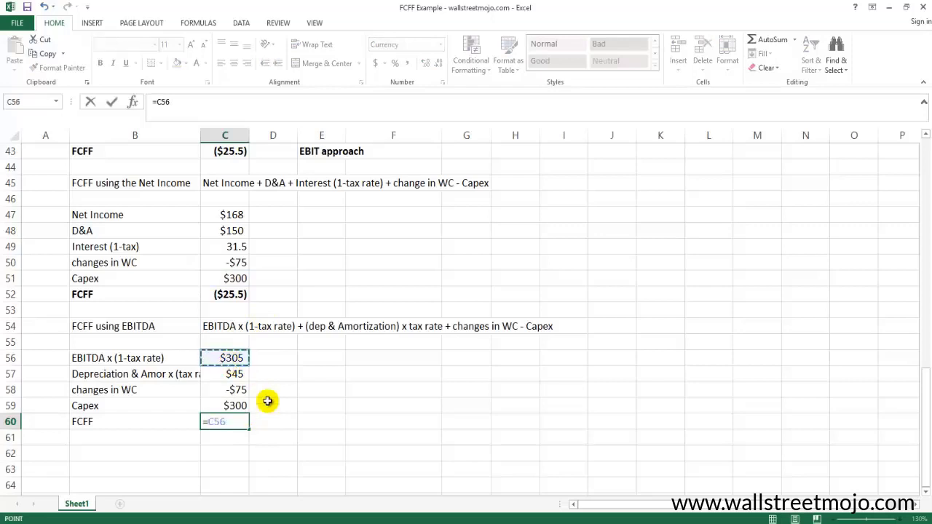
{"action": "type", "text": "+"}
{"action": "left_click", "coordinate": [235, 374]}
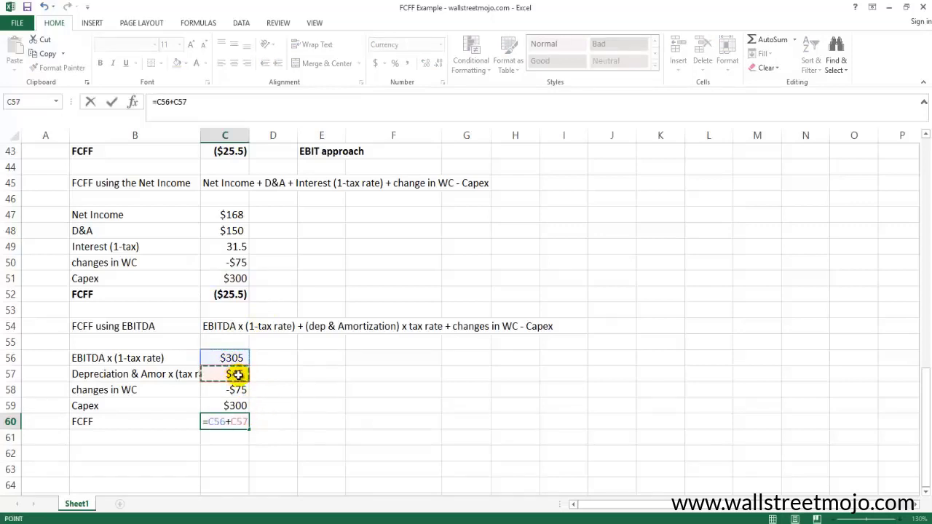
{"action": "type", "text": "+"}
{"action": "left_click", "coordinate": [238, 390]}
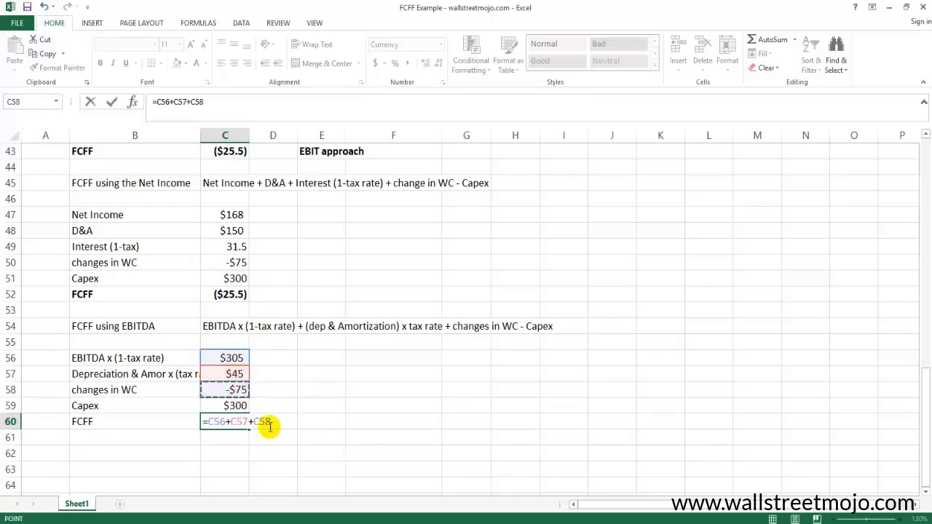
{"action": "type", "text": "-"}
{"action": "left_click", "coordinate": [240, 407]}
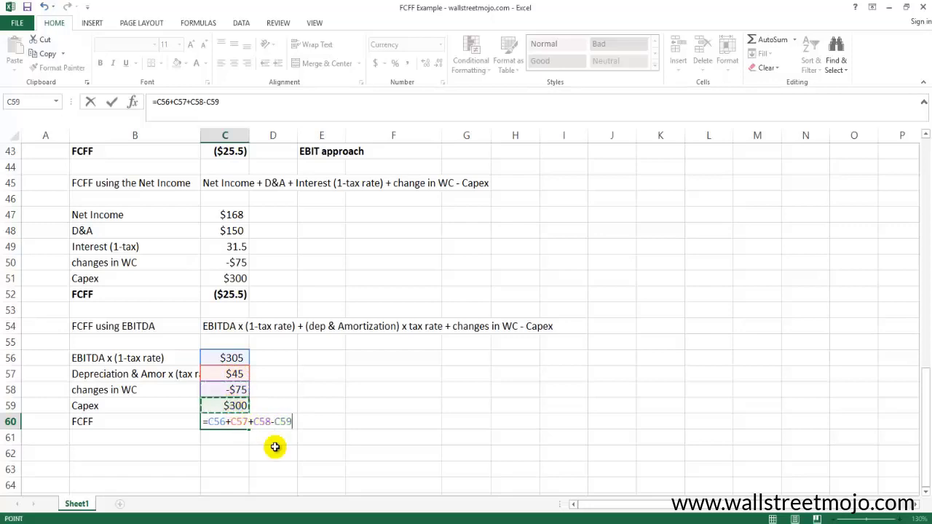
{"action": "key", "text": "Return"}
Step: Show the FCFF value in C60 with one decimal place and make B60:C60 bold
{"action": "key", "text": "Up"}
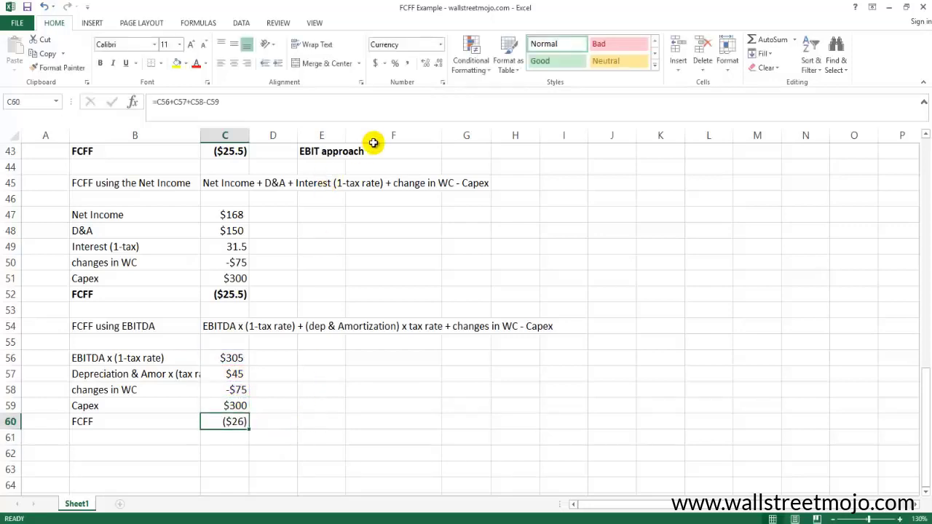
{"action": "left_click", "coordinate": [425, 63]}
{"action": "left_click", "coordinate": [255, 451]}
{"action": "left_click", "coordinate": [123, 417]}
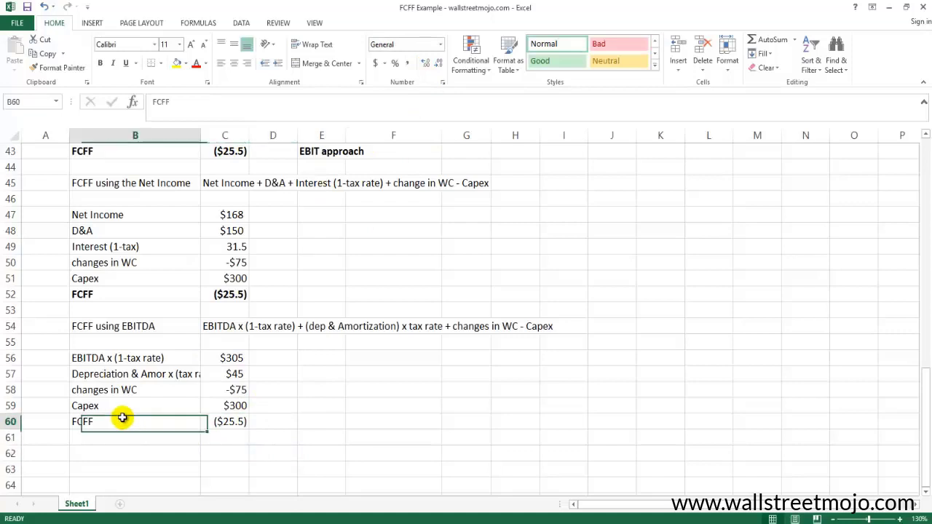
{"action": "left_click_drag", "start_coordinate": [122, 417], "coordinate": [231, 421]}
{"action": "key", "text": "ctrl+b"}
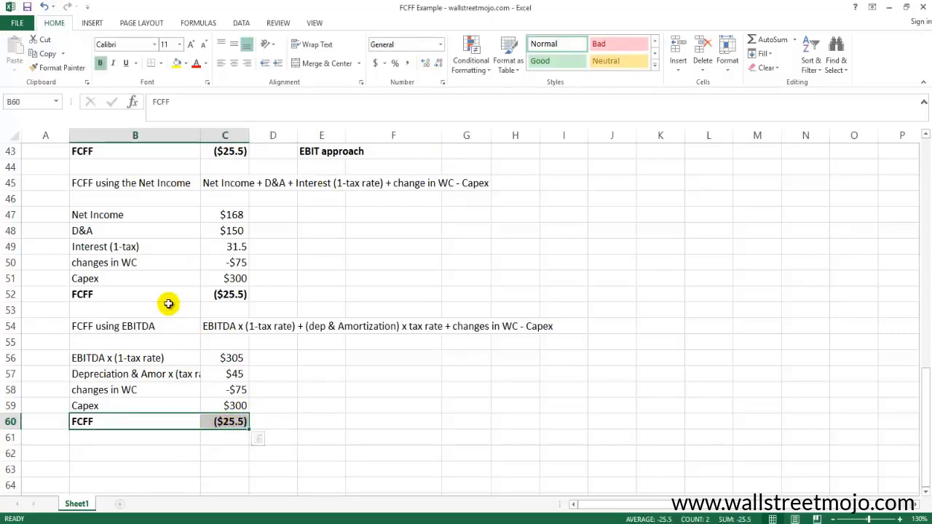
Step: Annotate the FCFF results by entering "Net Income" in E52 and "EBITDA Approach" in E60
{"action": "scroll", "coordinate": [154, 310], "scroll_direction": "up", "scroll_amount": 1}
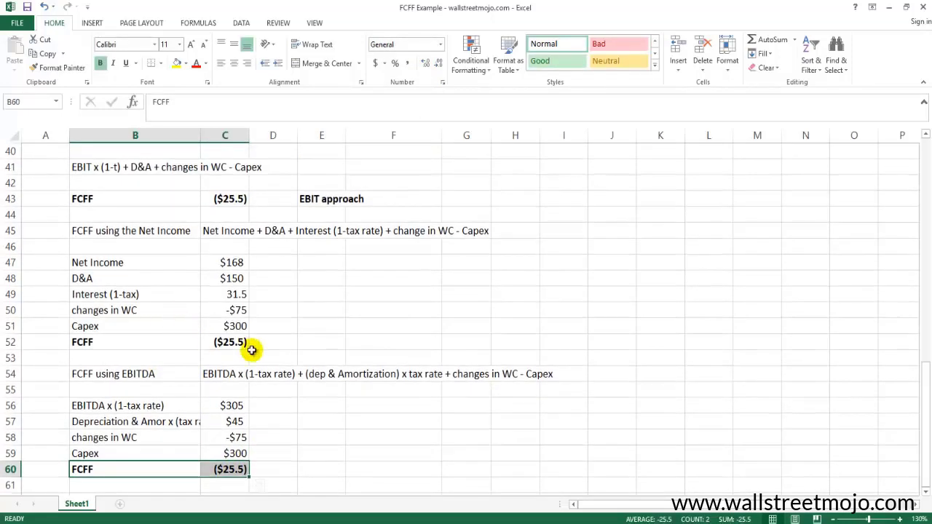
{"action": "left_click", "coordinate": [308, 343]}
{"action": "type", "text": "Net Income"}
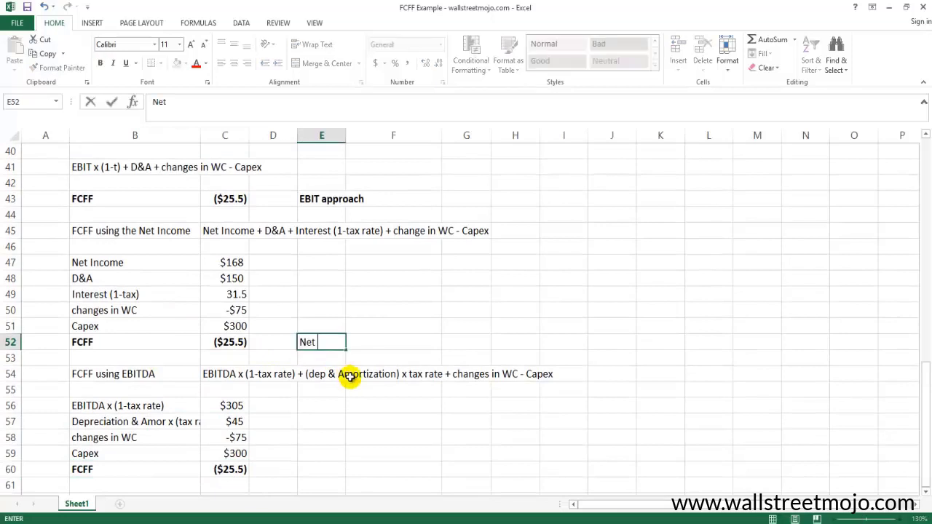
{"action": "key", "text": "Return"}
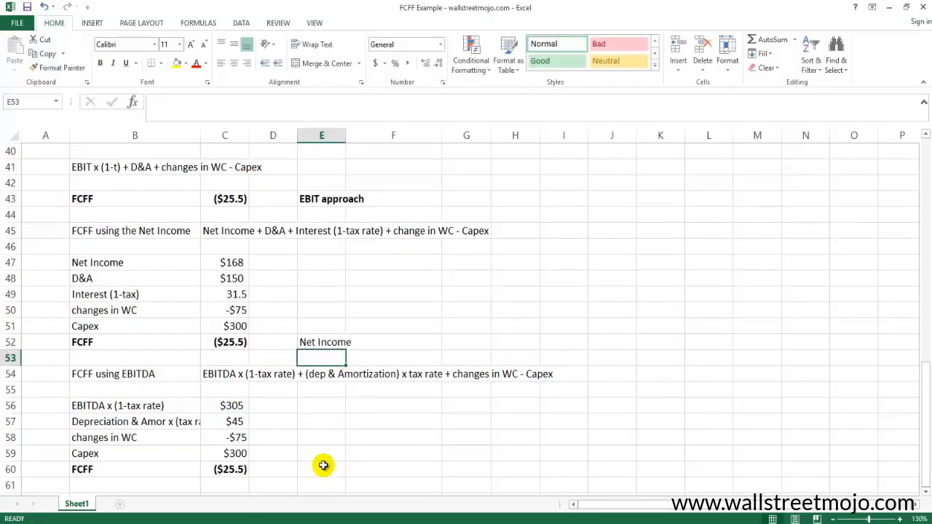
{"action": "left_click", "coordinate": [332, 472]}
{"action": "type", "text": "EBITDA"}
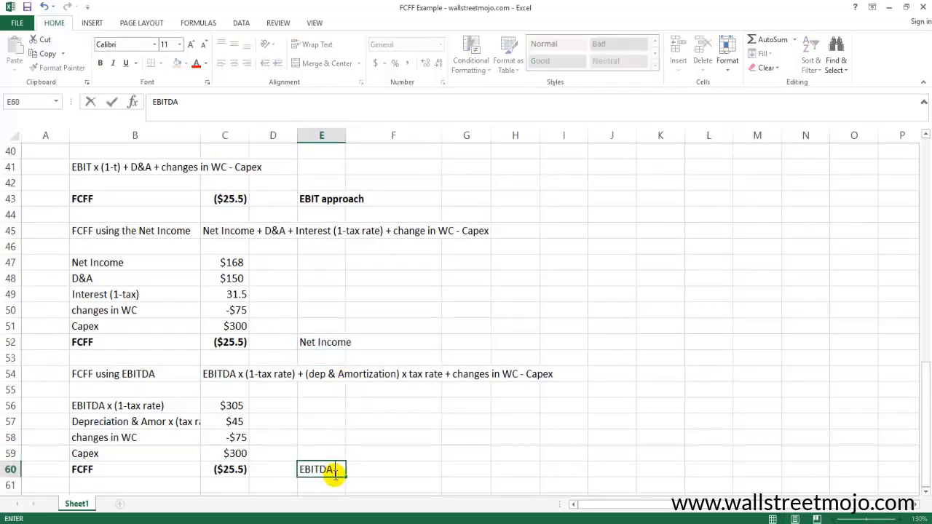
{"action": "type", "text": " Approach"}
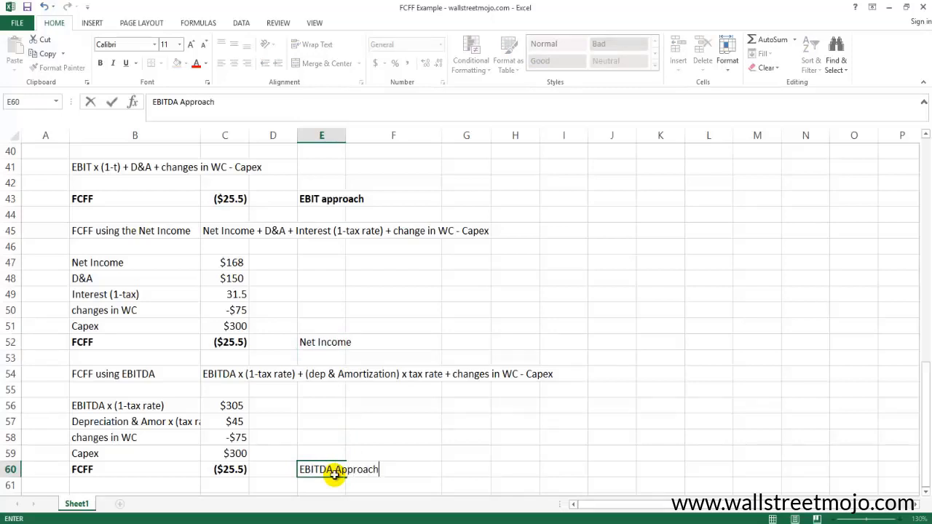
{"action": "key", "text": "Return"}
Step: Select the three FCFF results in C43, C52 and C60 together
{"action": "left_click", "coordinate": [240, 198]}
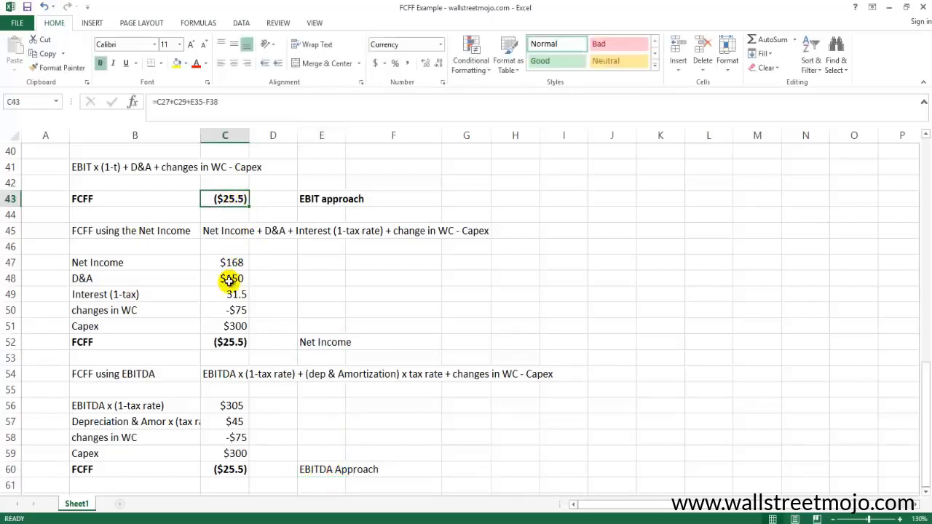
{"action": "left_click", "coordinate": [228, 346], "text": "ctrl"}
{"action": "left_click", "coordinate": [231, 466], "text": "ctrl"}
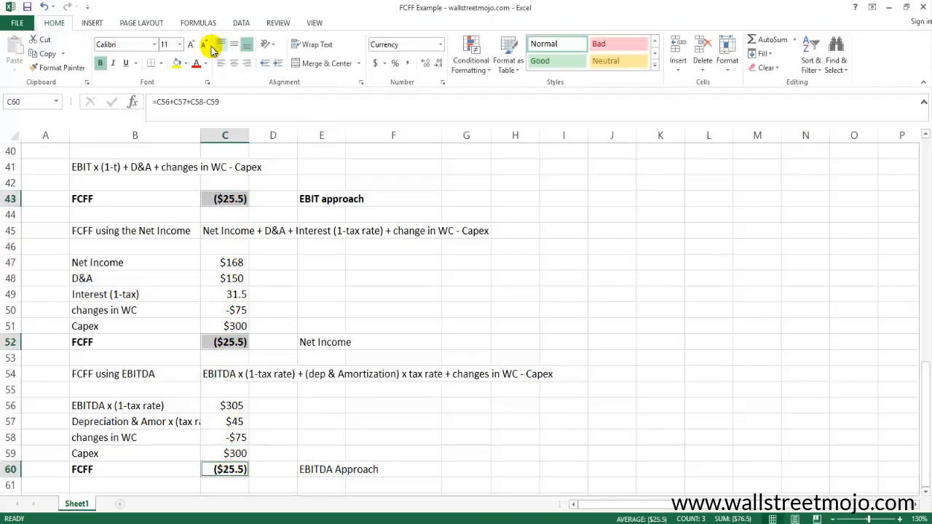